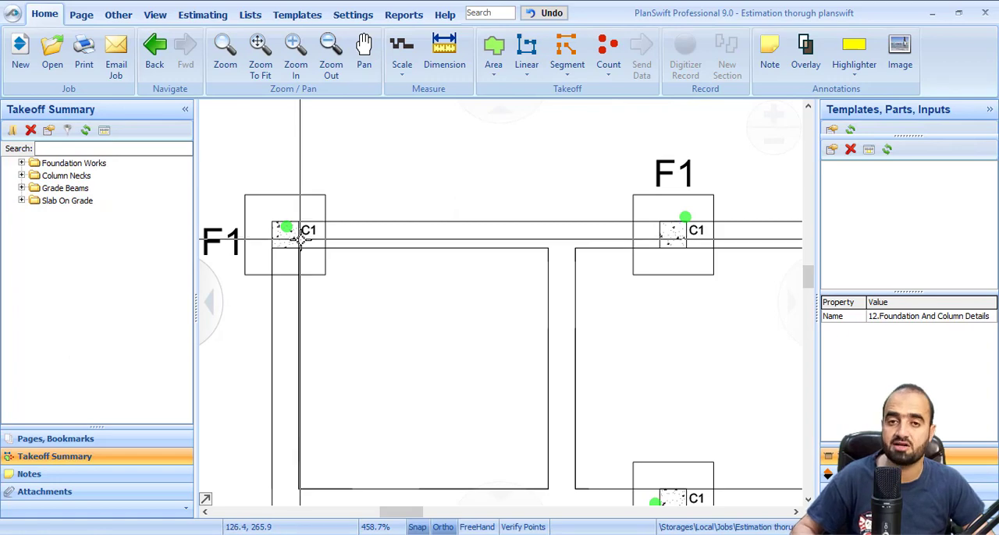
Examine the C1 columns and F1 footings on the Isolated Foundation And Column Details plan
scroll(348, 266, "down", 3)
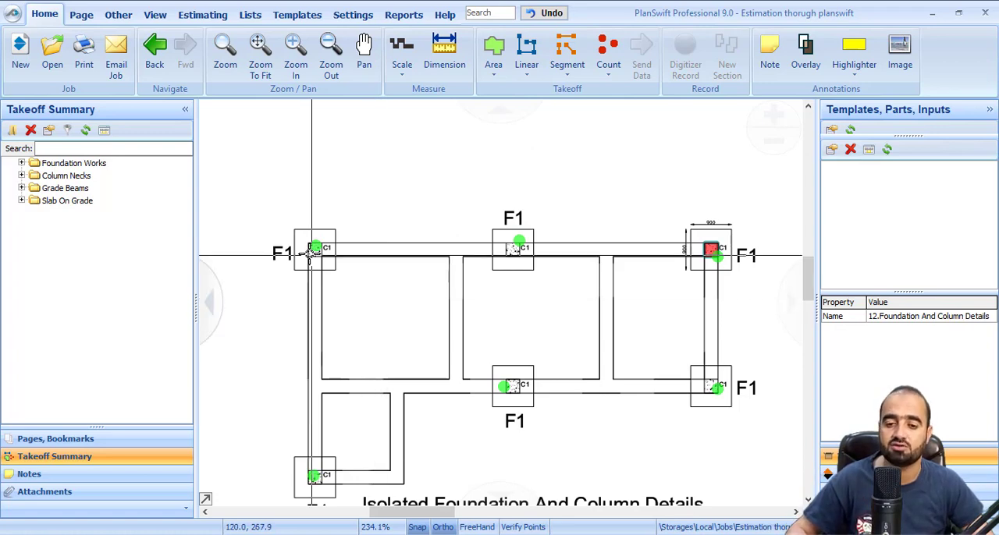
scroll(314, 249, "up", 1)
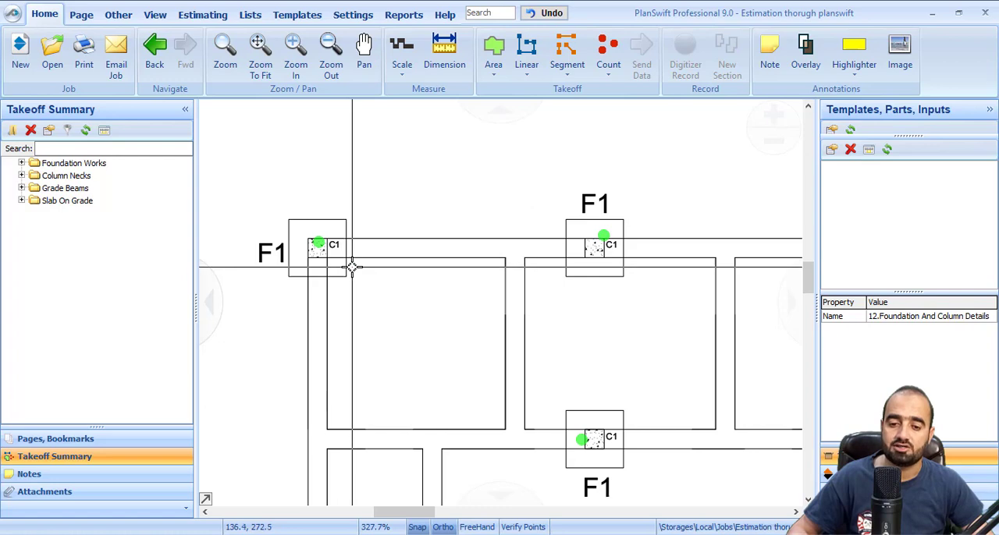
scroll(330, 246, "up", 2)
mouse_move(328, 246)
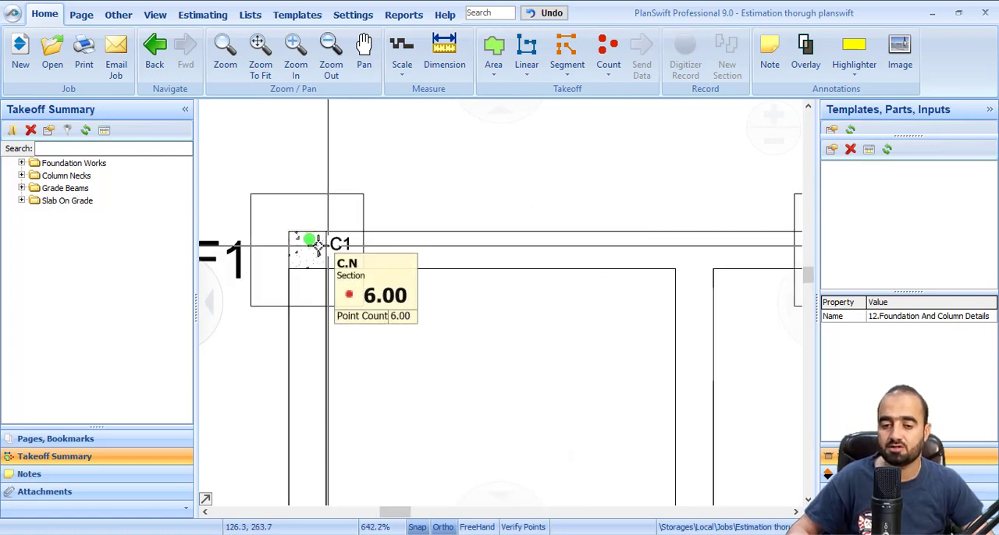
scroll(328, 246, "up", 2)
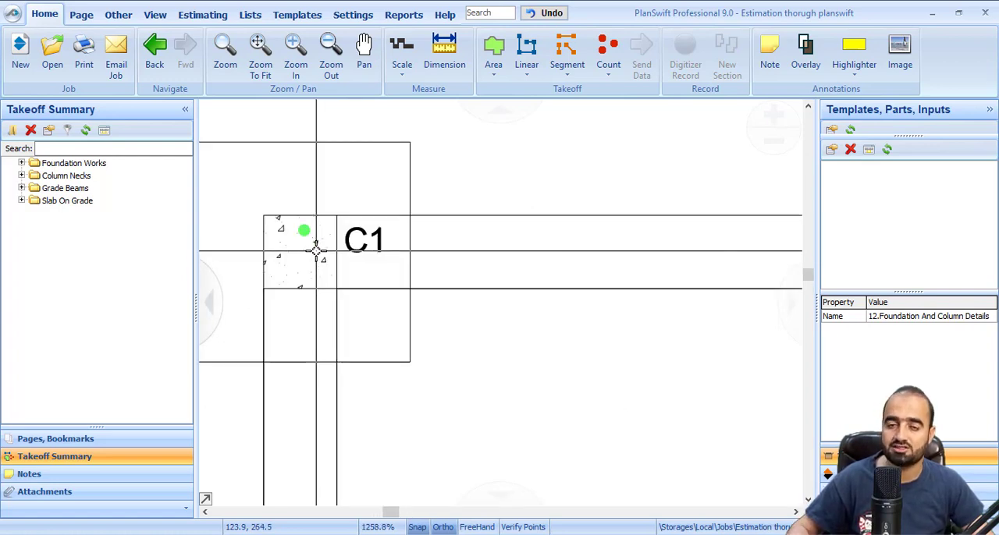
scroll(316, 250, "down", 6)
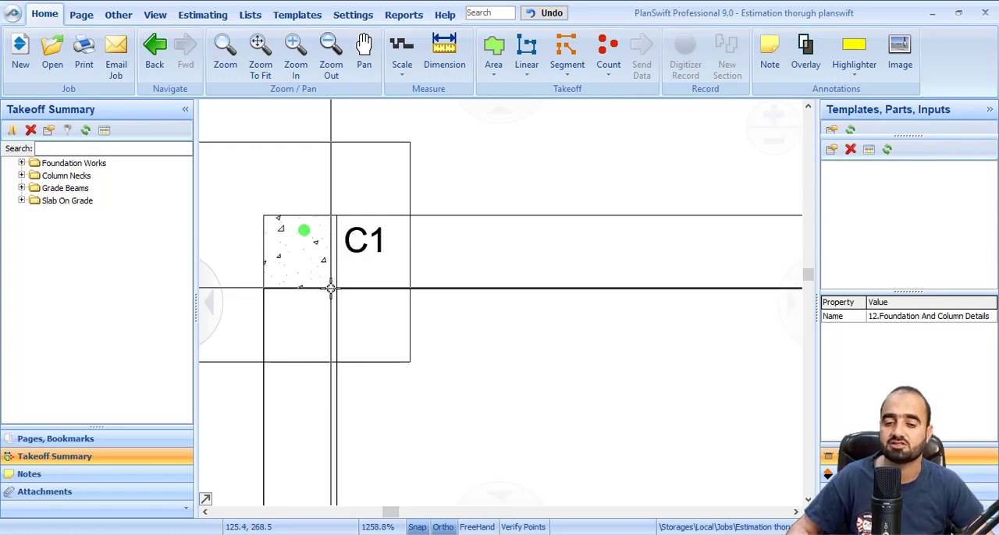
scroll(390, 339, "up", 1)
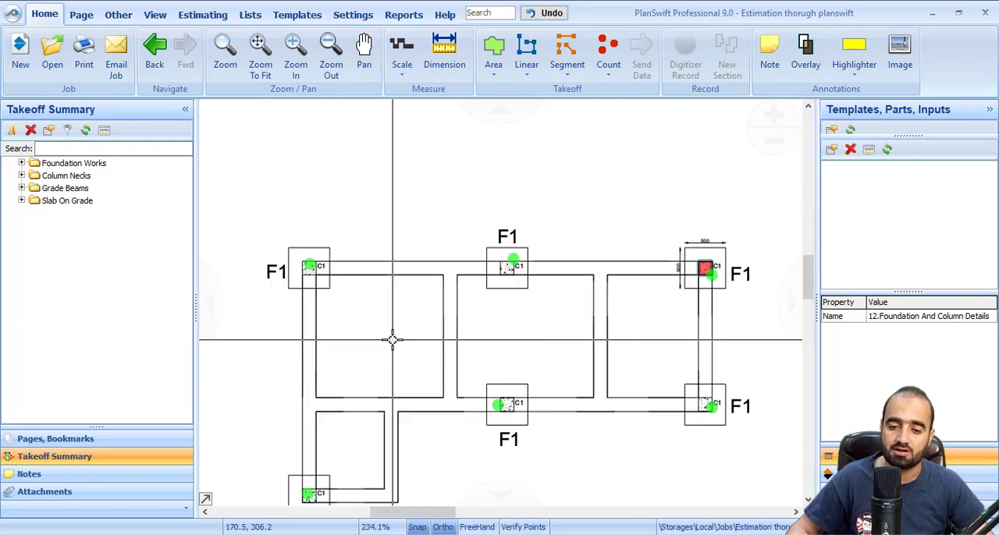
scroll(320, 298, "up", 3)
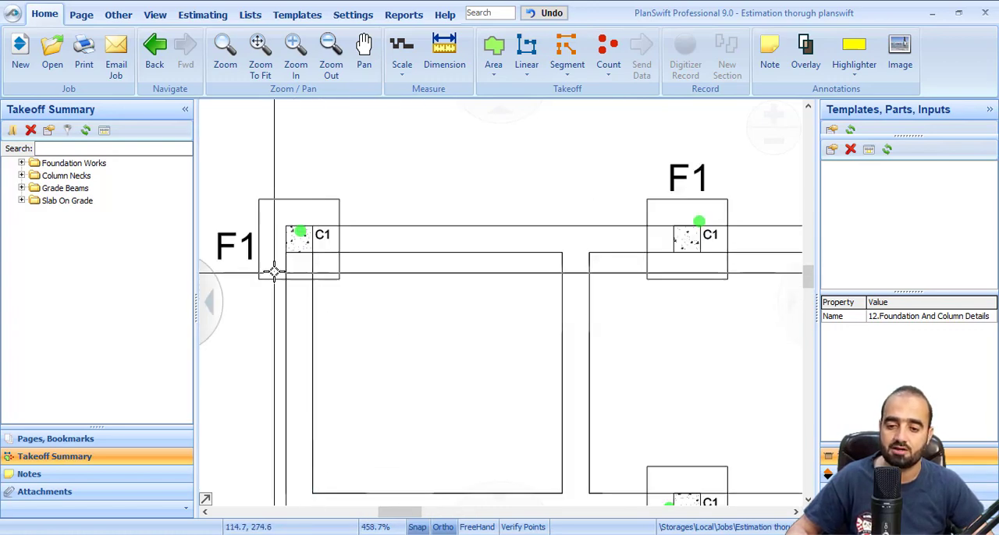
scroll(473, 299, "down", 5)
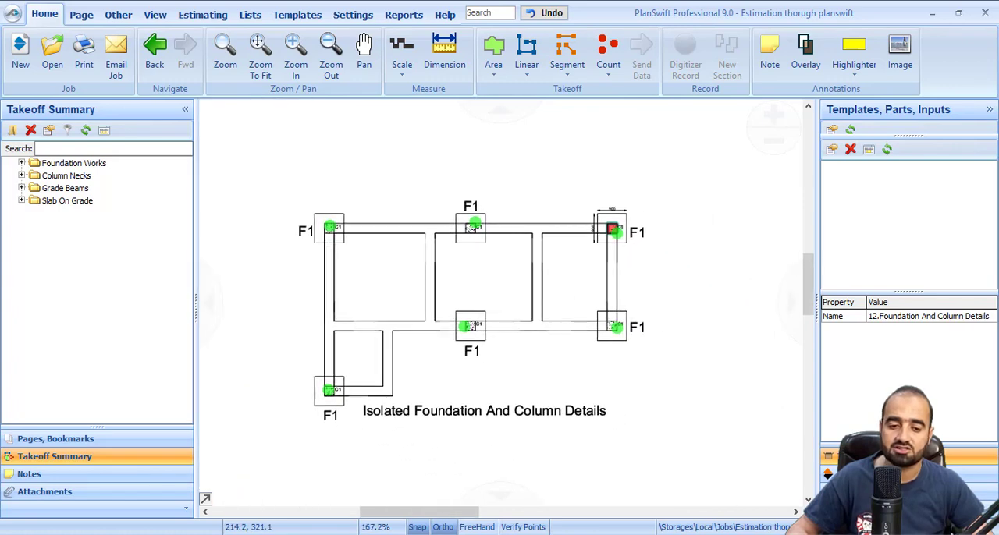
scroll(468, 301, "down", 2)
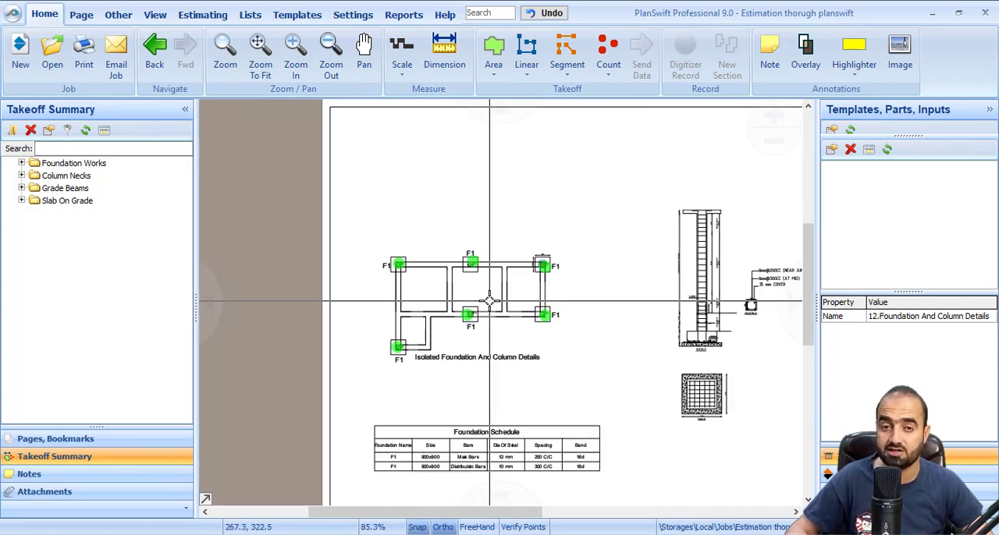
scroll(399, 271, "up", 3)
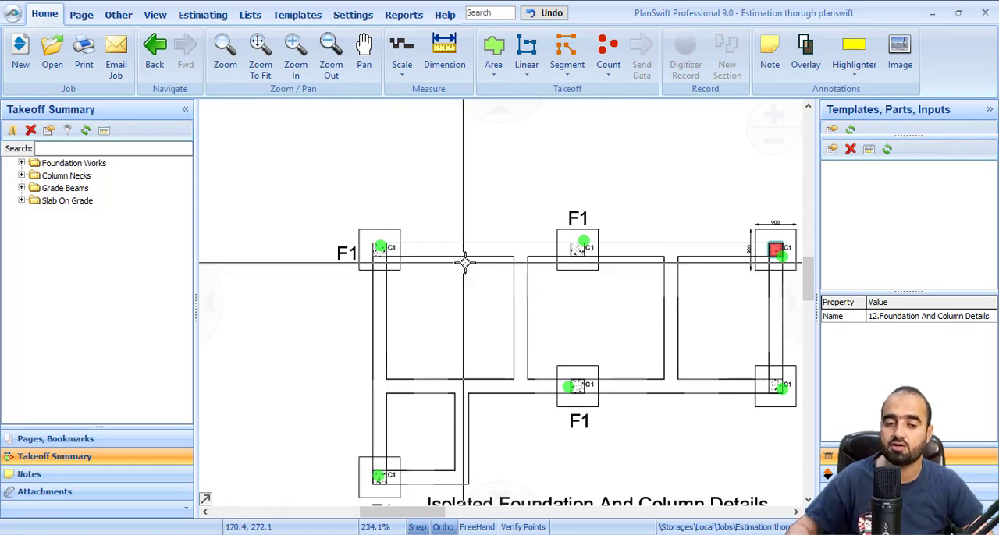
Inspect the column elevation detail beside the foundation plan for its ground floor height and ring spacing
scroll(464, 265, "down", 6)
scroll(769, 283, "up", 8)
scroll(618, 290, "down", 2)
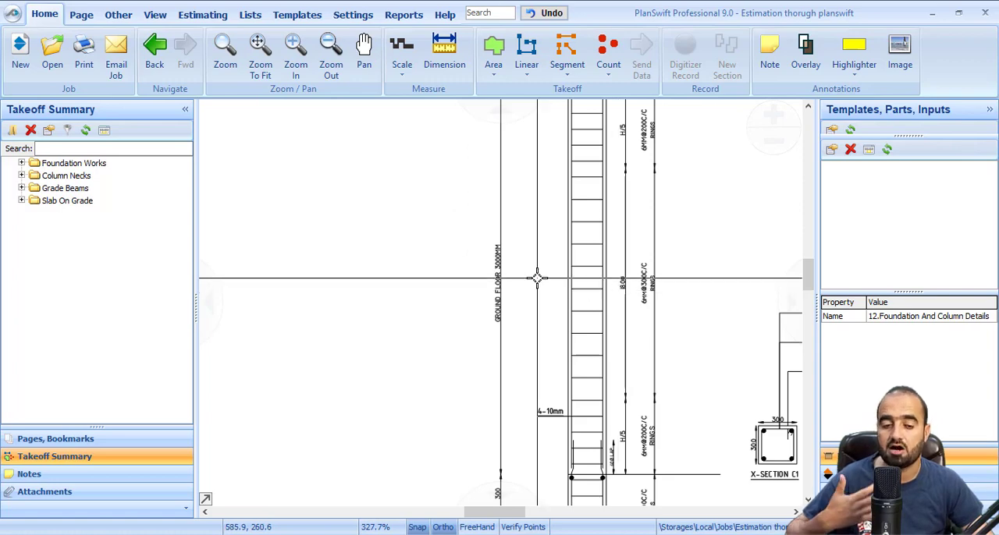
scroll(537, 278, "up", 2)
scroll(401, 270, "down", 6)
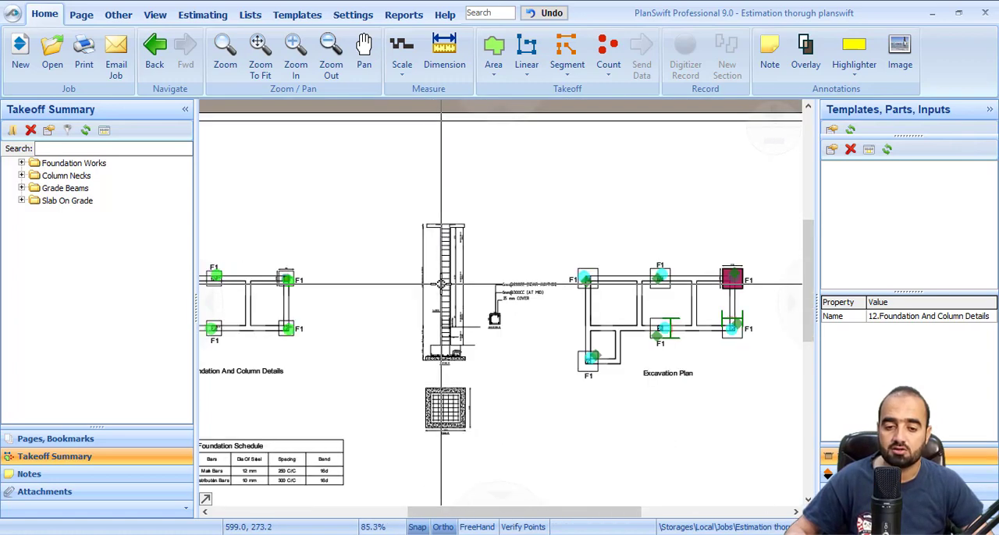
Review the C1 column positions and existing count markers across the isolated foundation plan, starting from the upper-left footing
scroll(473, 289, "left", 6)
scroll(495, 283, "up", 6)
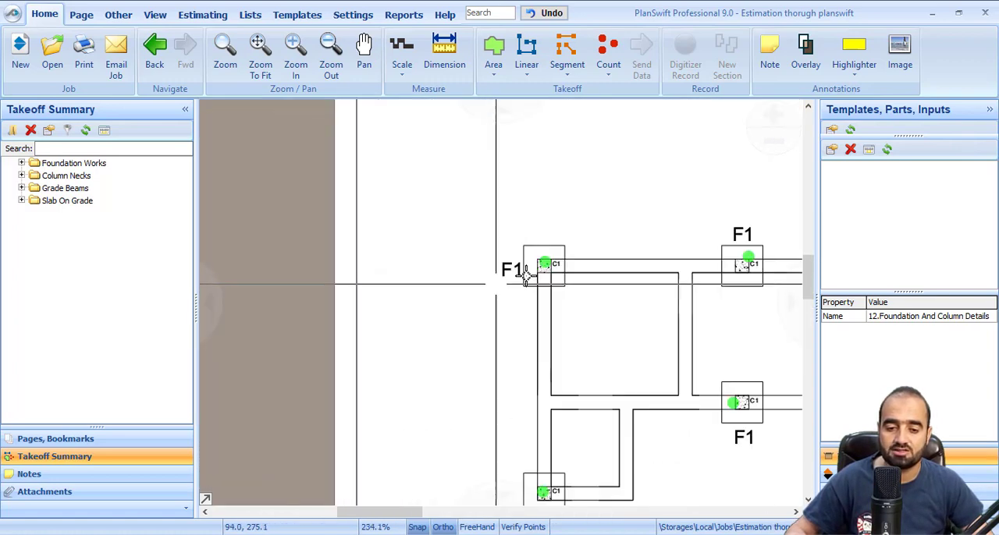
scroll(567, 259, "up", 2)
scroll(527, 298, "down", 4)
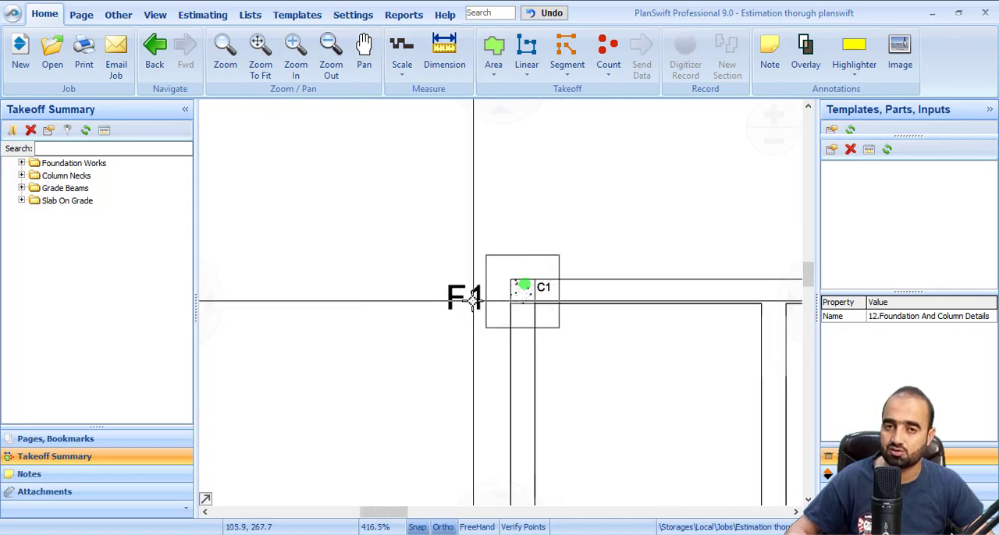
left_click_drag(472, 301, 254, 114)
scroll(518, 321, "down", 1)
left_click_drag(518, 321, 418, 390)
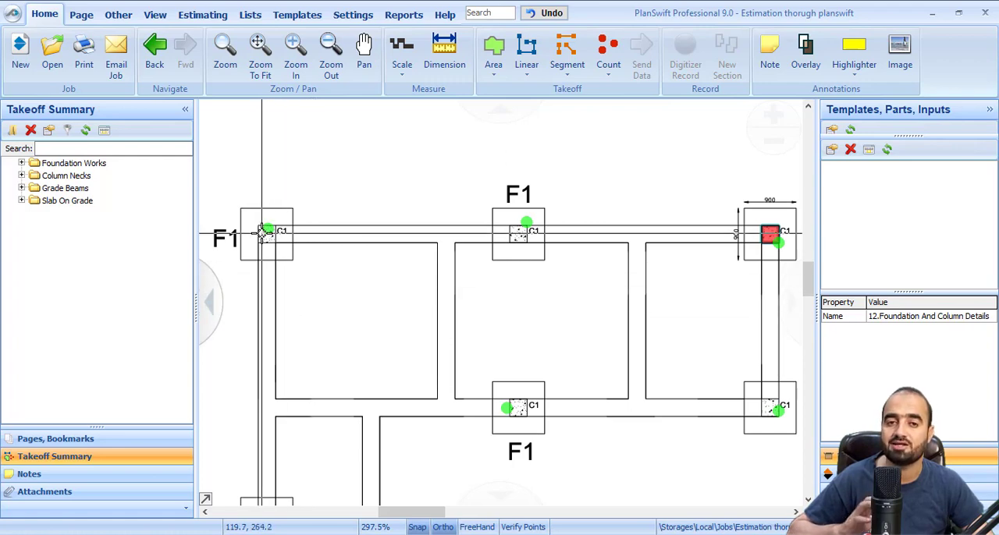
mouse_move(264, 233)
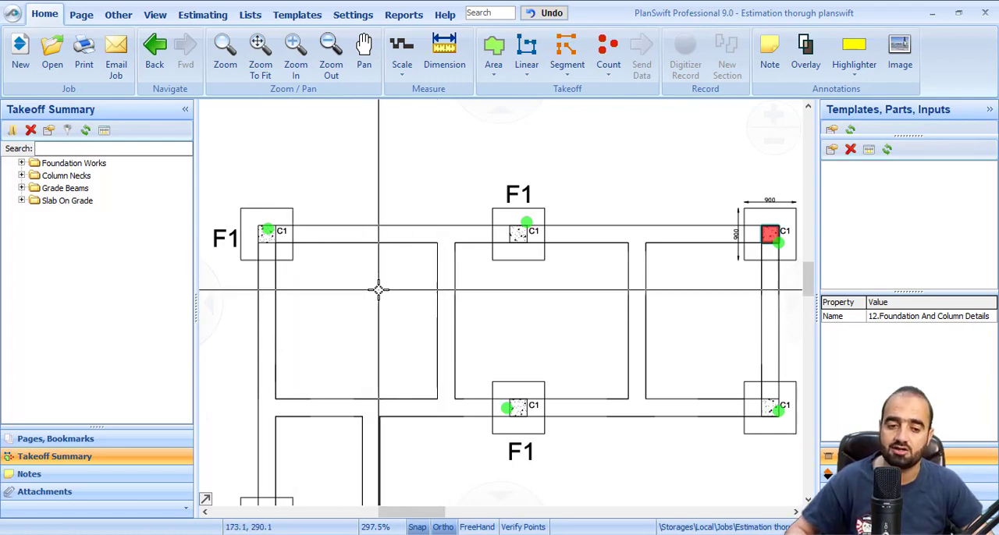
scroll(380, 290, "down", 3)
scroll(304, 251, "up", 5)
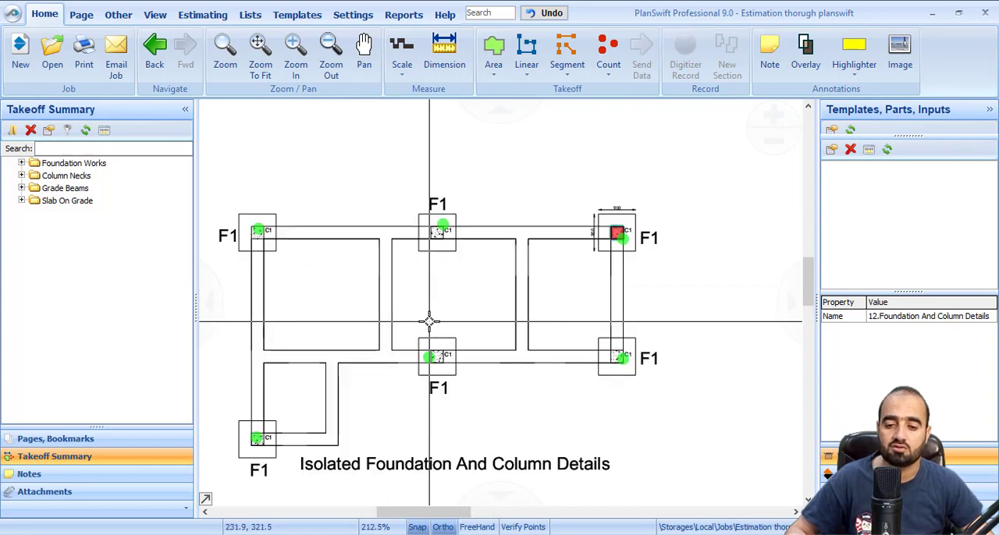
scroll(330, 262, "down", 3)
left_click_drag(508, 259, 421, 266)
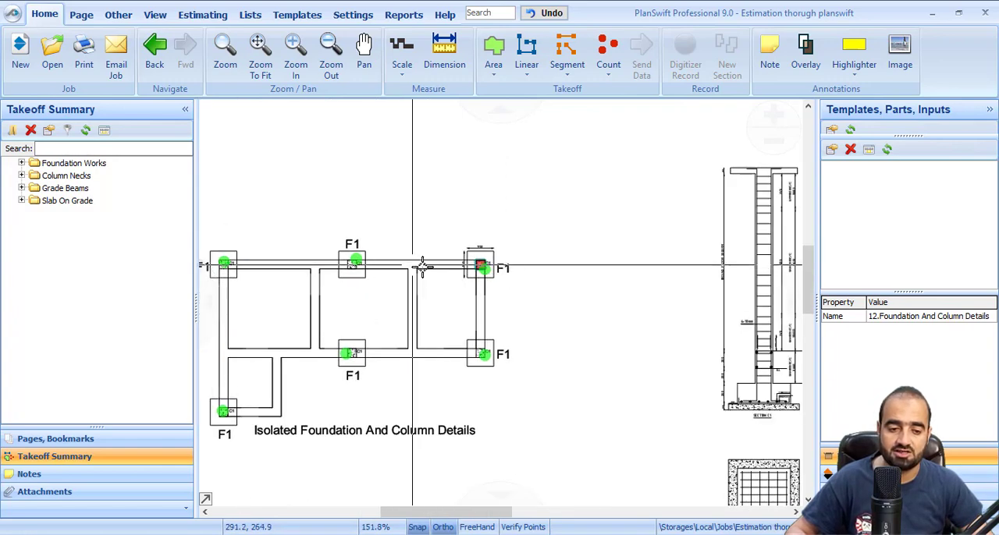
Examine the C1 column elevation and cross-section from the footing up to the slab for bars, rings and heights
scroll(417, 267, "down", 1)
scroll(679, 344, "up", 5)
scroll(661, 356, "down", 1)
left_click_drag(642, 312, 528, 398)
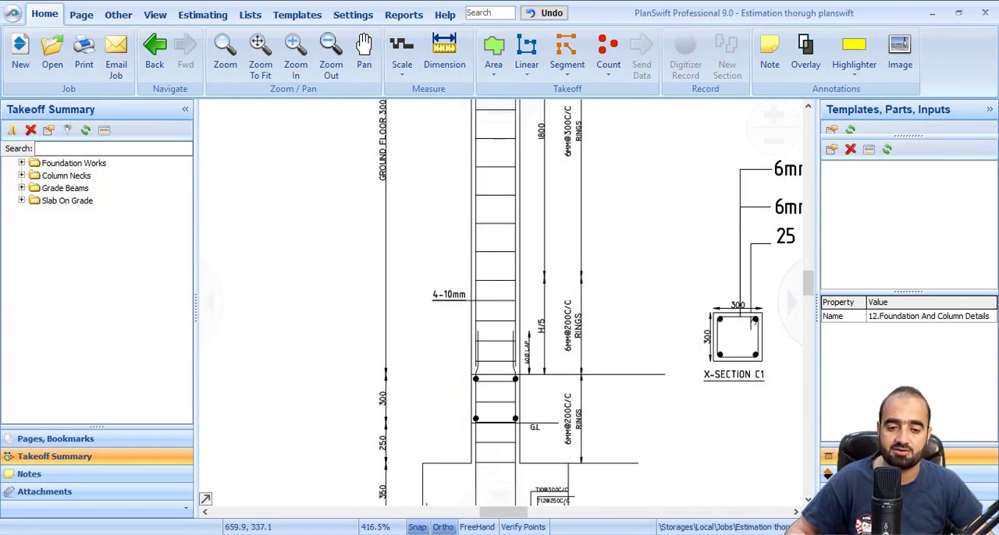
left_click_drag(572, 332, 572, 364)
left_click_drag(578, 309, 581, 313)
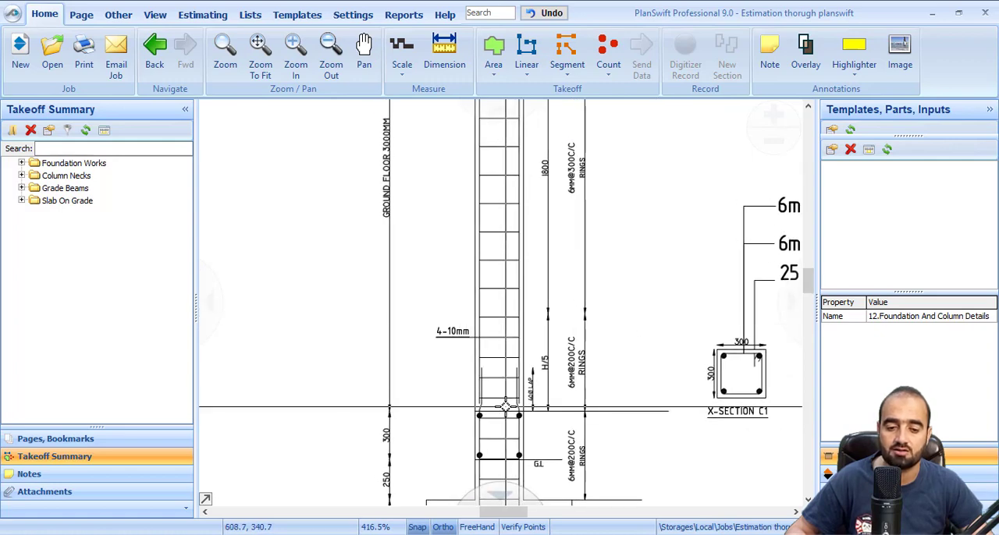
mouse_move(484, 220)
left_mouse_down()
mouse_move(501, 256)
mouse_move(506, 408)
left_mouse_up()
left_click_drag(512, 322, 513, 384)
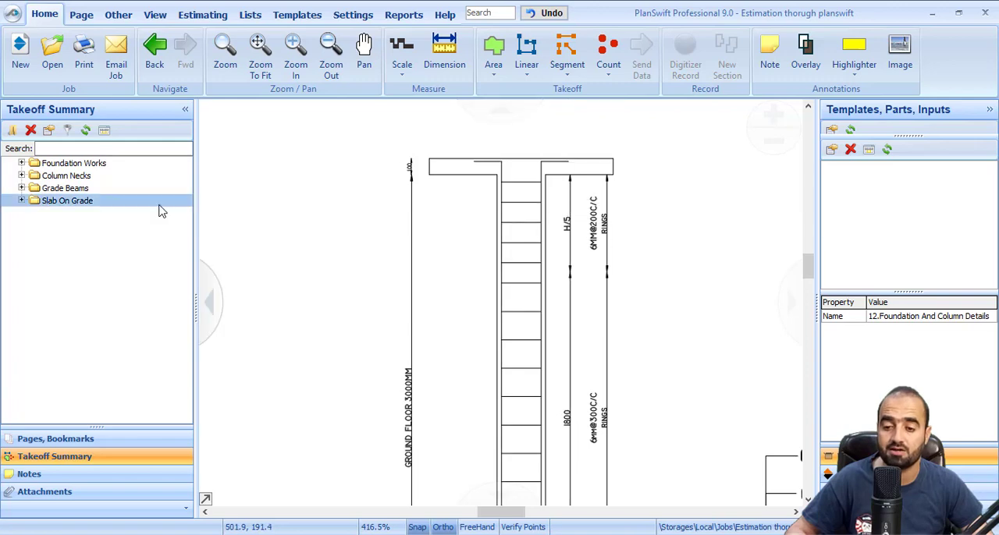
Open the 19.Top Beam Section page and inspect the beam cross-sections SECTION-100 and SECTION-101
left_click(67, 440)
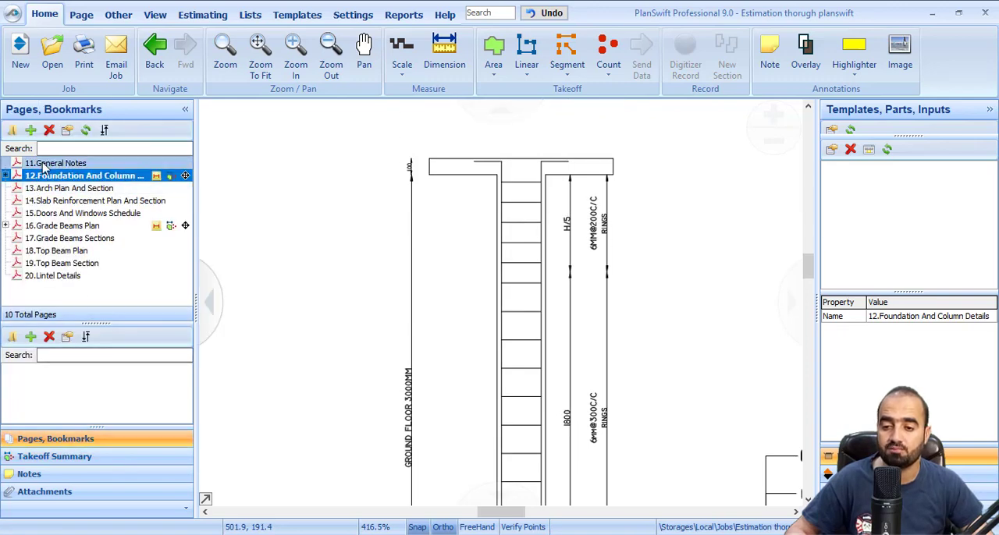
left_click(63, 263)
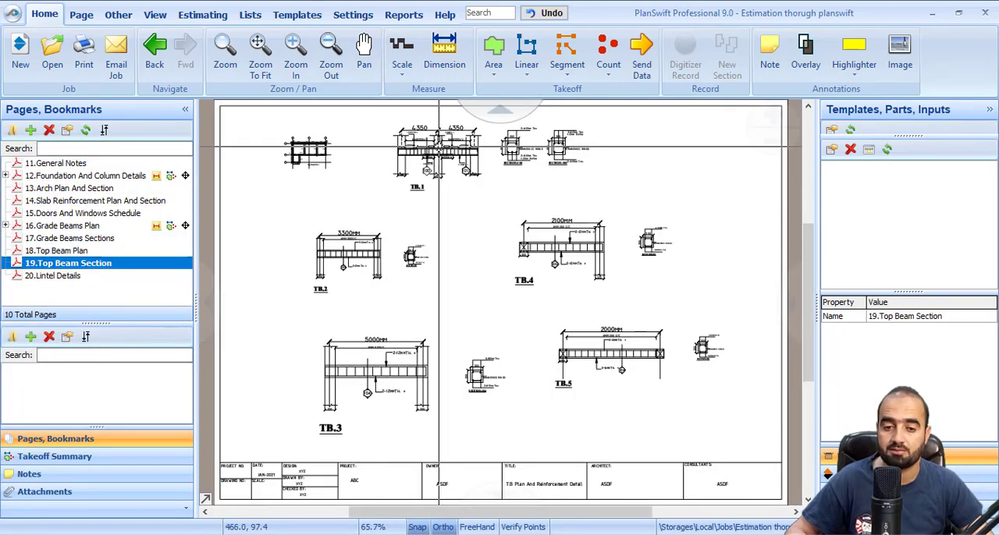
scroll(452, 247, "up", 3)
scroll(451, 247, "down", 2)
scroll(507, 257, "up", 5)
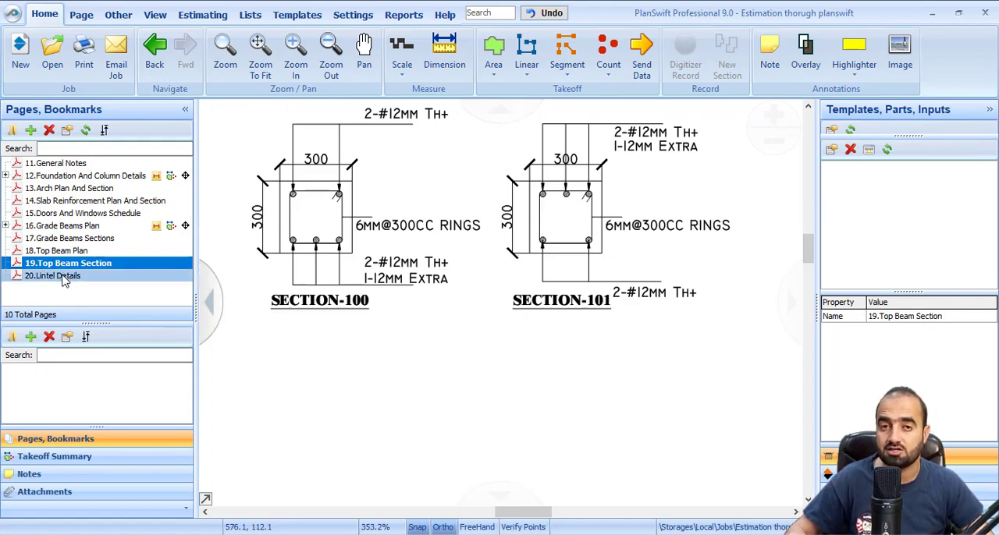
Reopen the 12.Foundation And Column Details page with the takeoff summary and bring up the isolated foundation plan
left_click(69, 178)
left_click(105, 459)
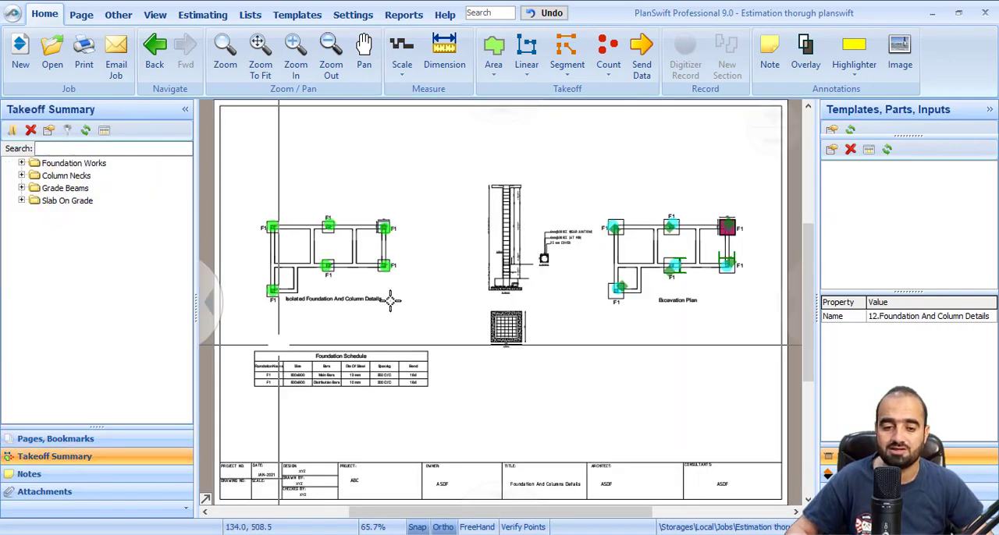
scroll(533, 218, "up", 3)
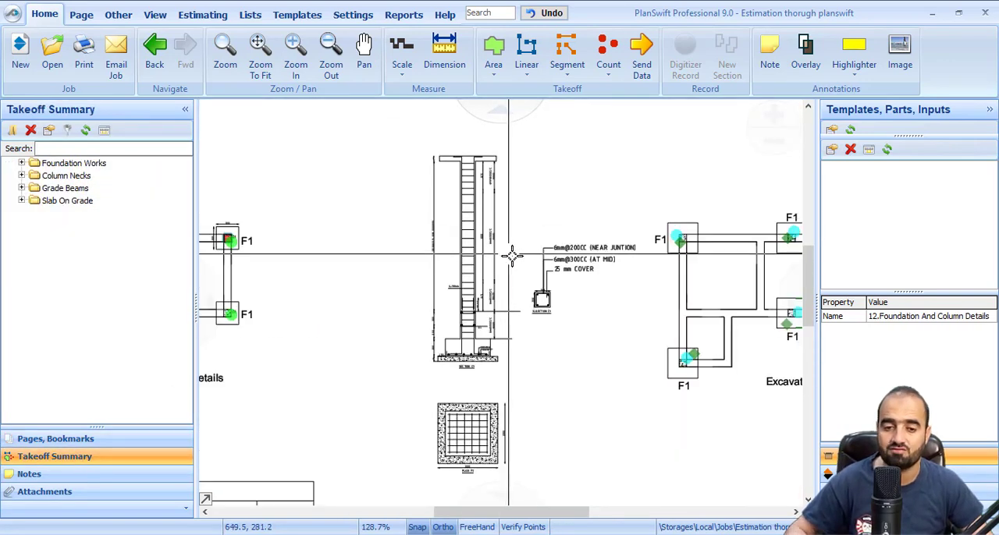
scroll(508, 263, "down", 3)
scroll(357, 275, "up", 3)
mouse_move(357, 275)
left_mouse_down()
mouse_move(430, 307)
mouse_move(499, 315)
left_mouse_up()
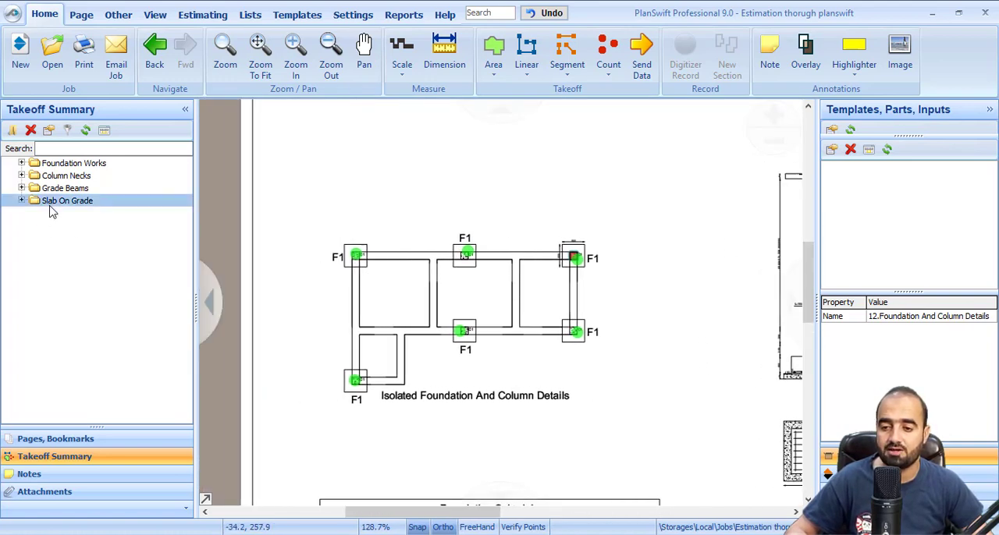
Create a takeoff folder named Column IN SS and move it out of Slab On Grade to the top level
left_click(12, 130)
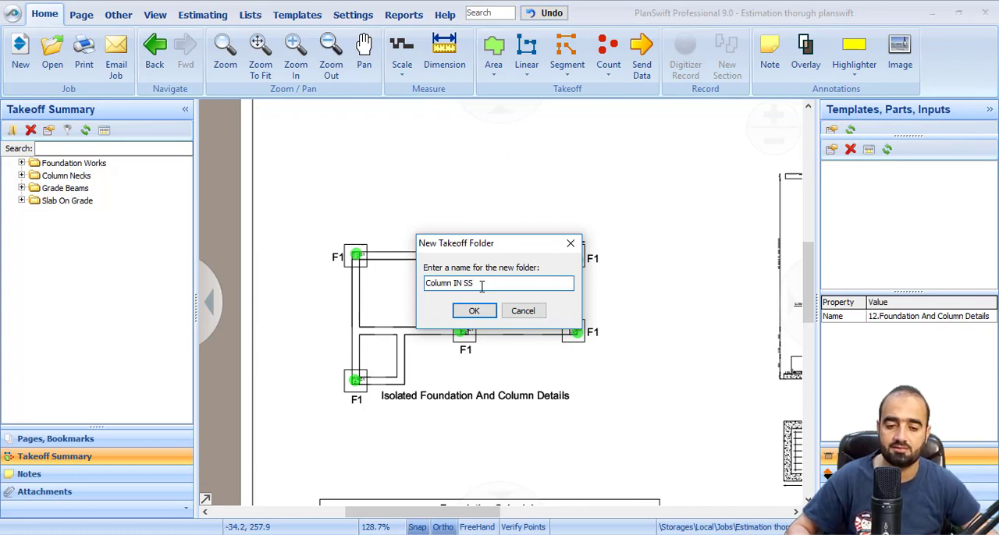
left_click(474, 311)
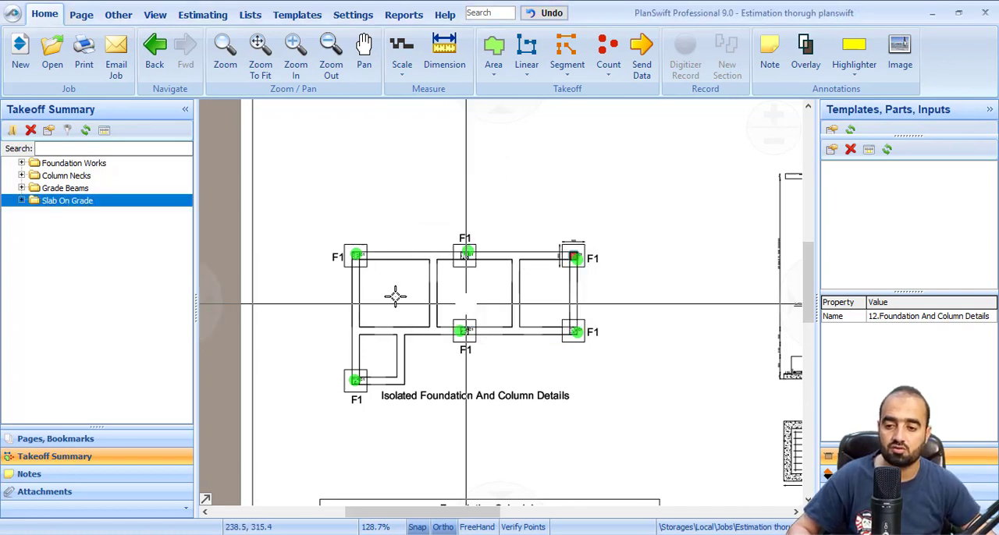
left_click(22, 200)
left_click_drag(80, 226, 21, 202)
left_click(22, 201)
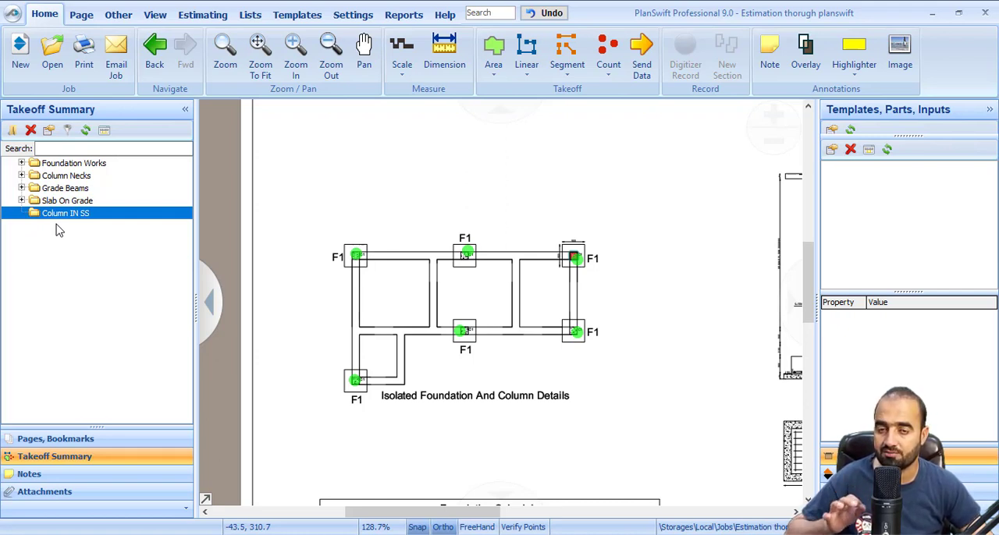
Create two subfolders named Formwork and Concrete inside the Column IN SS takeoff folder
left_click(12, 130)
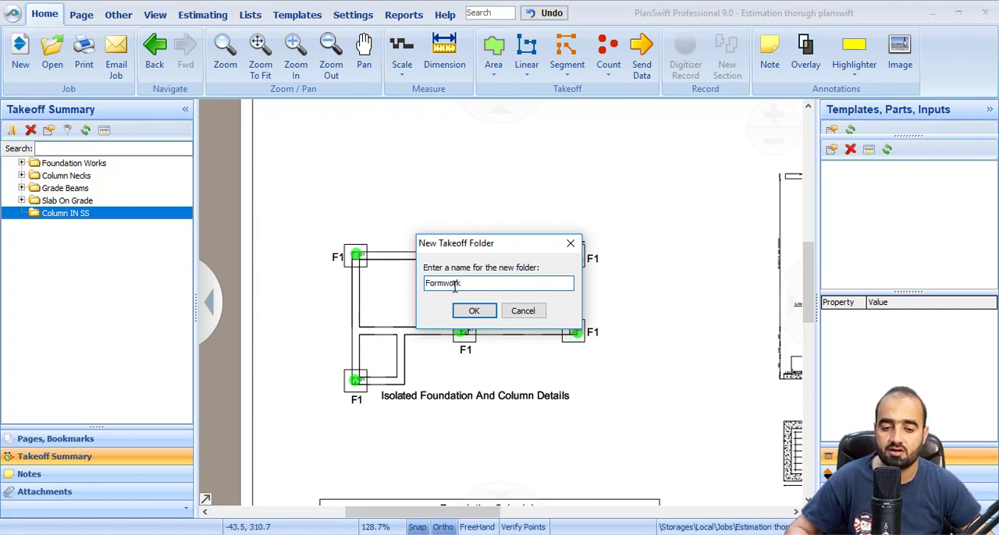
left_click(471, 312)
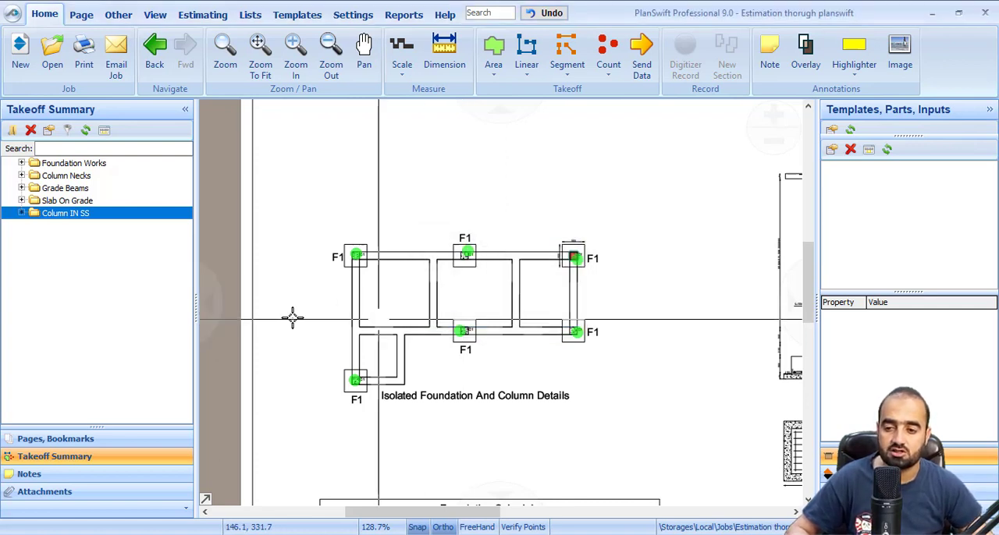
left_click(22, 213)
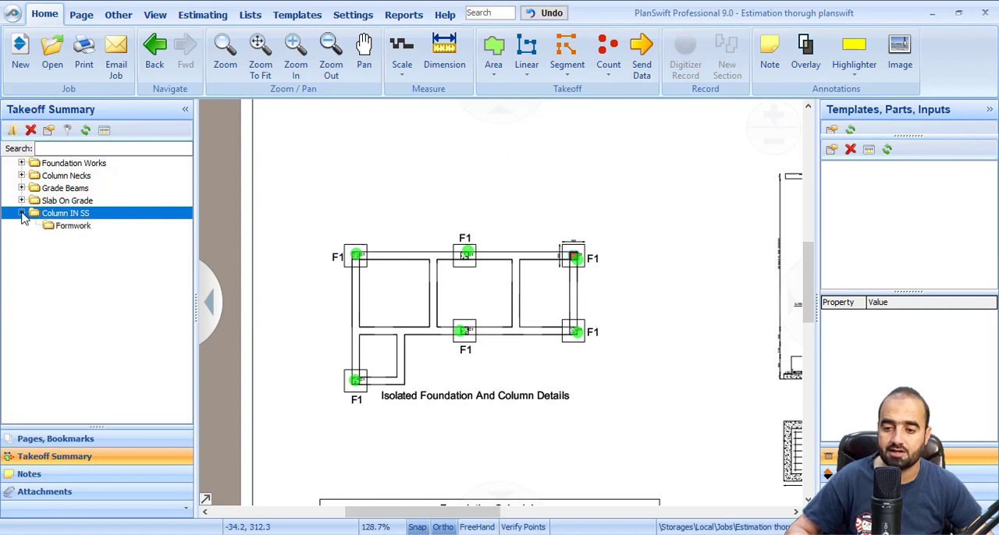
left_click(13, 130)
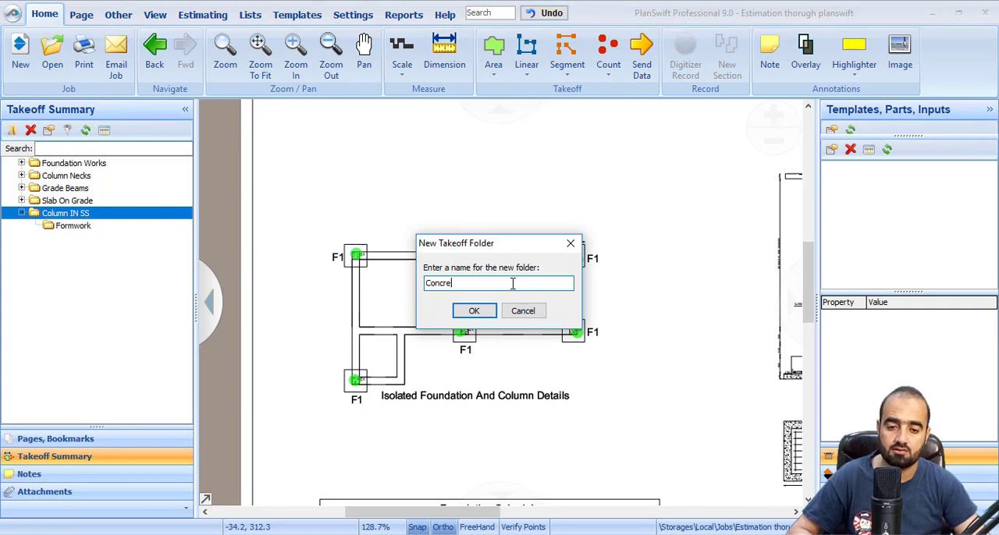
left_click(473, 313)
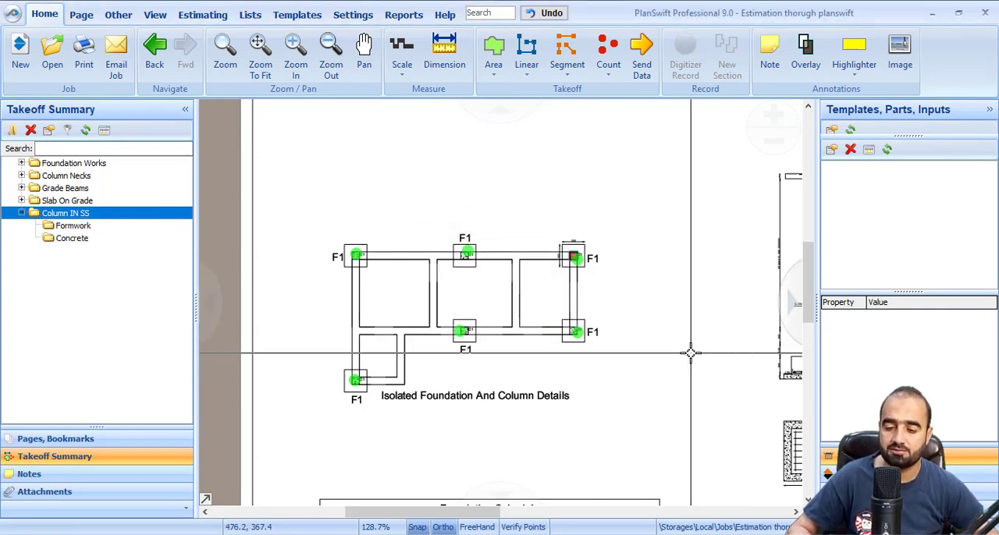
Start a linear takeoff named C1 and assign it to the Column IN SS\Formwork folder
left_click(72, 225)
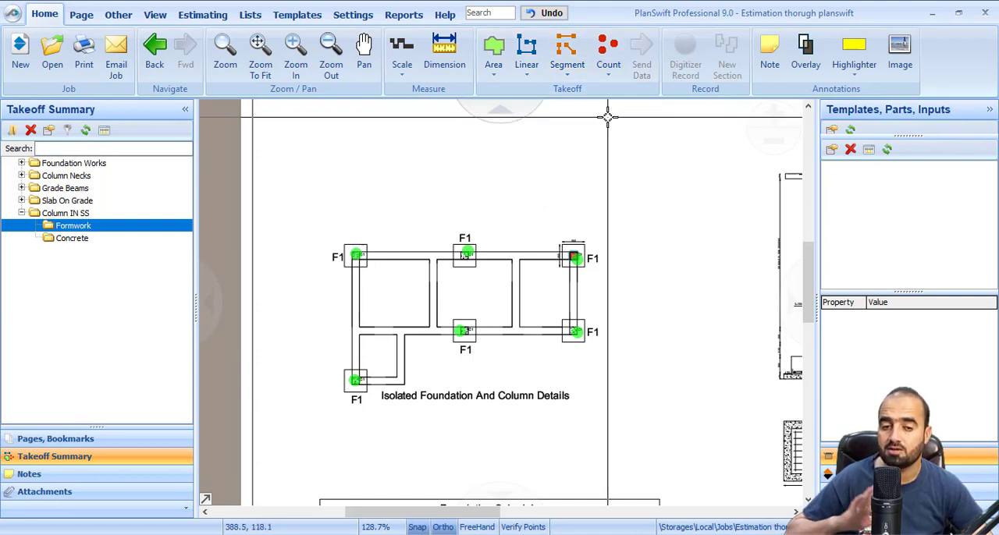
left_click(537, 51)
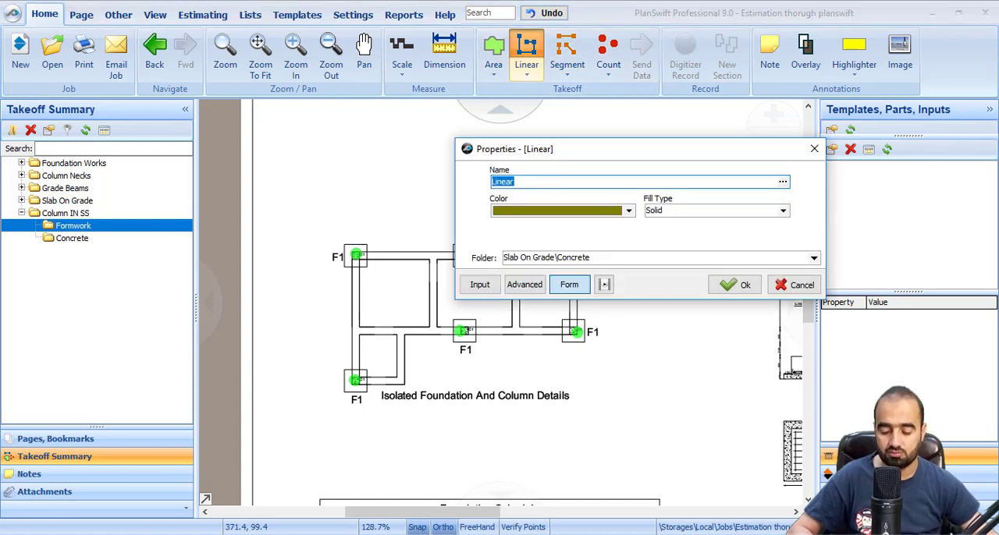
type("C1")
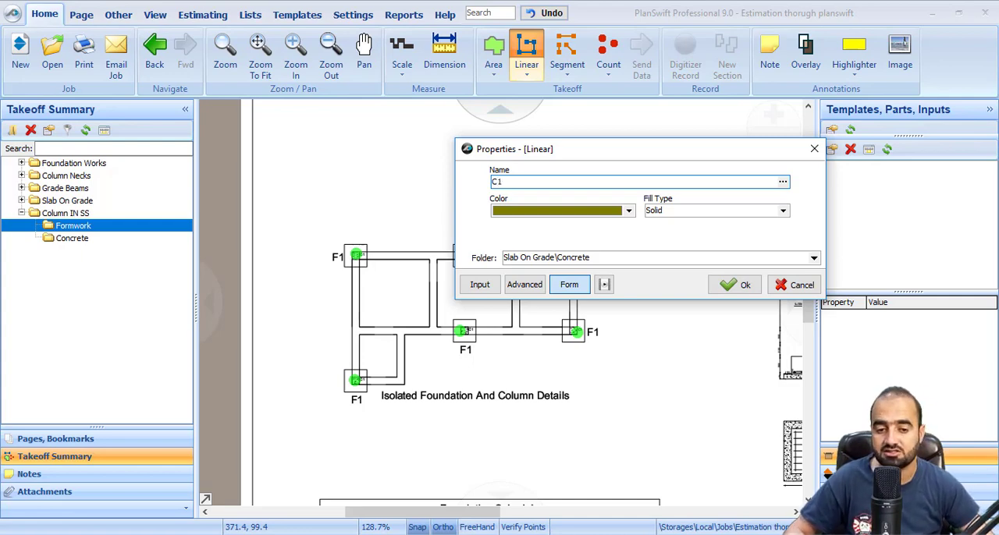
left_click(812, 259)
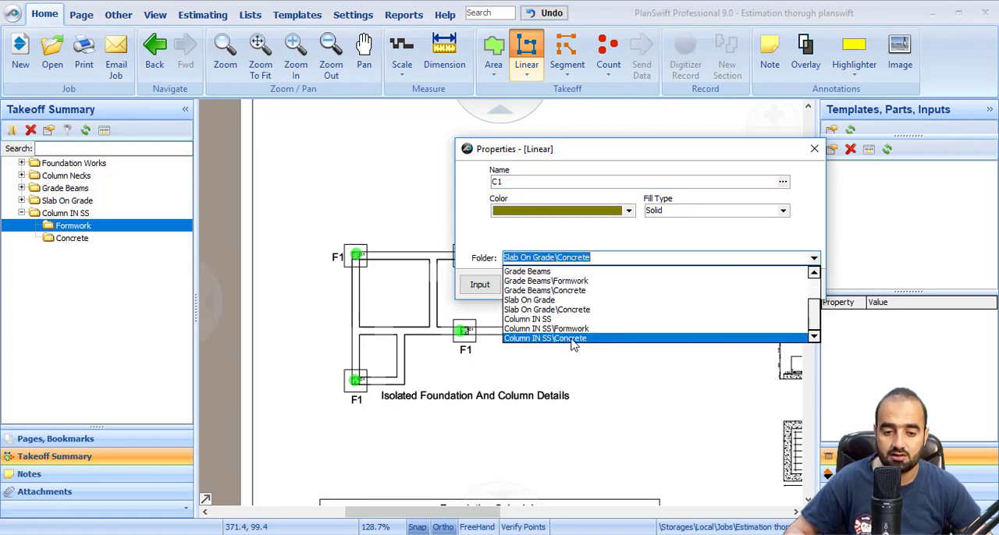
left_click(556, 328)
Make Wall Height a form property in the linear C1 takeoff's advanced properties and create the takeoff
left_click(523, 285)
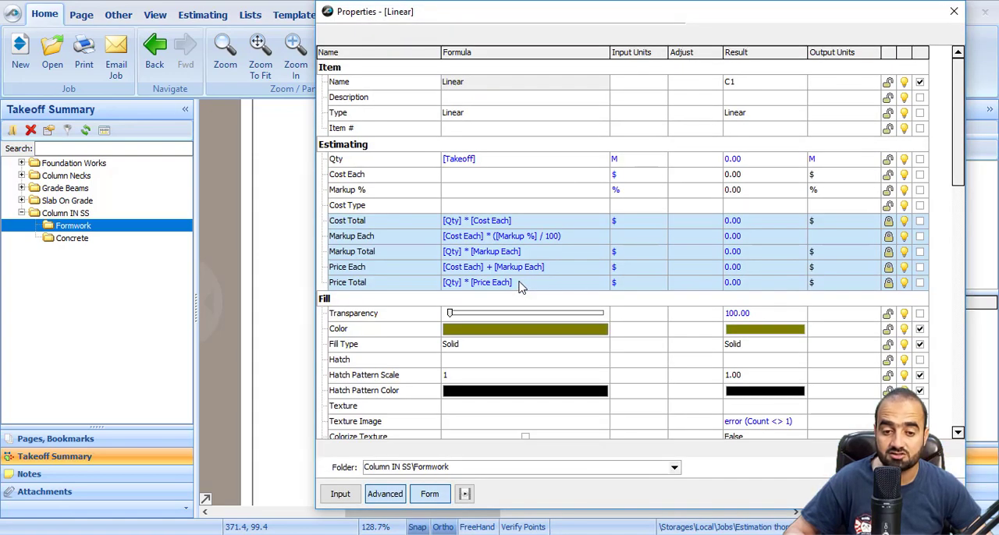
scroll(539, 367, "down", 5)
scroll(544, 367, "down", 1)
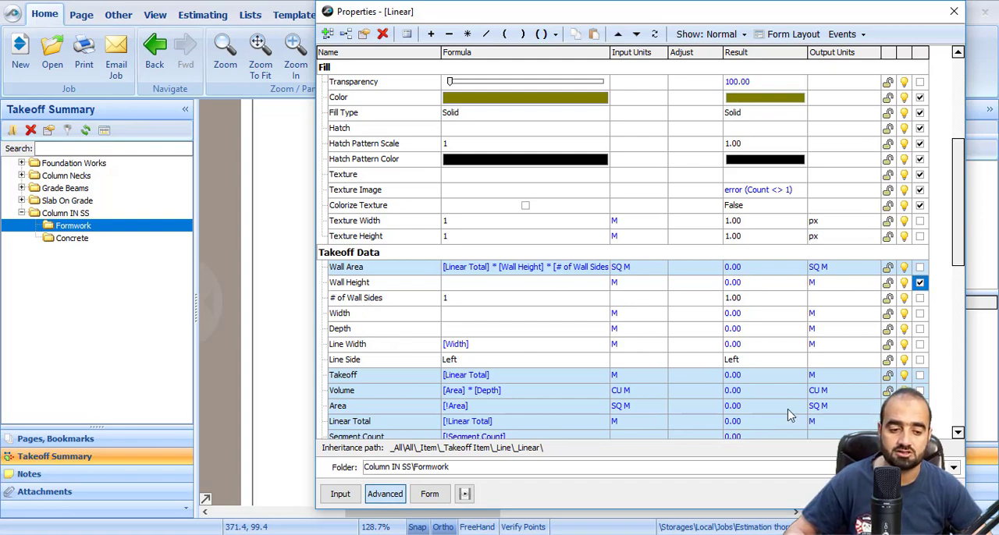
left_click(895, 494)
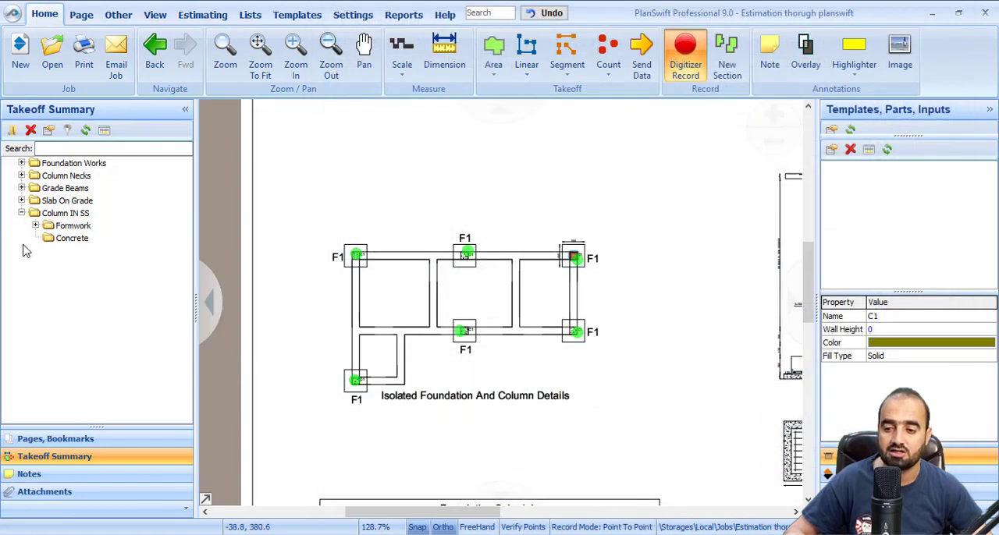
Trace the perimeter of the red-filled C1 column at the plan's upper-right footing using Box record mode, and stop recording
left_click(35, 227)
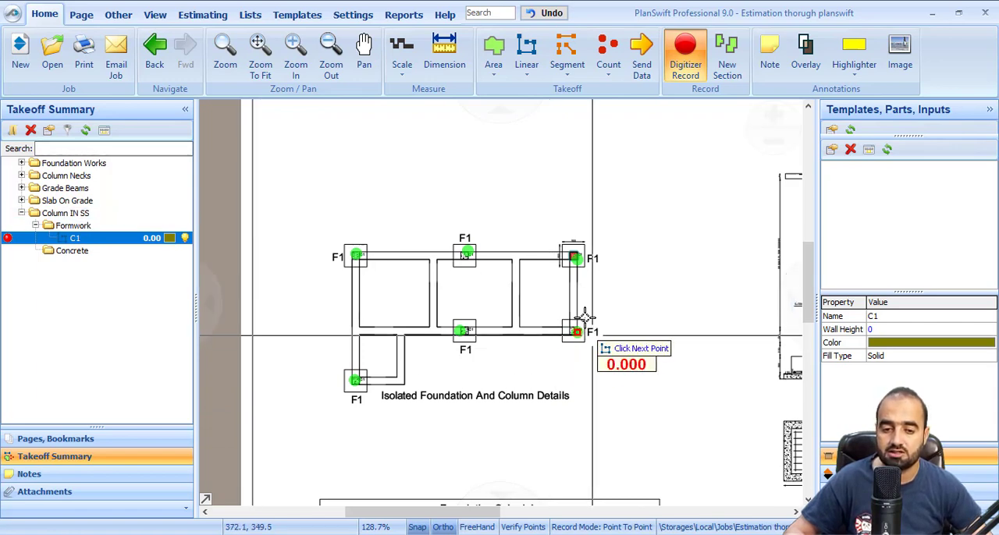
scroll(581, 263, "up", 8)
scroll(582, 269, "up", 1)
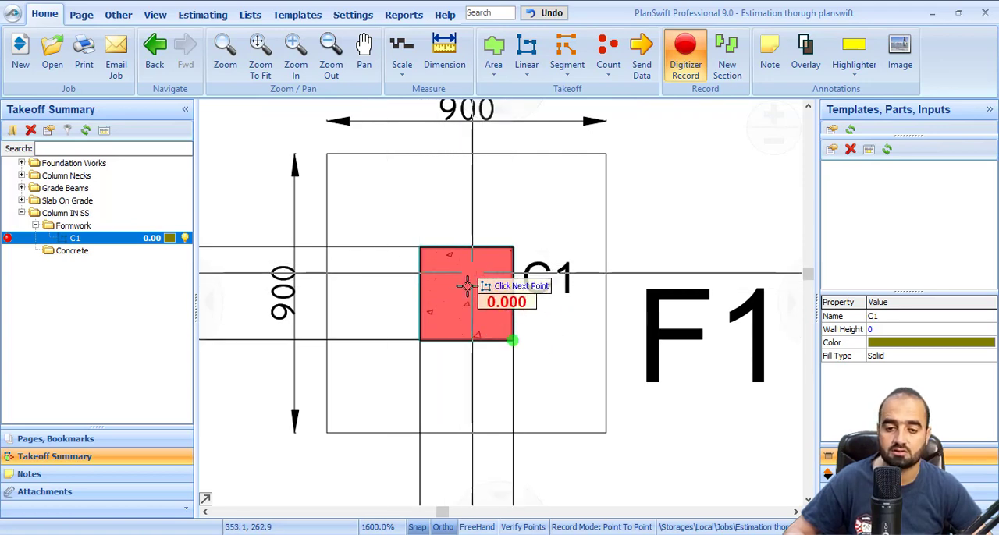
scroll(476, 285, "down", 4)
scroll(488, 274, "down", 4)
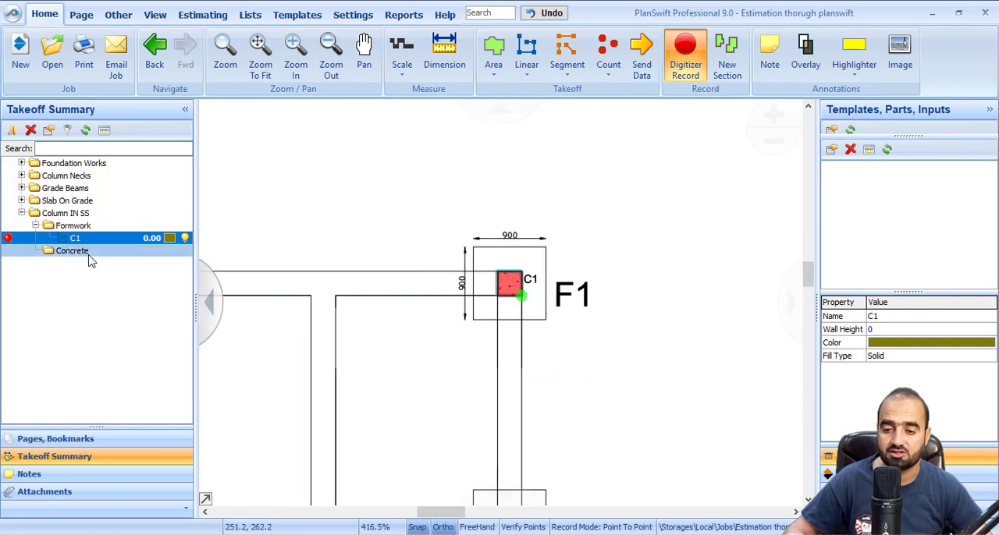
scroll(547, 266, "up", 2)
scroll(398, 281, "up", 2)
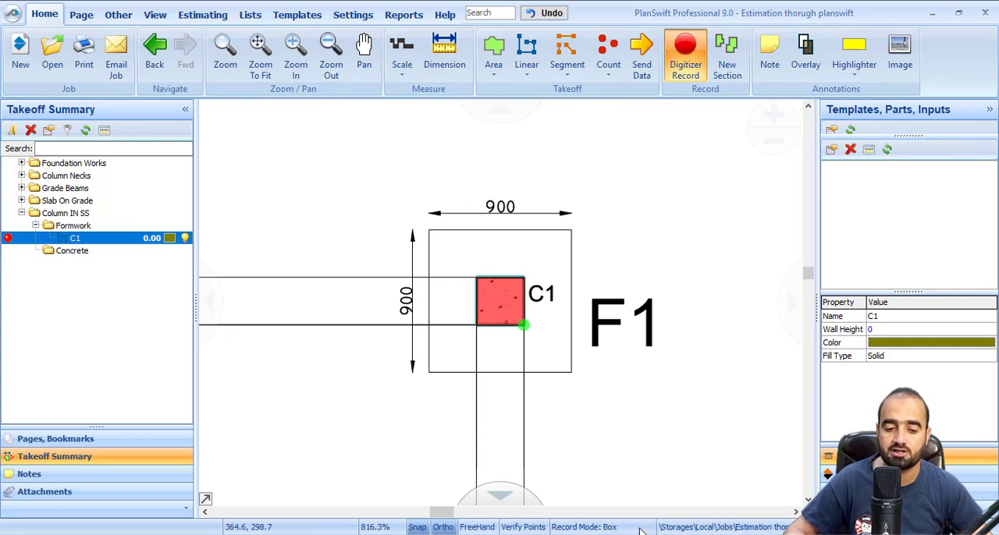
scroll(477, 277, "up", 4)
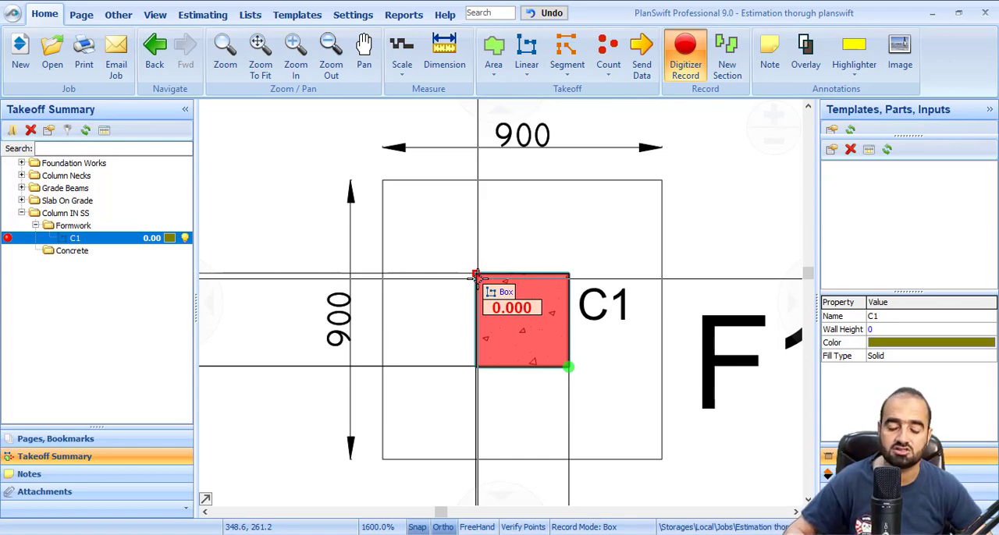
scroll(546, 437, "down", 1)
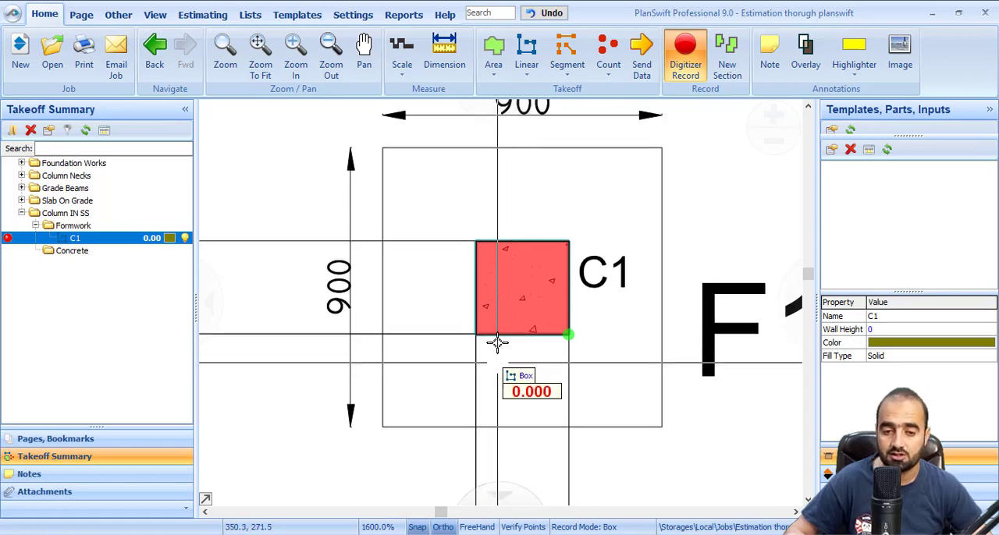
left_click(478, 242)
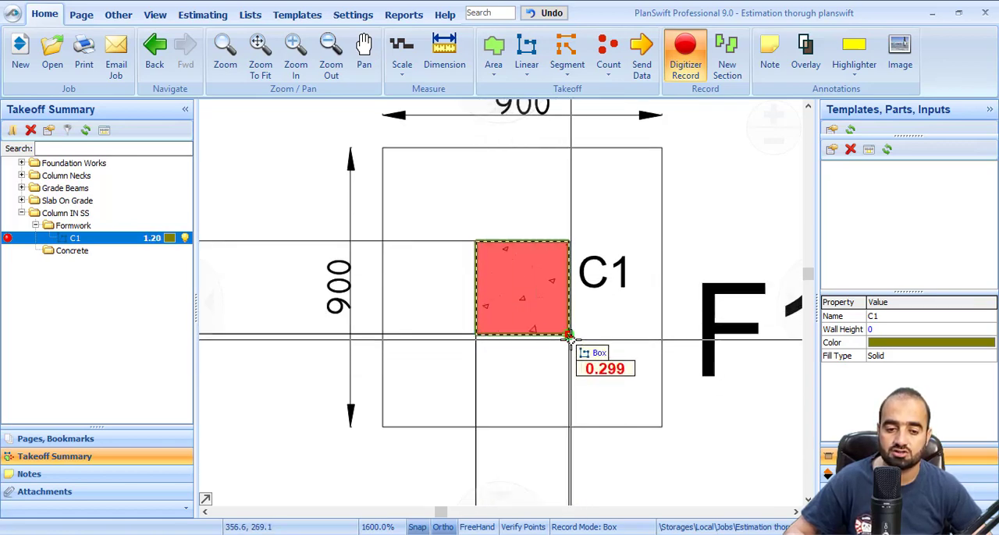
left_click(568, 335)
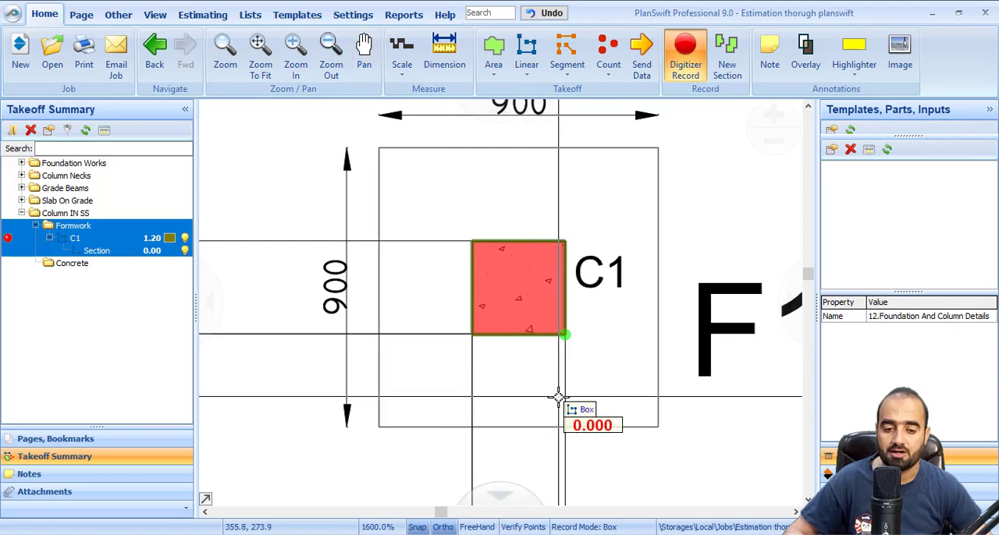
right_click(516, 401)
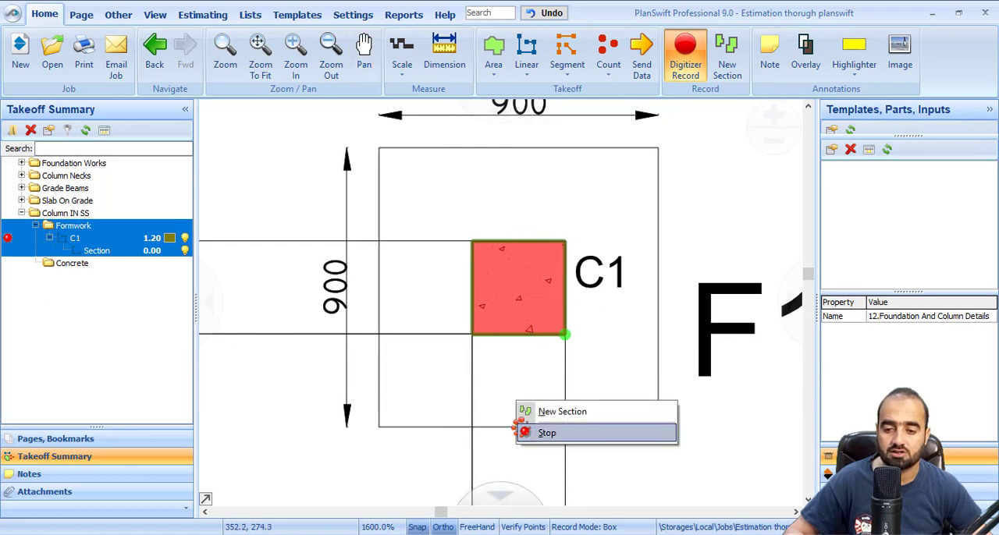
left_click(522, 433)
Set the Wall Height of the linear C1 formwork takeoff to 2.7
scroll(458, 302, "down", 3)
left_click(75, 238)
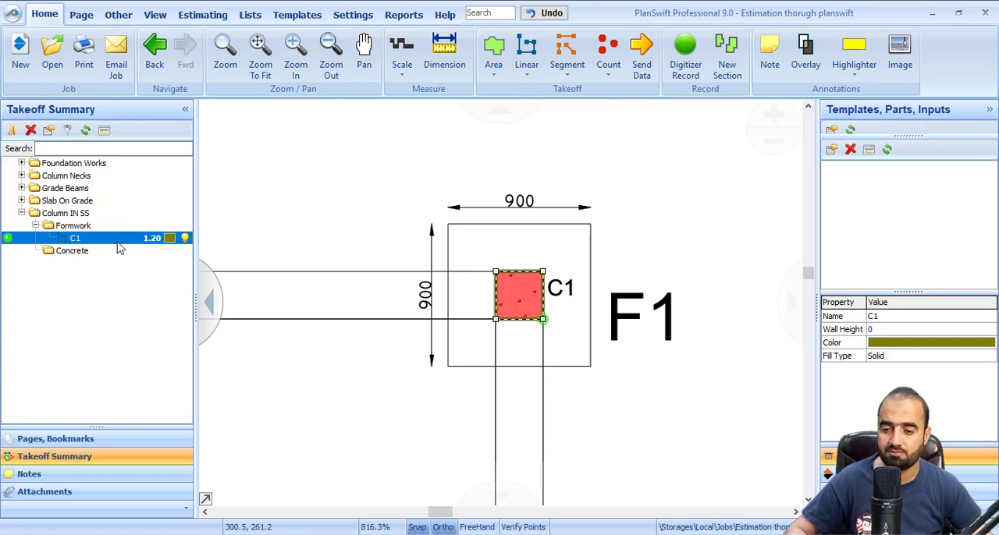
double_click(110, 244)
left_click(513, 205)
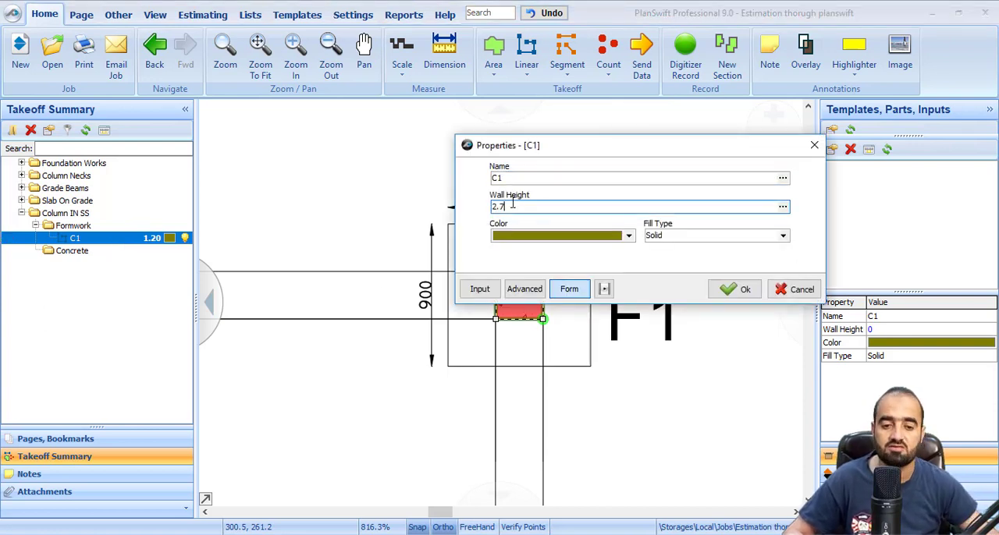
left_click(736, 288)
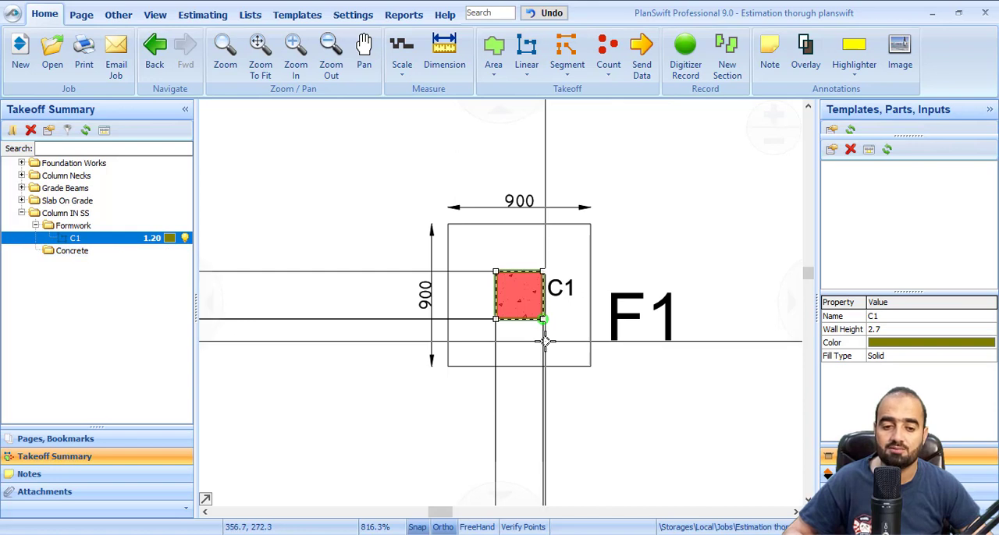
Create a count takeoff named C1 with circle markers in the Column IN SS\Formwork folder
scroll(544, 341, "down", 4)
left_click_drag(512, 396, 648, 345)
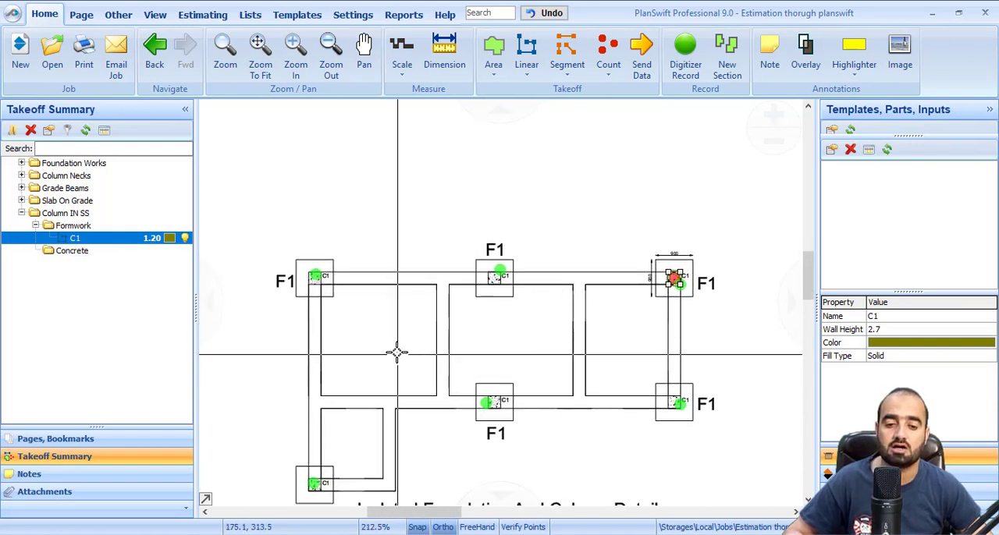
left_click(608, 55)
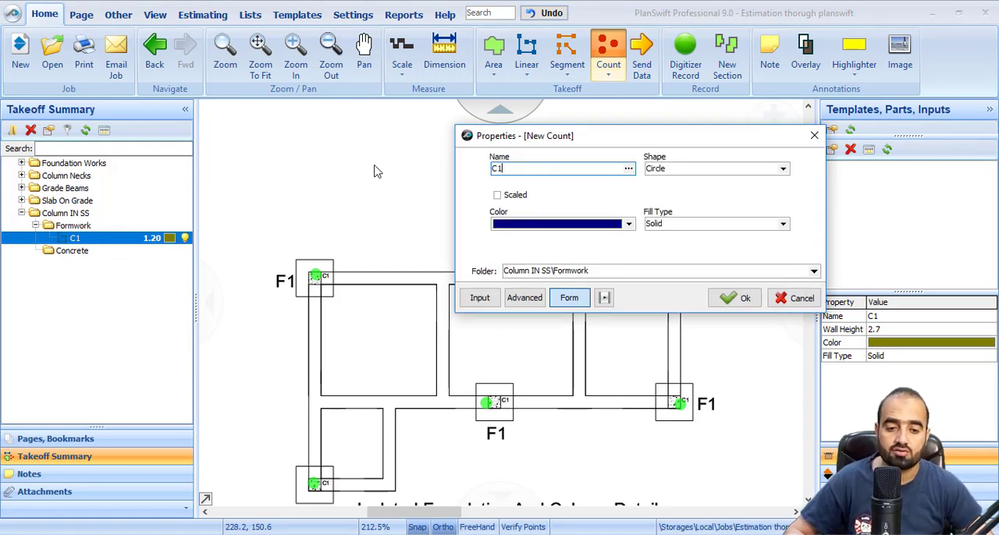
left_click(814, 271)
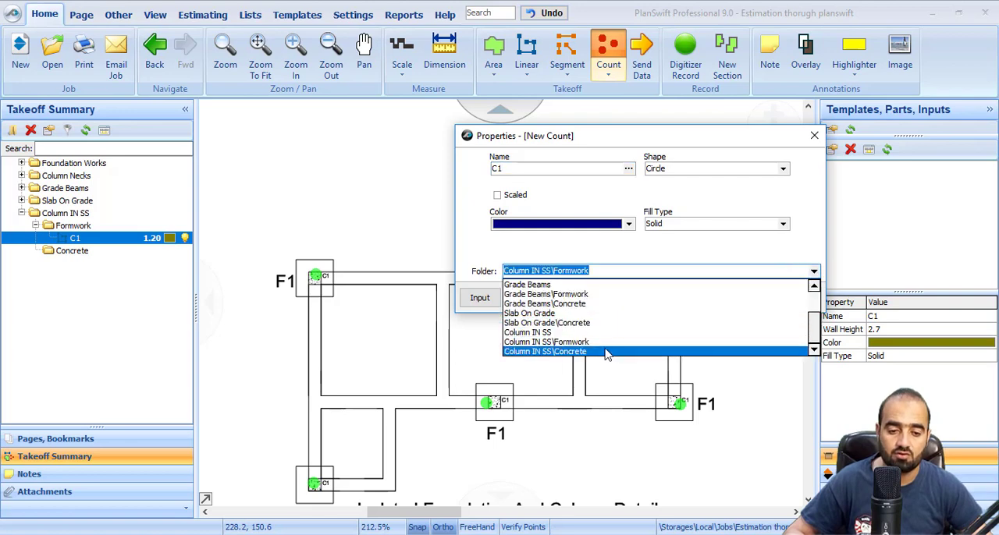
left_click(603, 351)
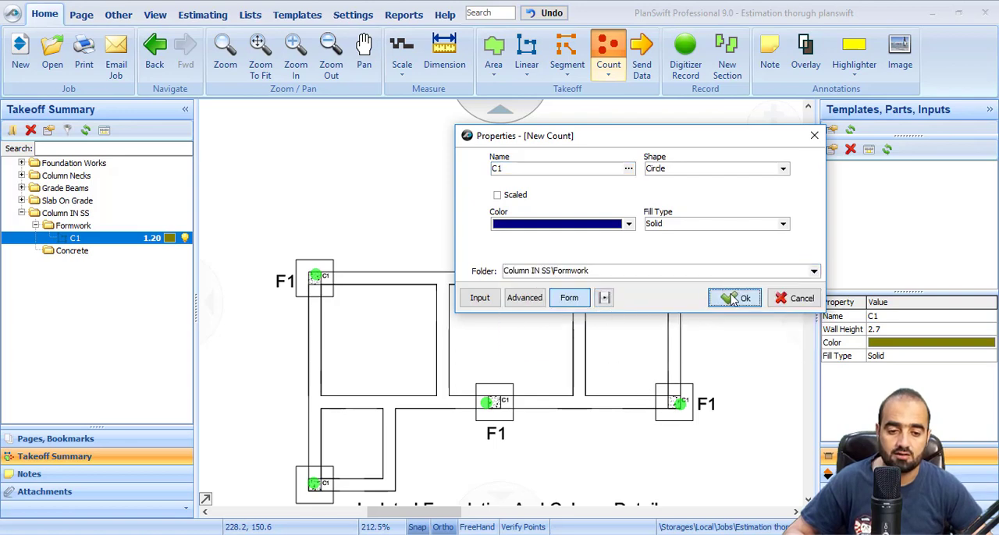
left_click(736, 298)
Place a count marker at each of the six C1 columns on the isolated foundation plan and stop recording
scroll(662, 317, "up", 5)
scroll(665, 284, "down", 5)
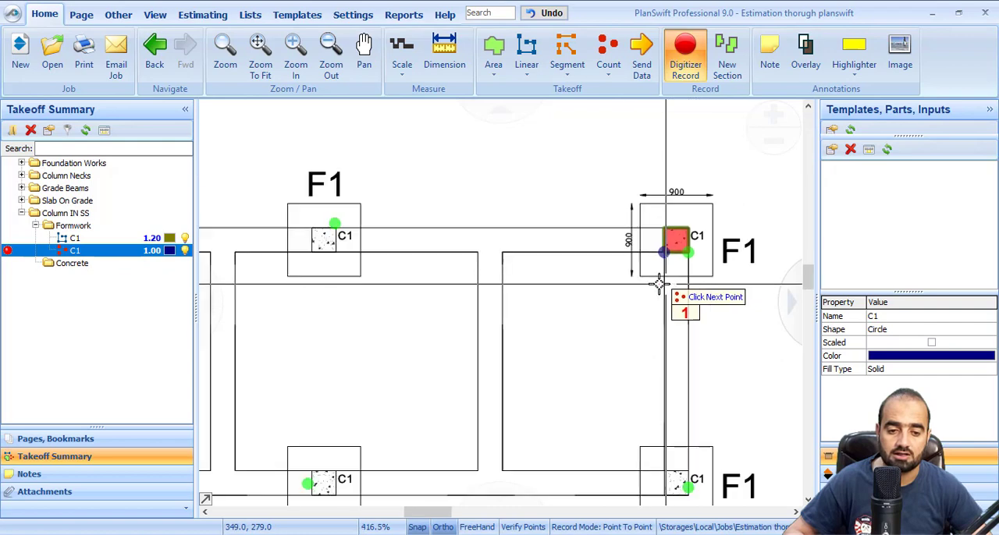
left_click(497, 272)
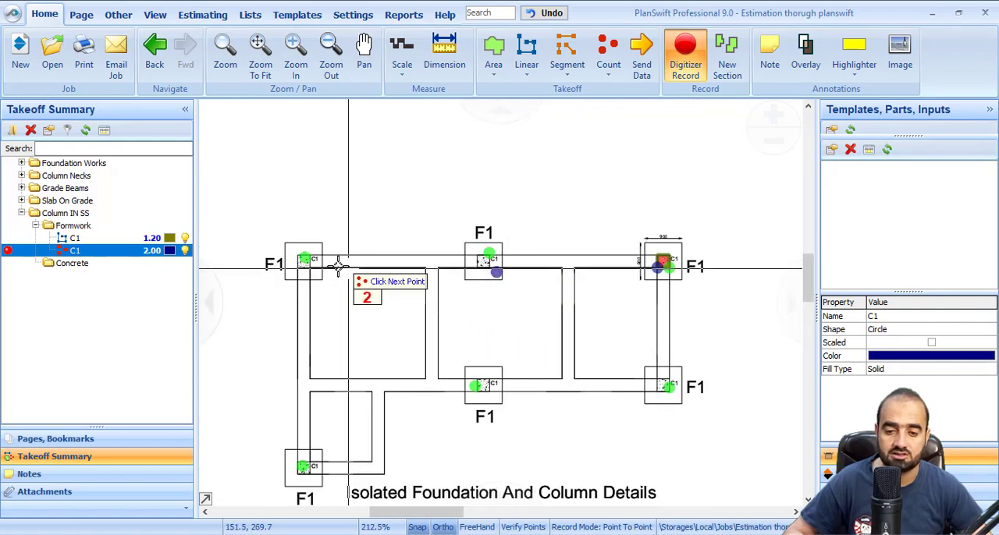
left_click(304, 259)
left_click(321, 458)
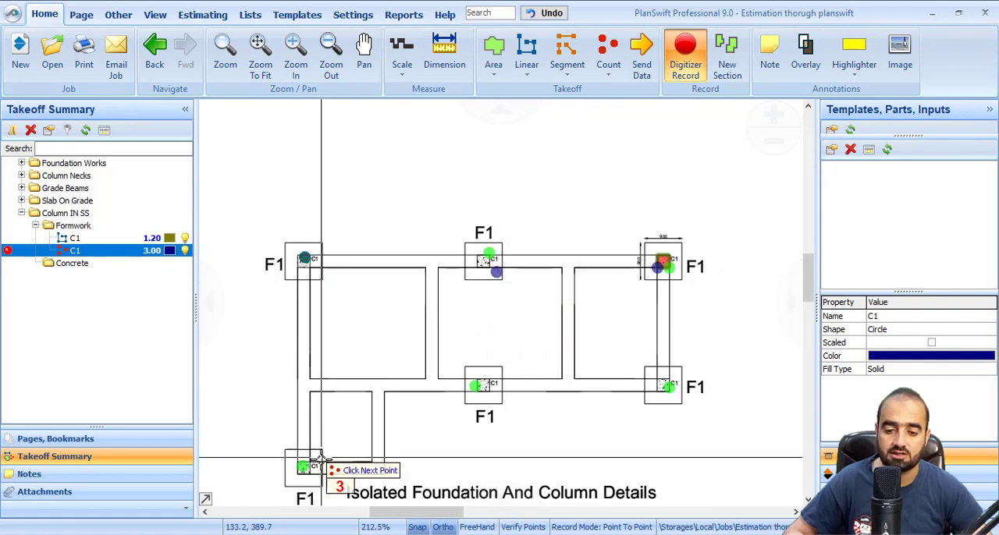
left_click(475, 386)
left_click(669, 387)
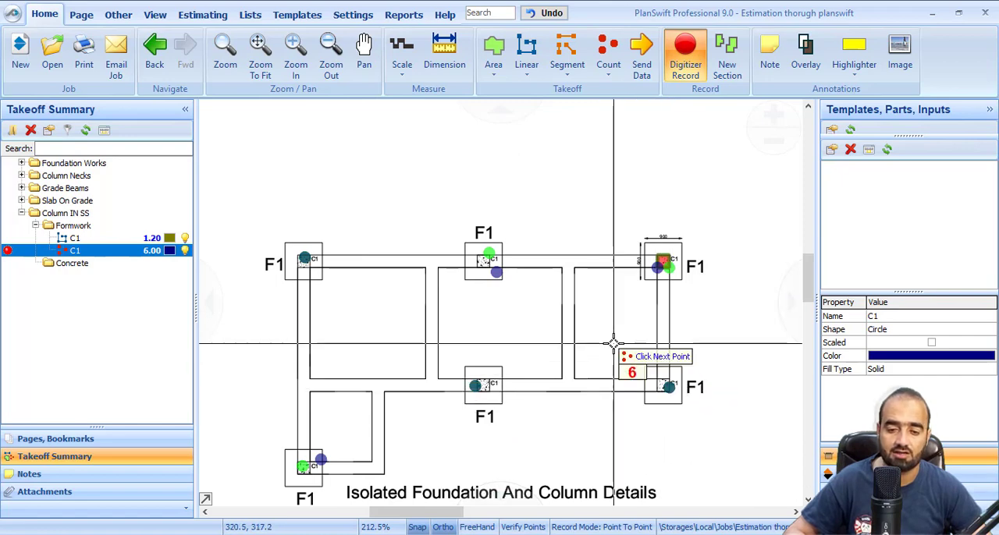
right_click(606, 303)
left_click(636, 337)
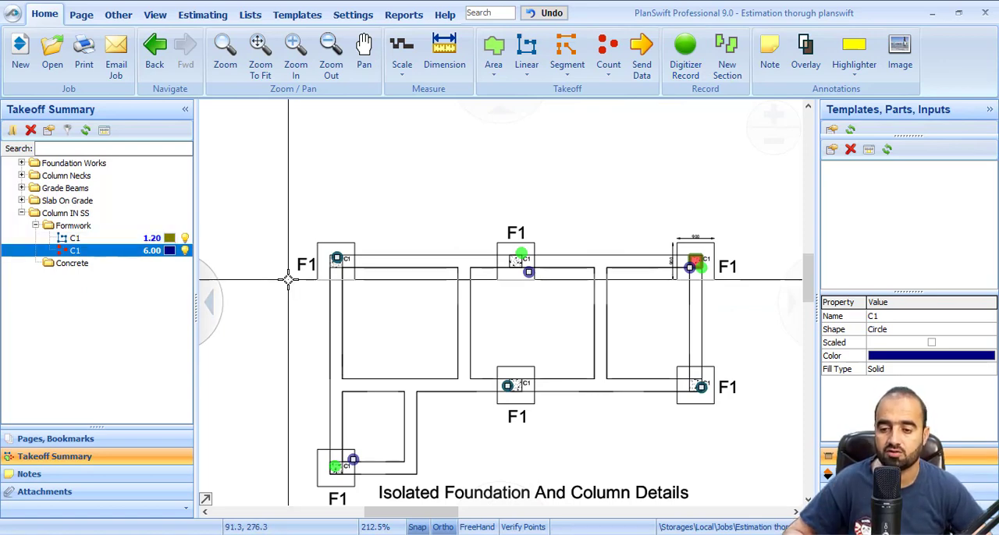
Start an area takeoff named C1 with solid fill and assign it to the Column IN SS\Concrete folder
left_click(65, 266)
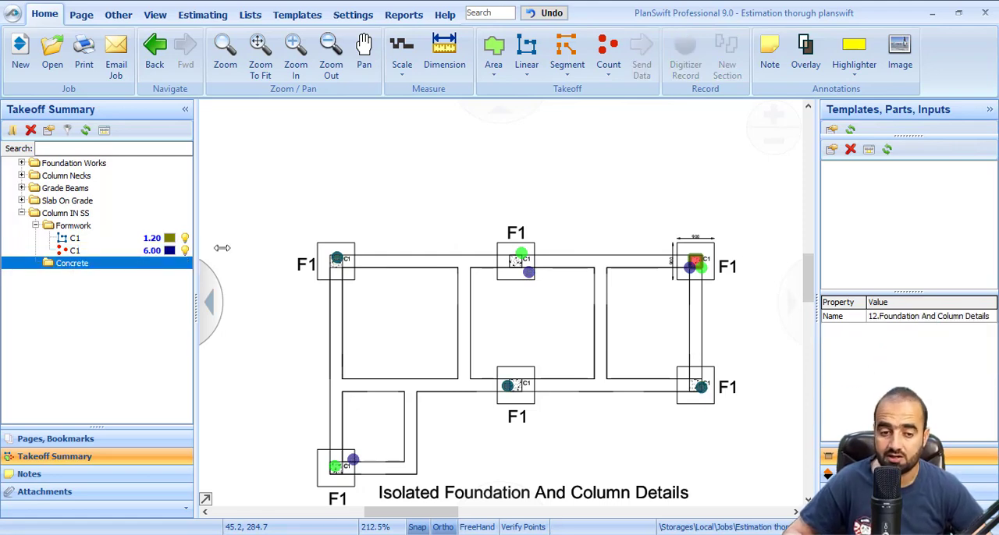
scroll(686, 262, "up", 7)
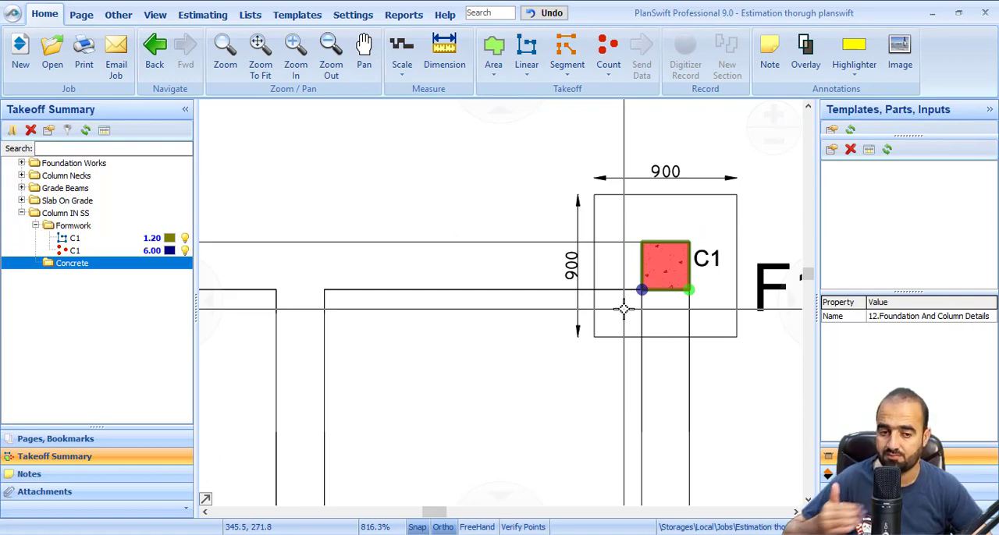
scroll(598, 231, "up", 3)
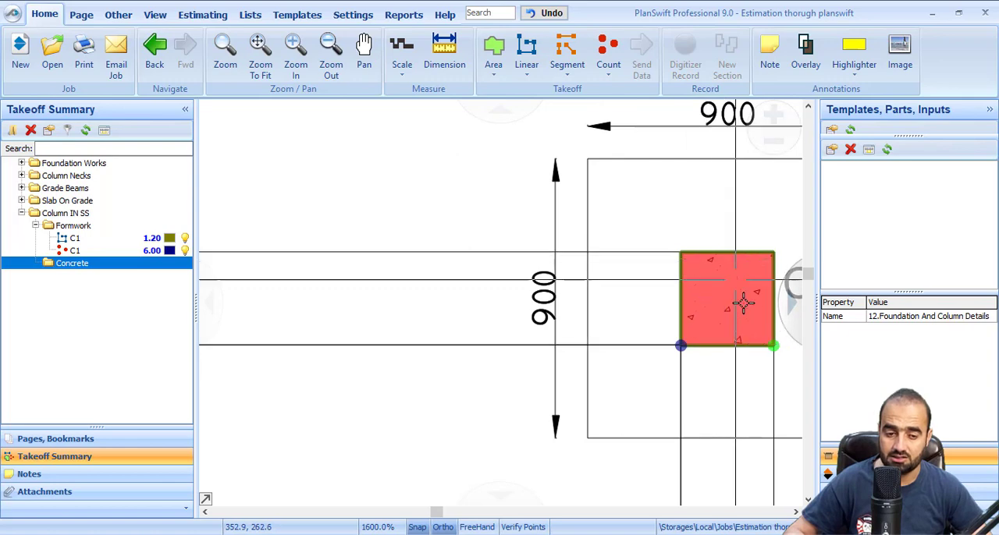
scroll(698, 293, "down", 3)
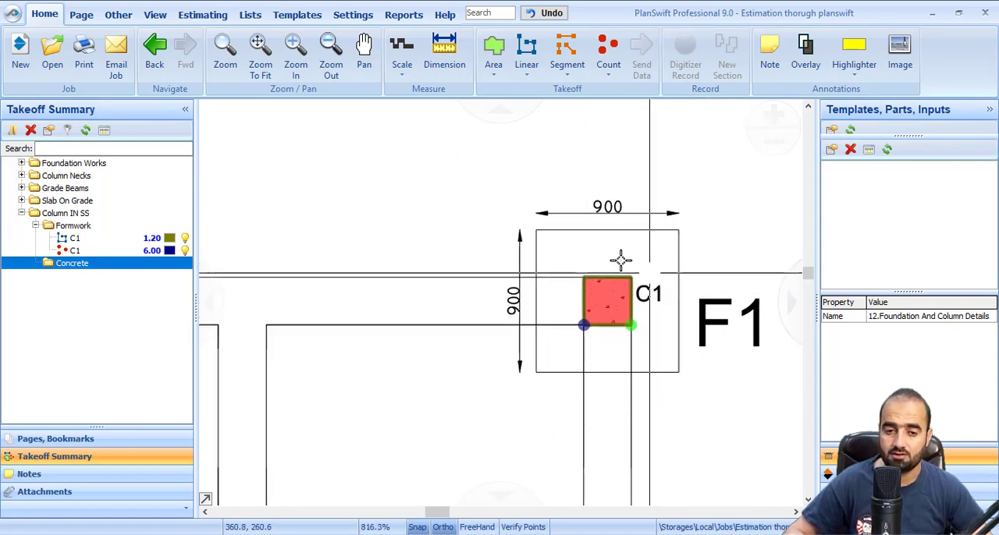
scroll(664, 384, "down", 3)
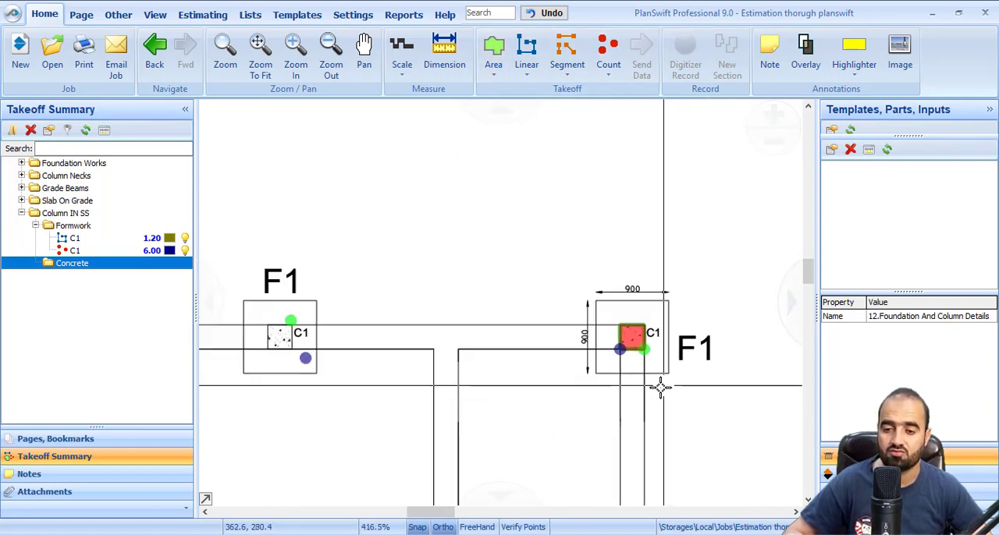
mouse_move(639, 356)
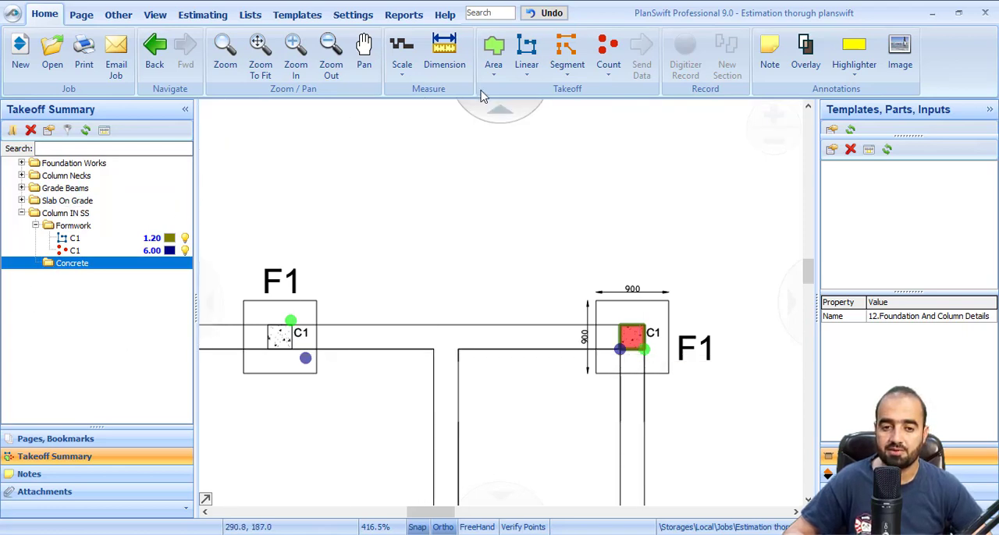
left_click(493, 51)
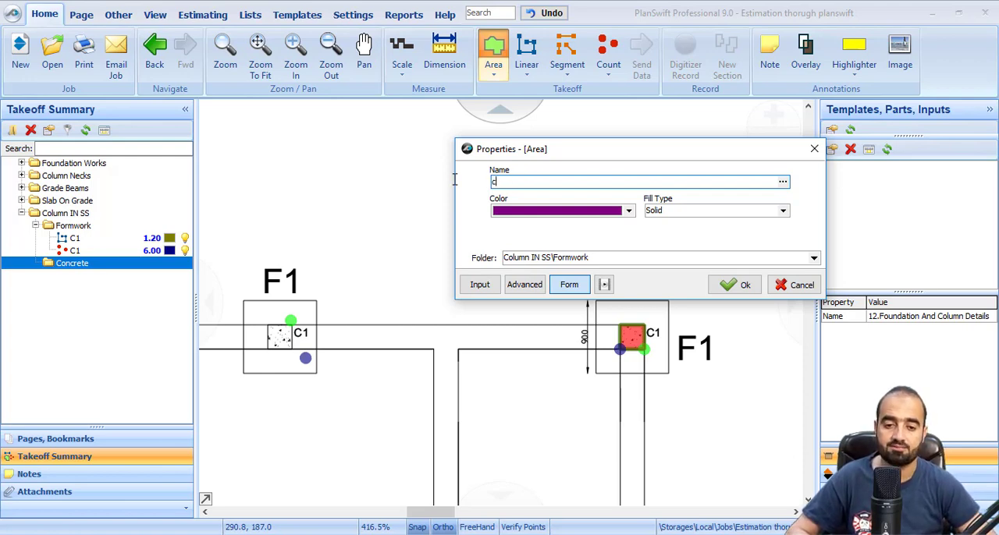
type("C1")
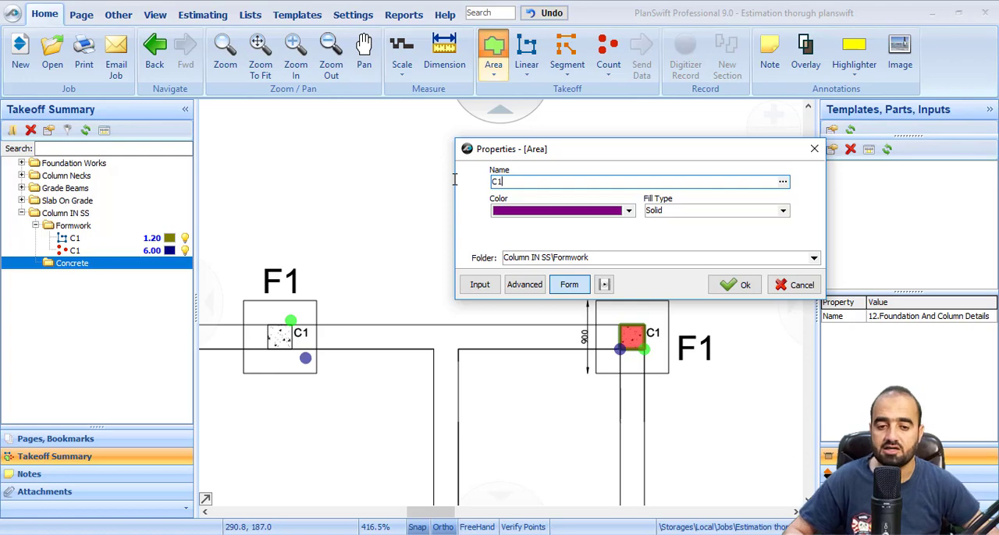
left_click(813, 258)
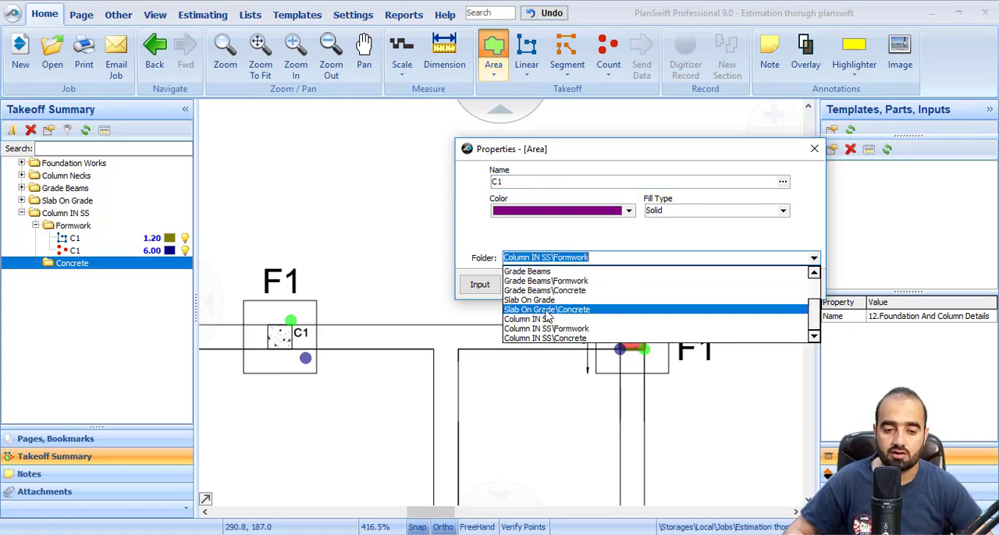
left_click(542, 339)
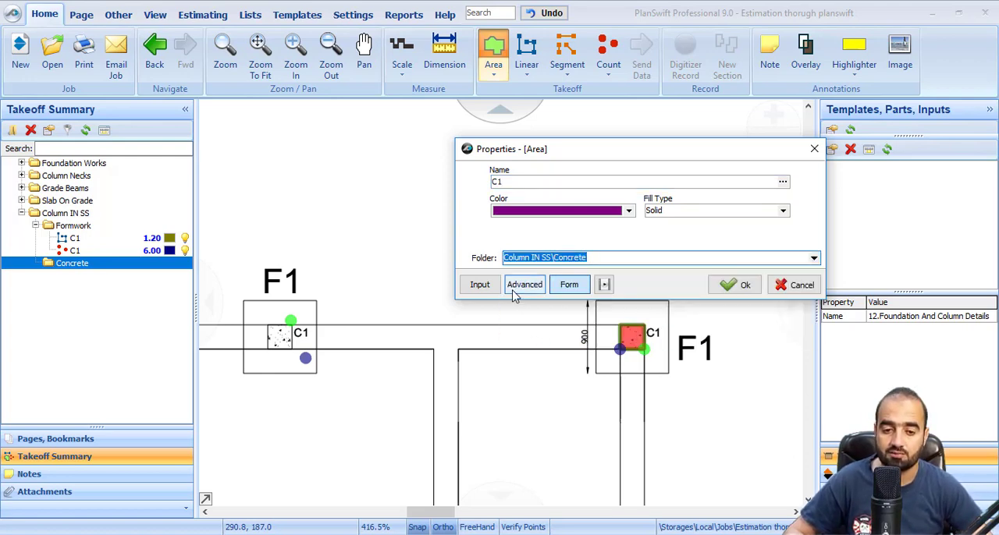
Enable Wall Height as an input property of the C1 concrete area takeoff and create the takeoff
left_click(521, 286)
scroll(482, 326, "down", 6)
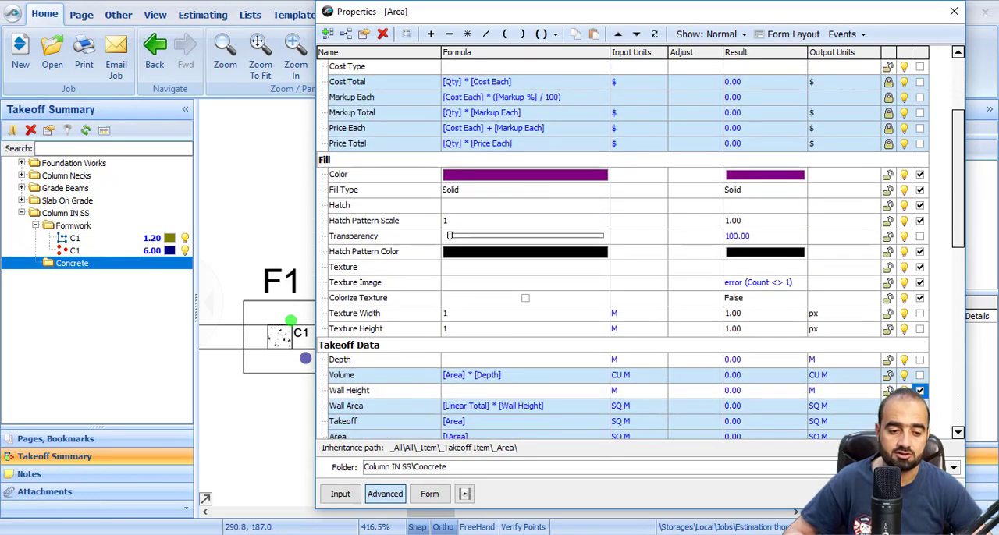
left_click(883, 494)
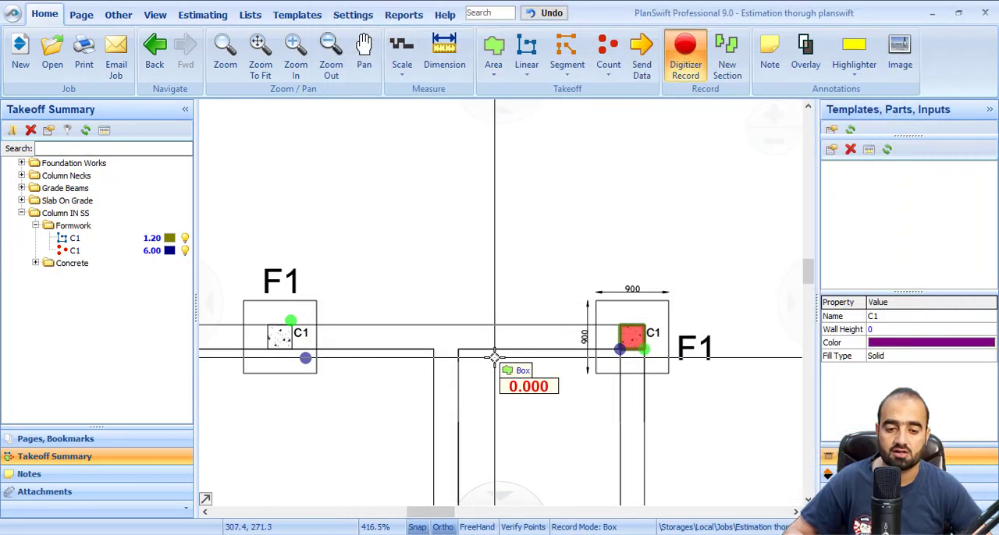
Trace the C1 column at the plan's upper-right footing as a box area from corner to corner, and stop recording
left_click(36, 264)
scroll(500, 328, "up", 4)
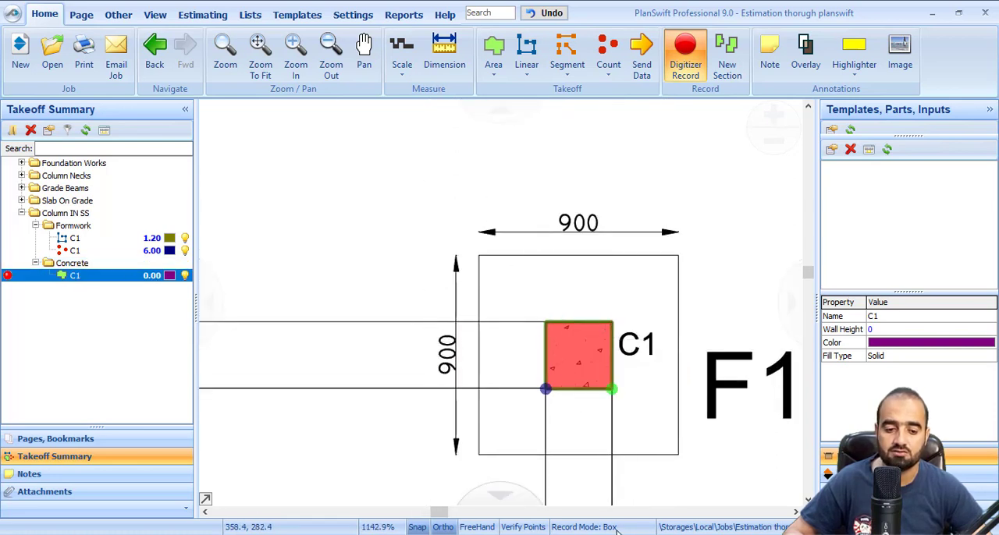
left_click(546, 322)
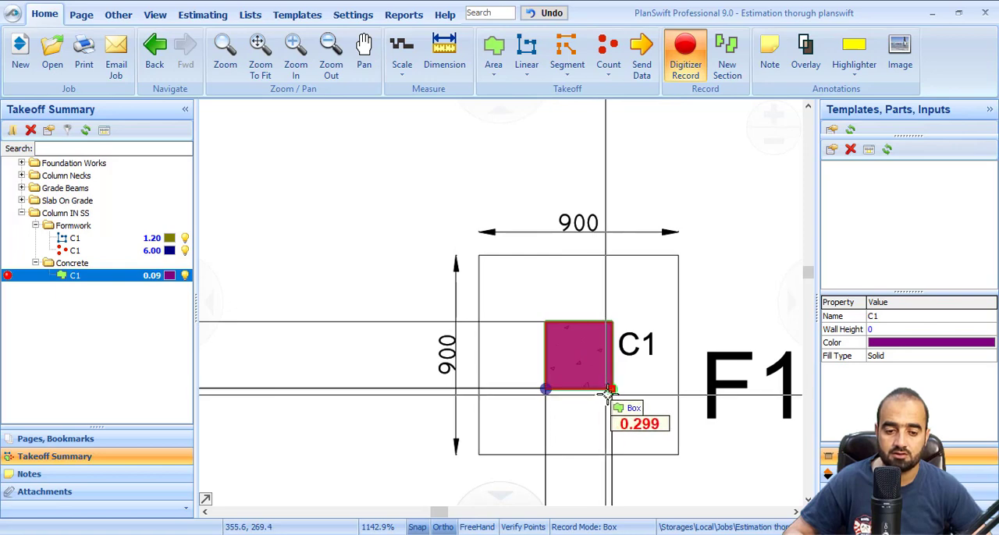
left_click(612, 389)
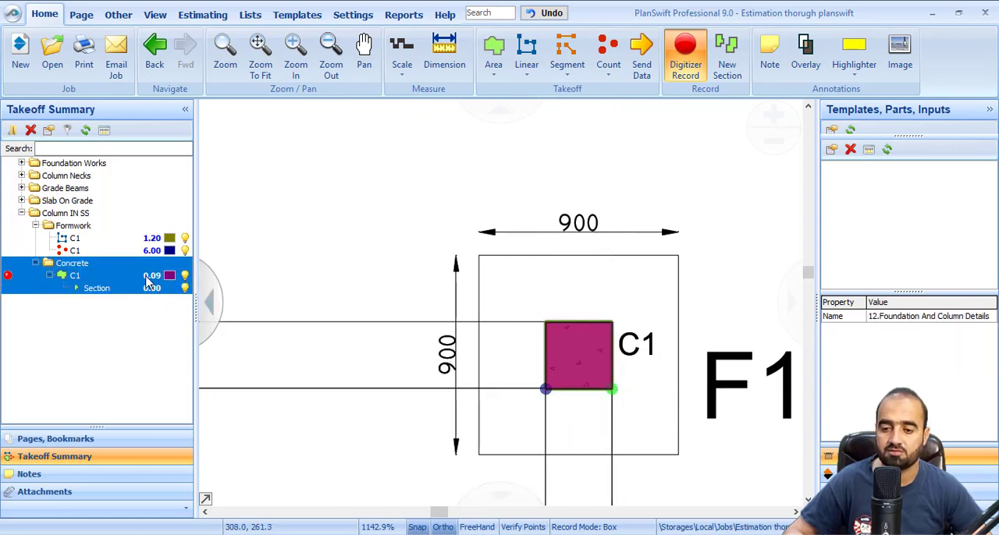
scroll(581, 378, "down", 3)
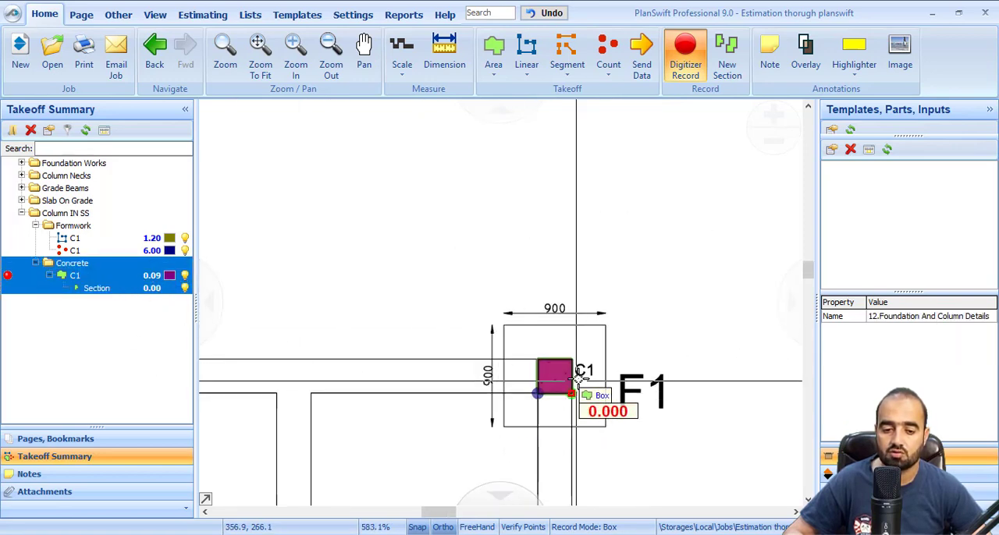
scroll(581, 378, "down", 3)
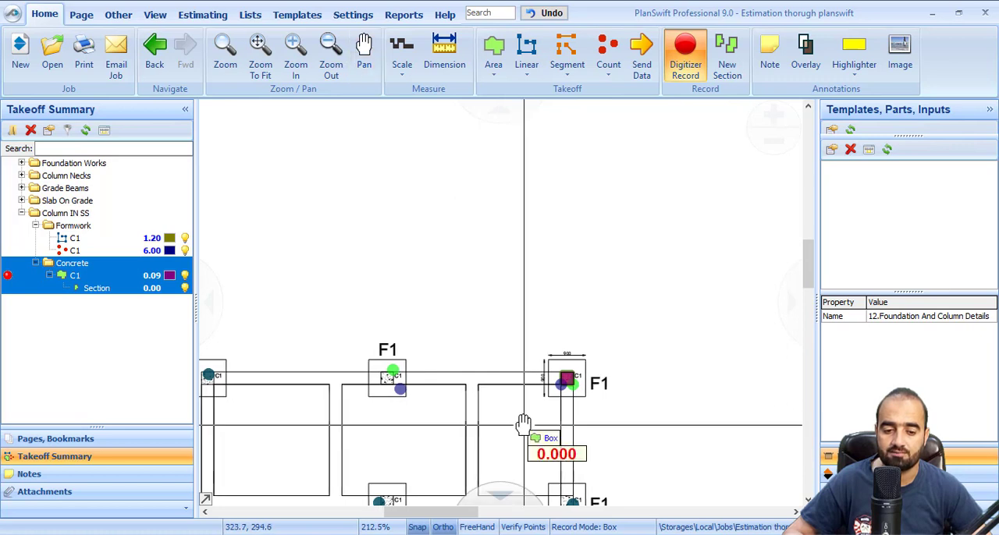
right_click(410, 420)
left_click(434, 448)
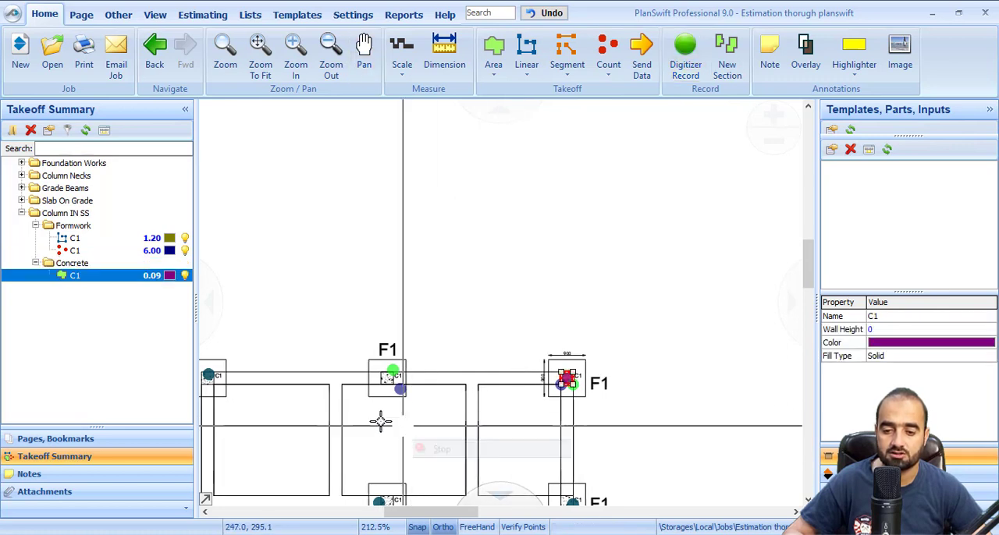
Set the Wall Height of the C1 concrete area takeoff to 2.7
double_click(122, 279)
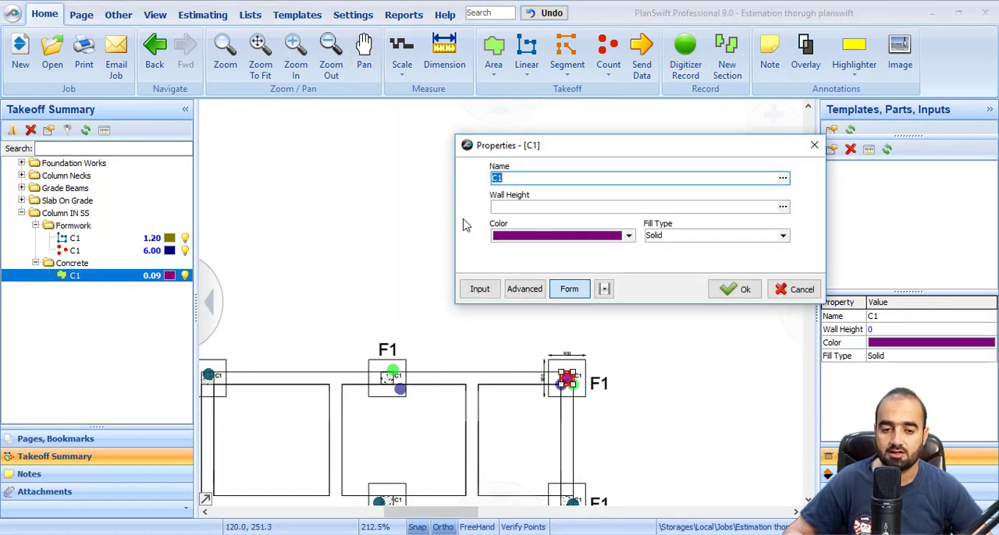
left_click(502, 207)
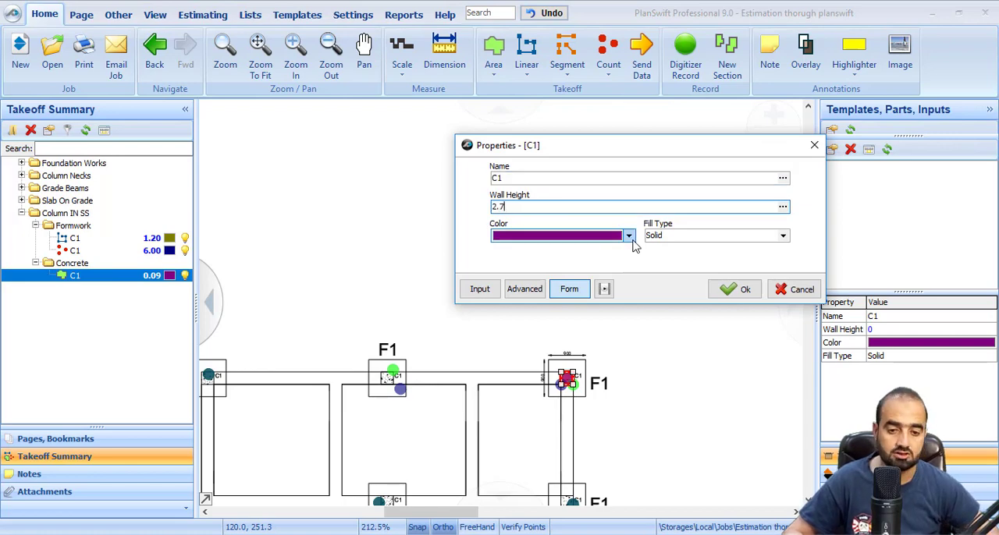
left_click(736, 289)
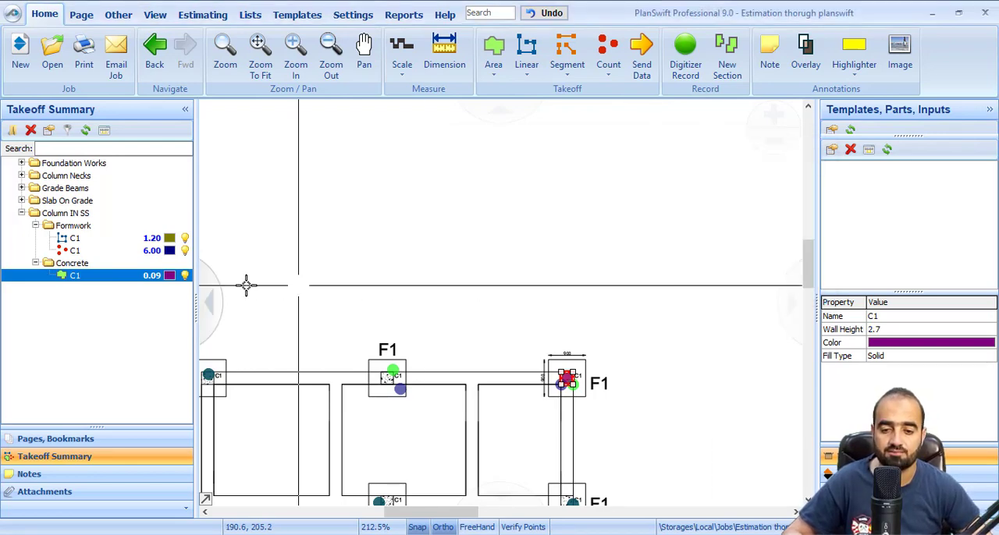
Create a count takeoff named C1 with circle markers in the Column IN SS\Concrete folder
scroll(548, 368, "up", 2)
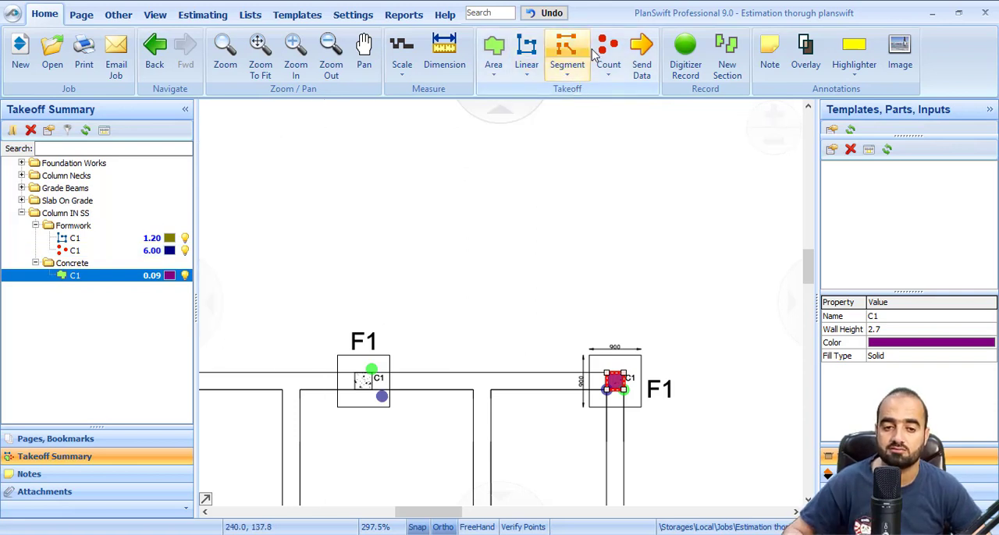
left_click(617, 51)
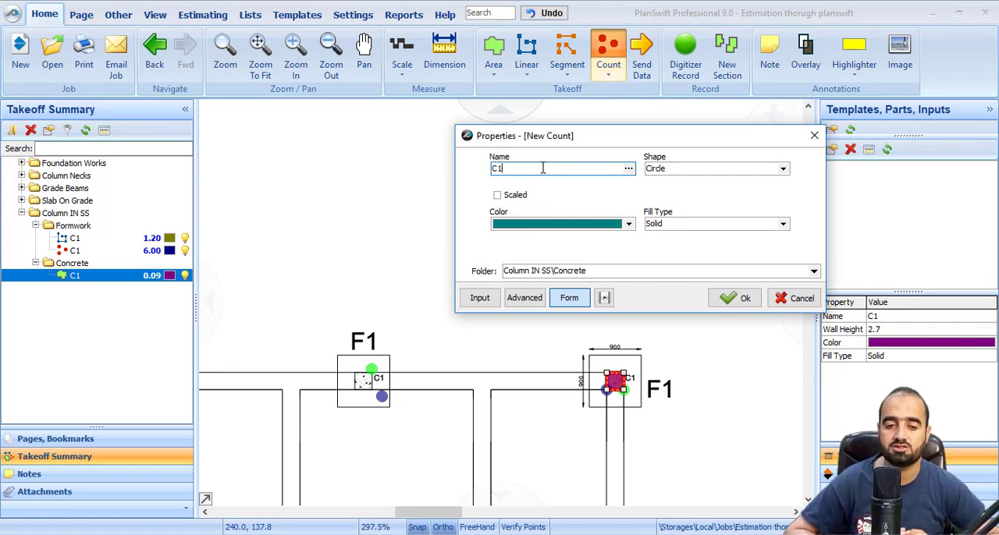
left_click(814, 271)
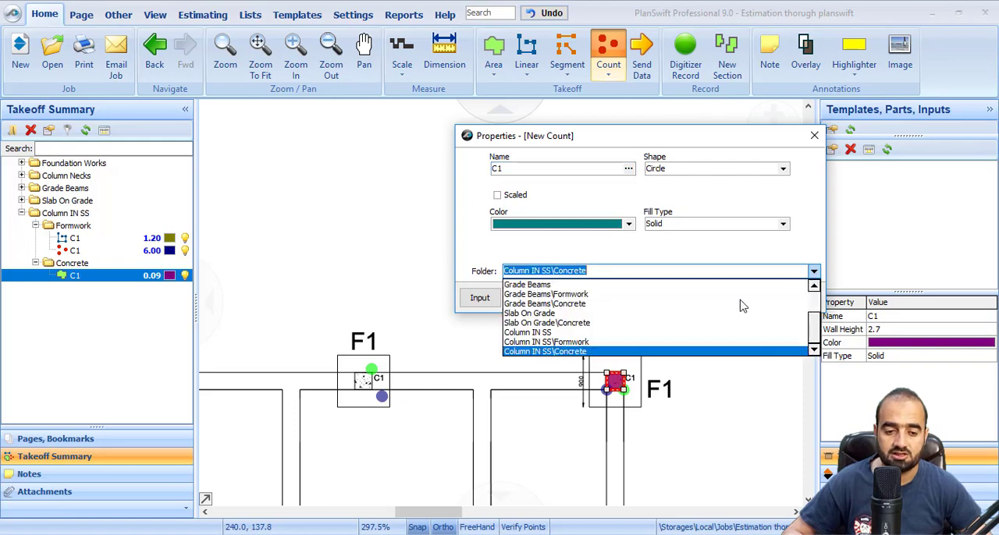
left_click(553, 352)
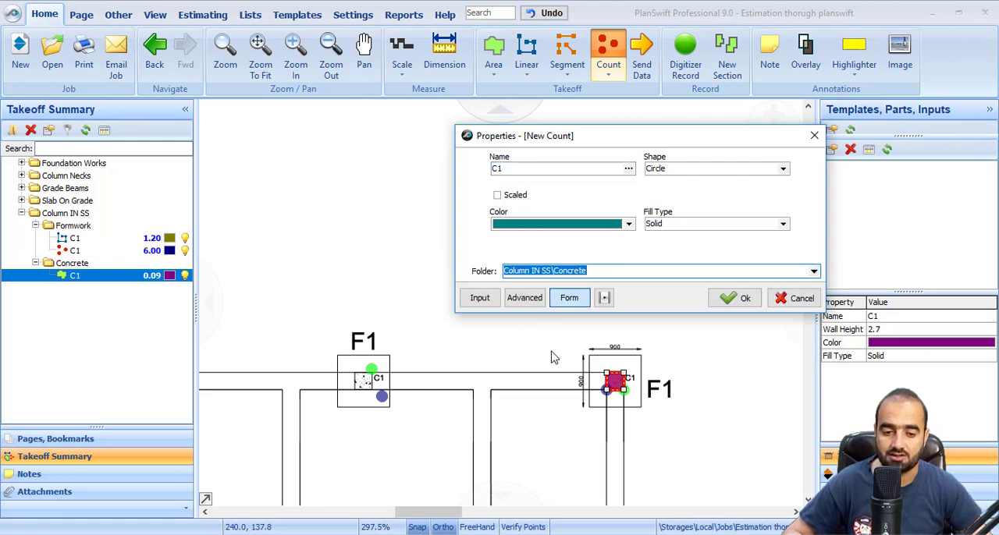
left_click(733, 304)
Place a concrete count marker at each of the six C1 columns on the foundation plan and stop recording
scroll(573, 383, "up", 5)
scroll(716, 335, "down", 6)
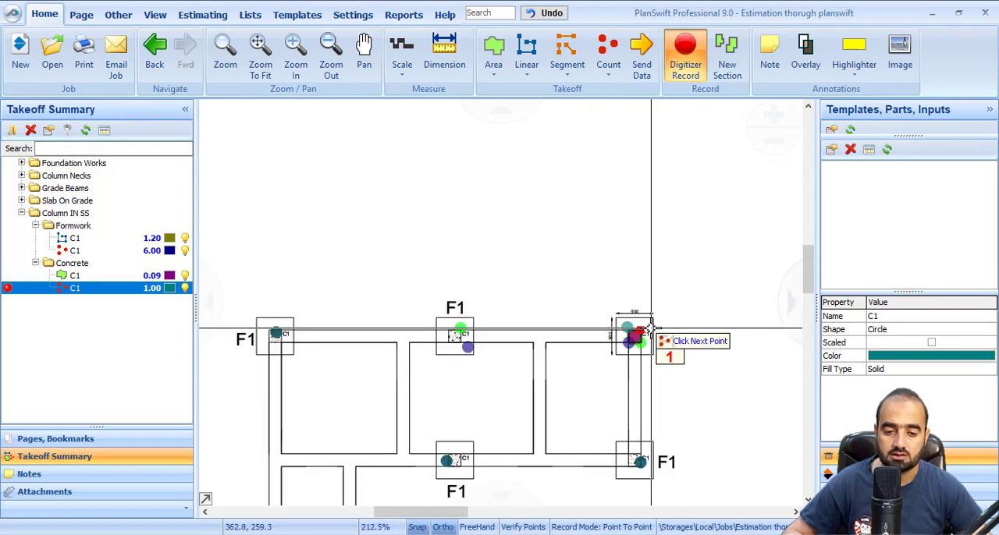
left_click(444, 347)
scroll(447, 353, "down", 3)
scroll(361, 355, "up", 3)
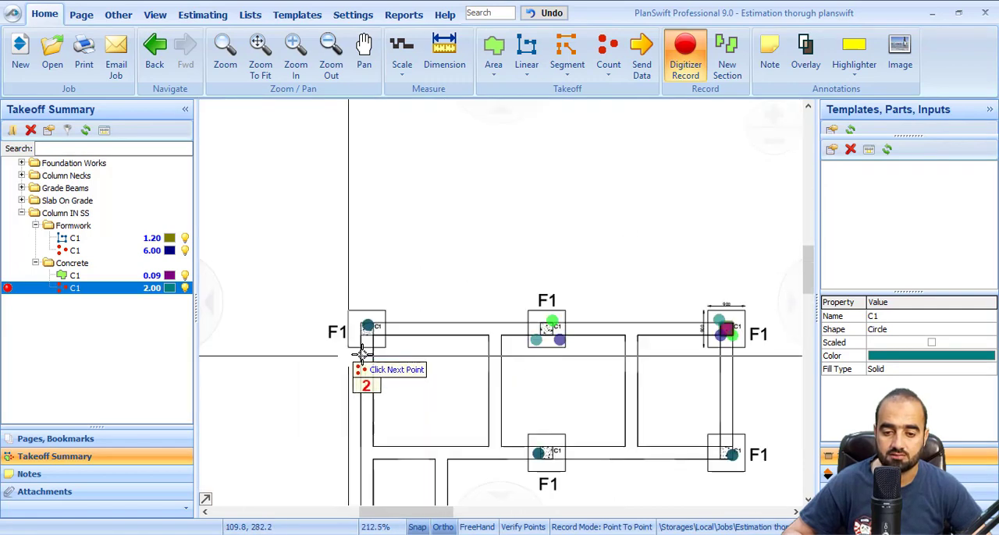
left_click(377, 345)
scroll(390, 401, "down", 3)
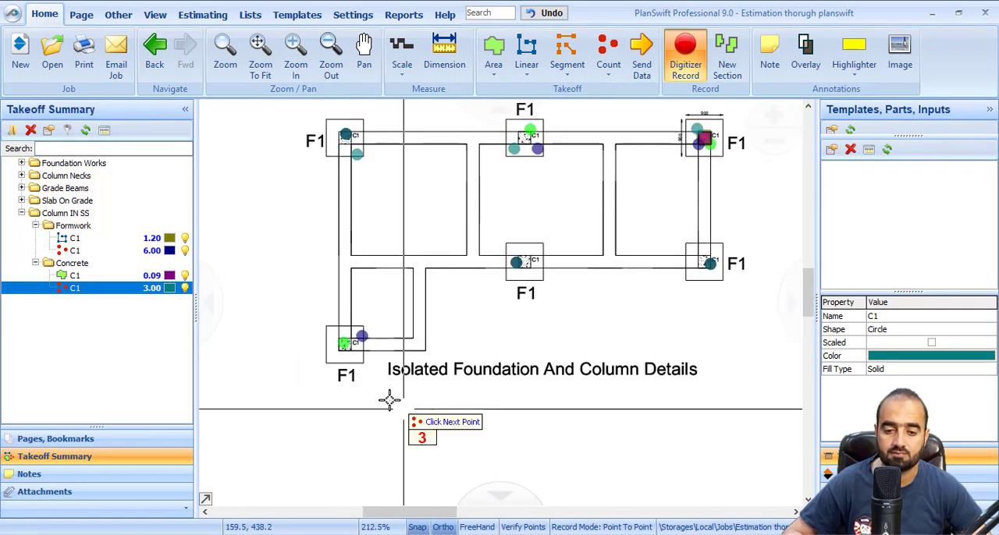
left_click(352, 362)
left_click(521, 279)
left_click(694, 254)
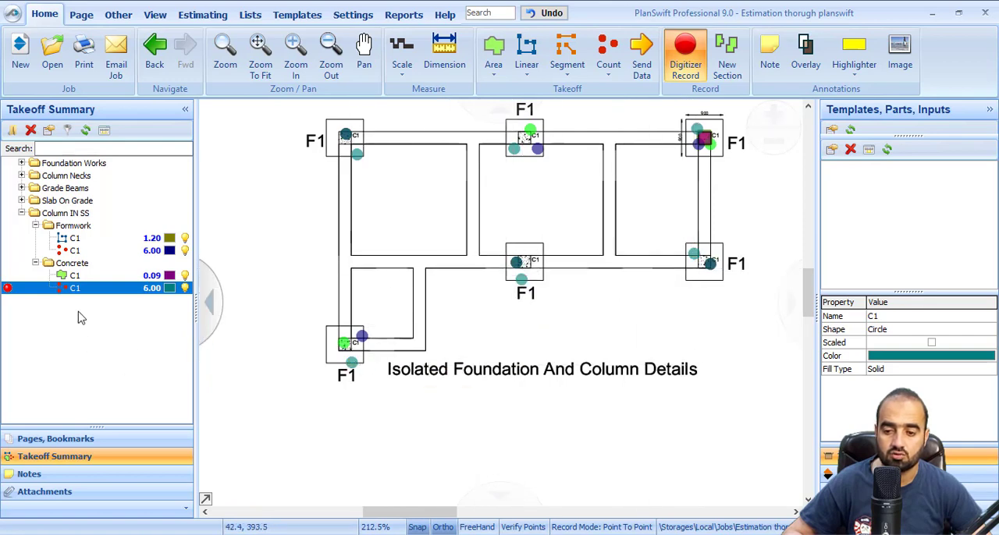
right_click(555, 321)
left_click(573, 348)
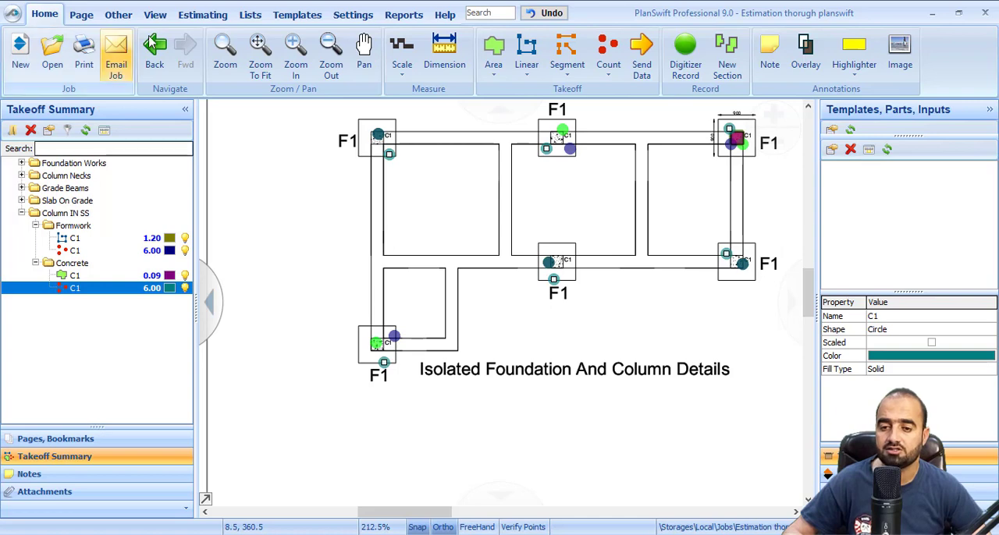
In the estimating sheet, collapse the Slab On Grade folder and expand Column IN SS to examine its Formwork takeoffs
left_click(190, 16)
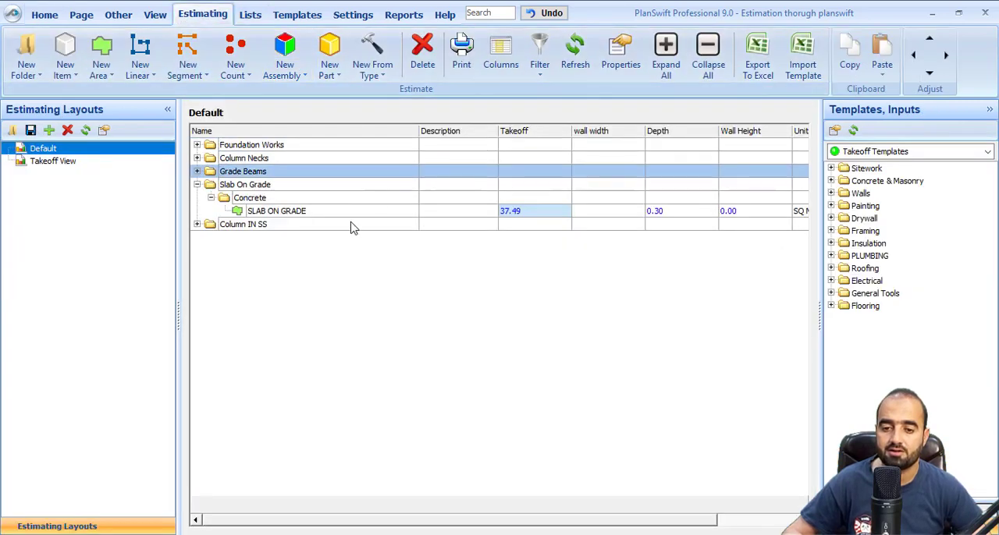
left_click(211, 199)
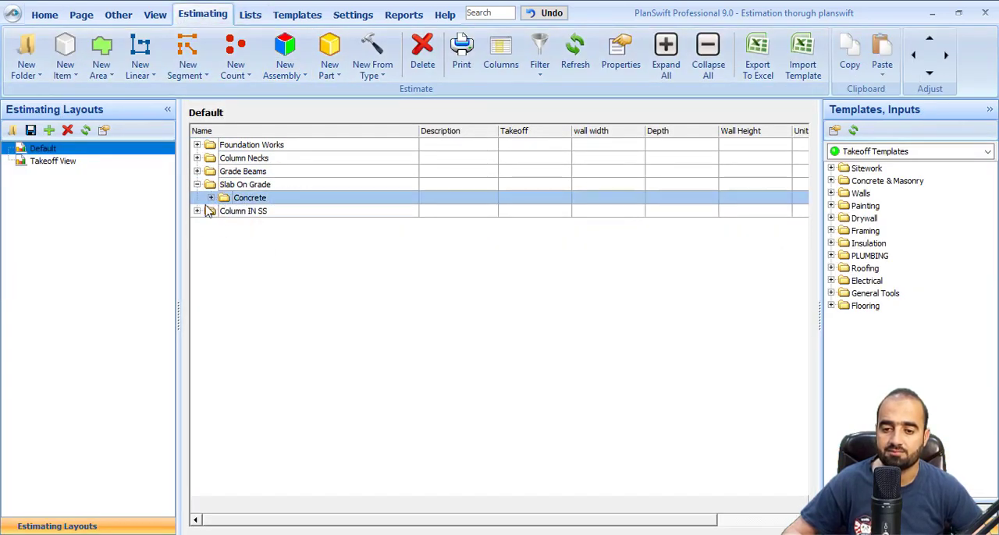
left_click(197, 185)
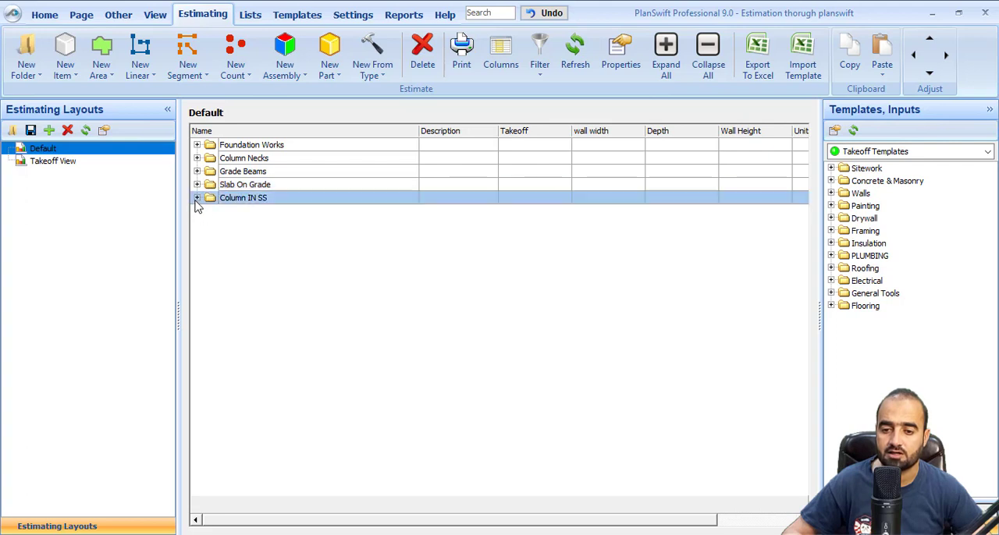
left_click(197, 198)
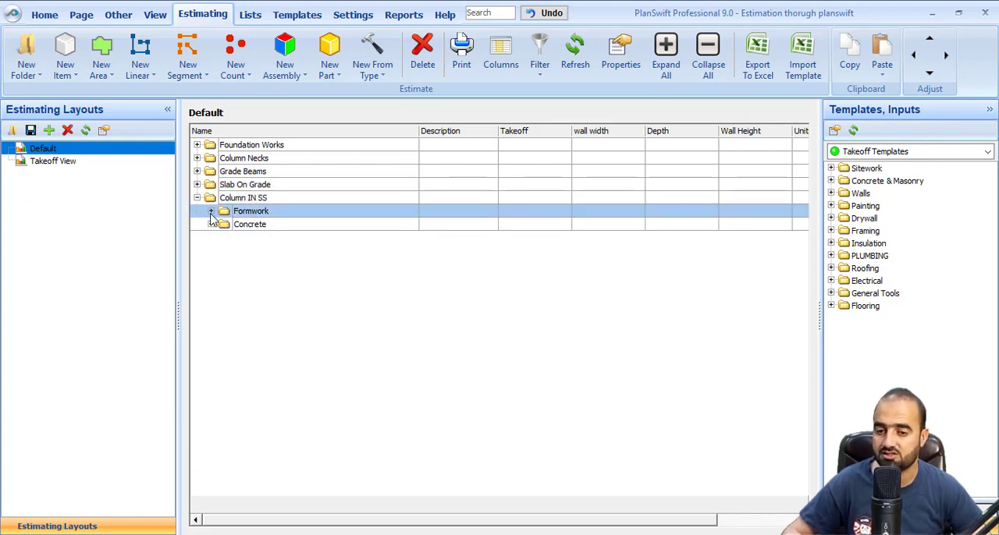
left_click(211, 212)
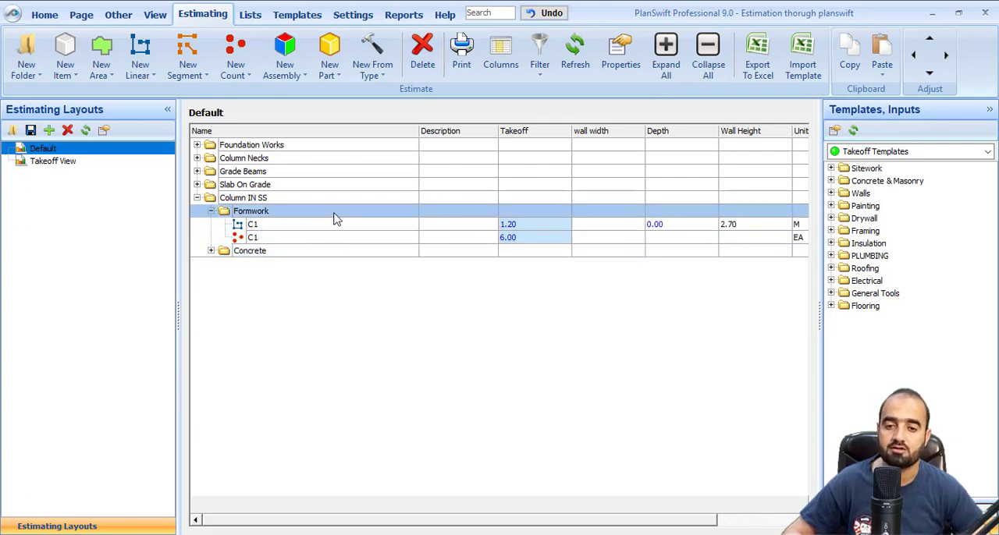
Export the estimating sheet to Excel and delete the Foundation Works, Column Necks, Grade Beams and Slab On Grade rows
left_click(768, 50)
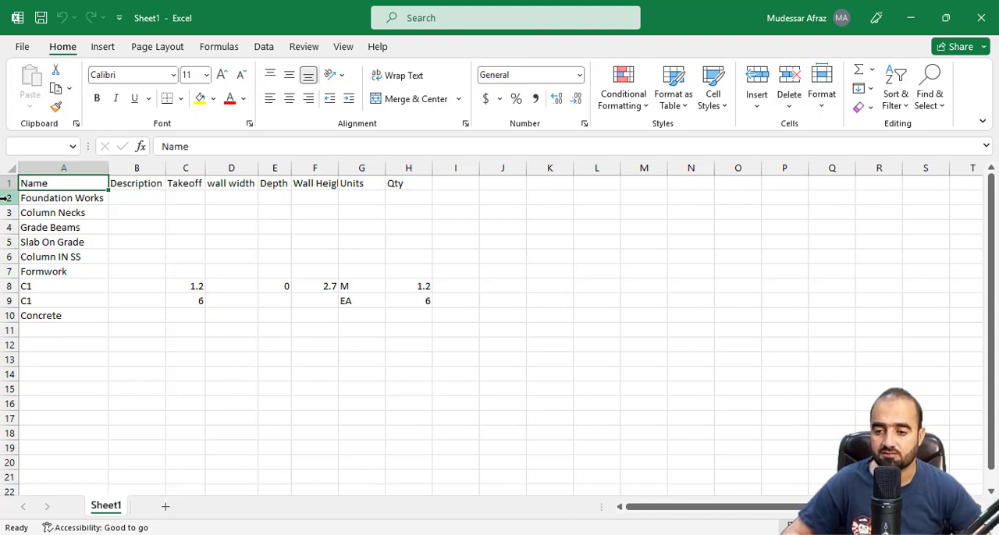
left_click_drag(5, 198, 11, 237)
right_click(13, 237)
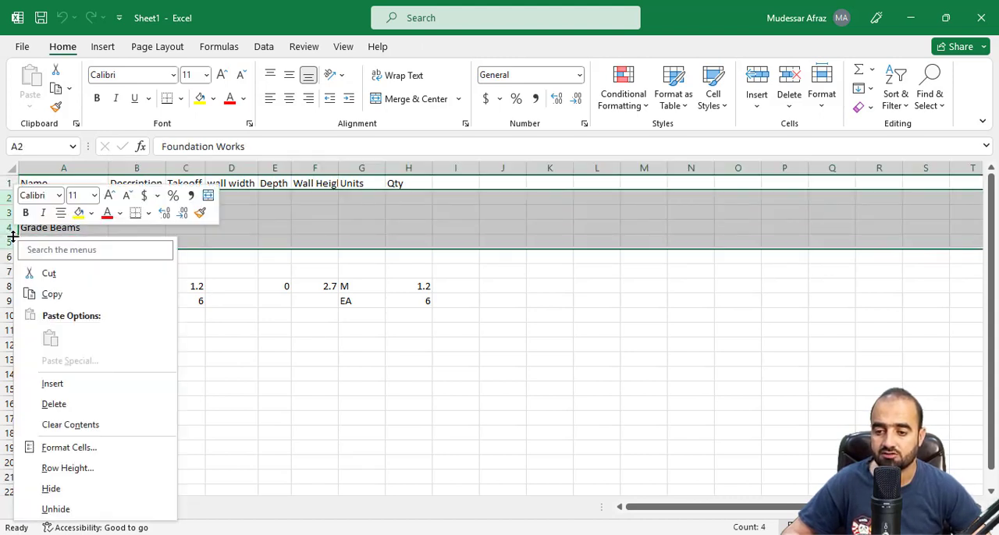
left_click(98, 405)
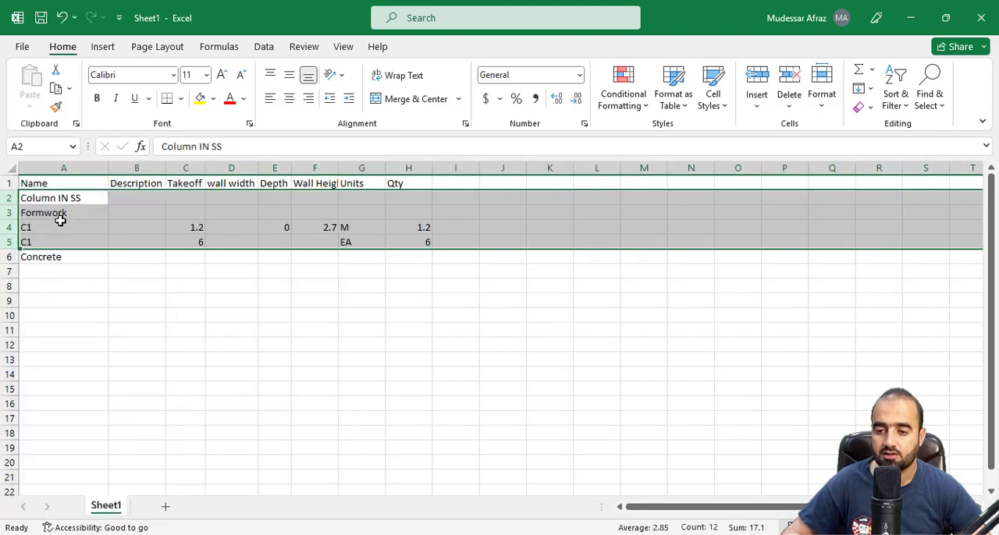
Delete the Concrete row below the C1 entries in the exported sheet
left_click(58, 216)
left_click(54, 227)
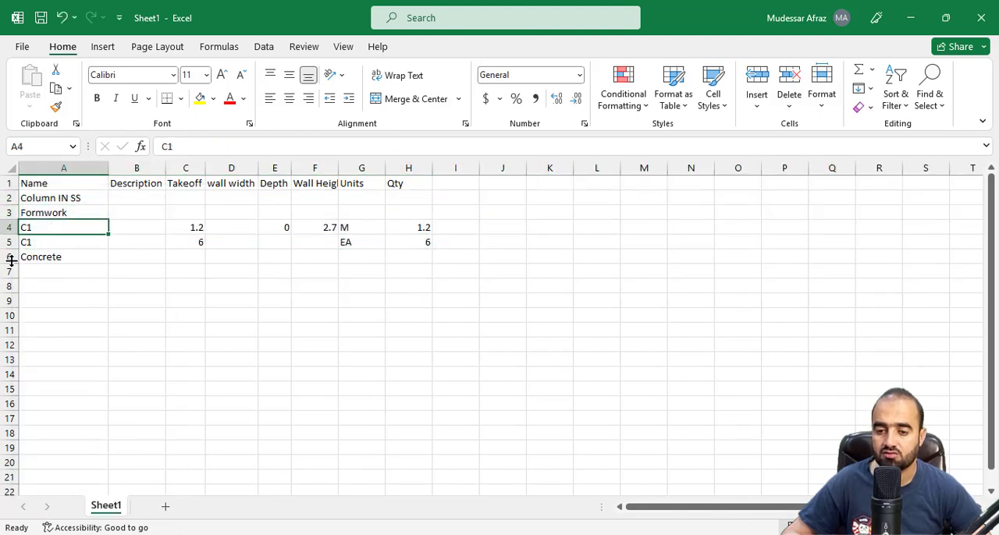
right_click(10, 262)
left_click(78, 418)
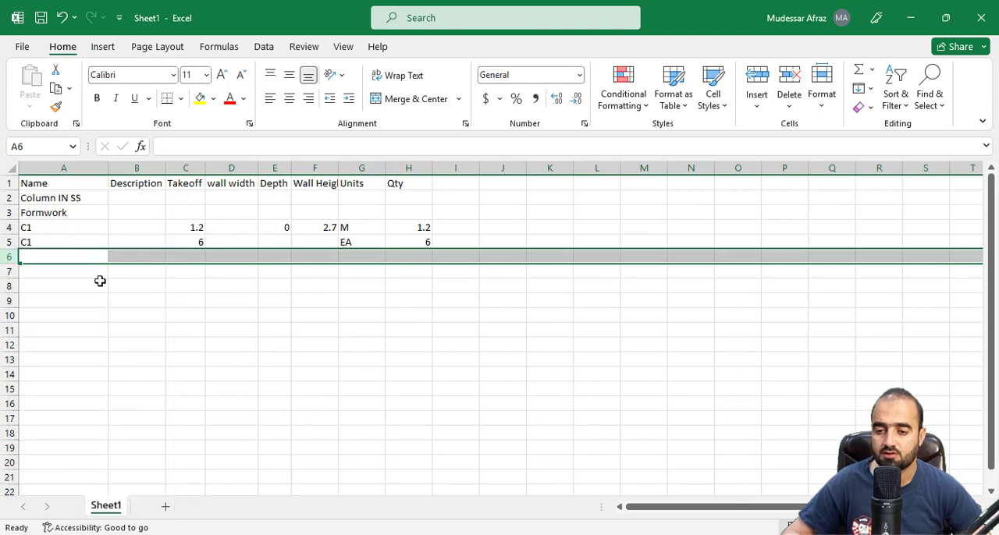
Move the item names from A2:A5 into the Description column and change the A1 header to s.no
left_click(97, 245)
left_click_drag(92, 196, 130, 258)
key("ctrl+Home")
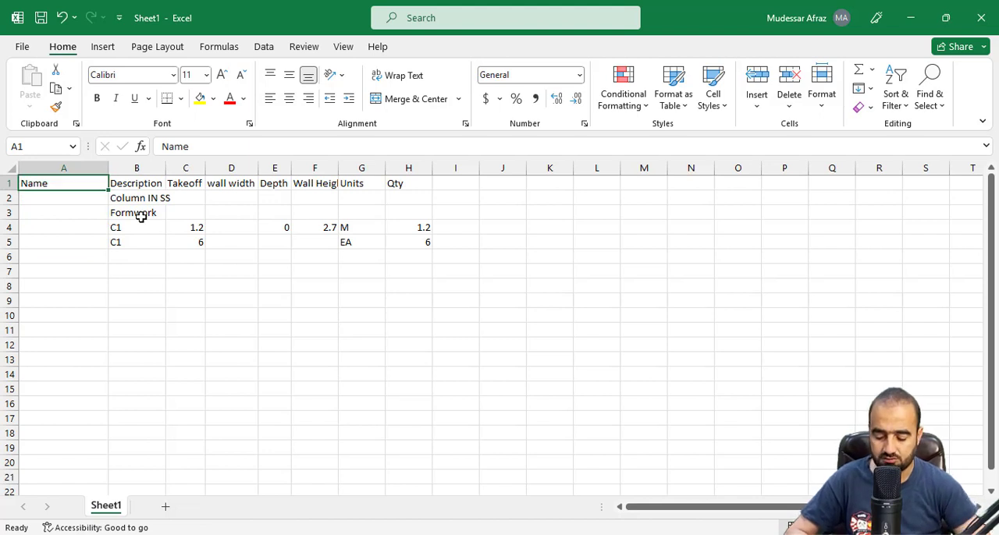
type("s.no")
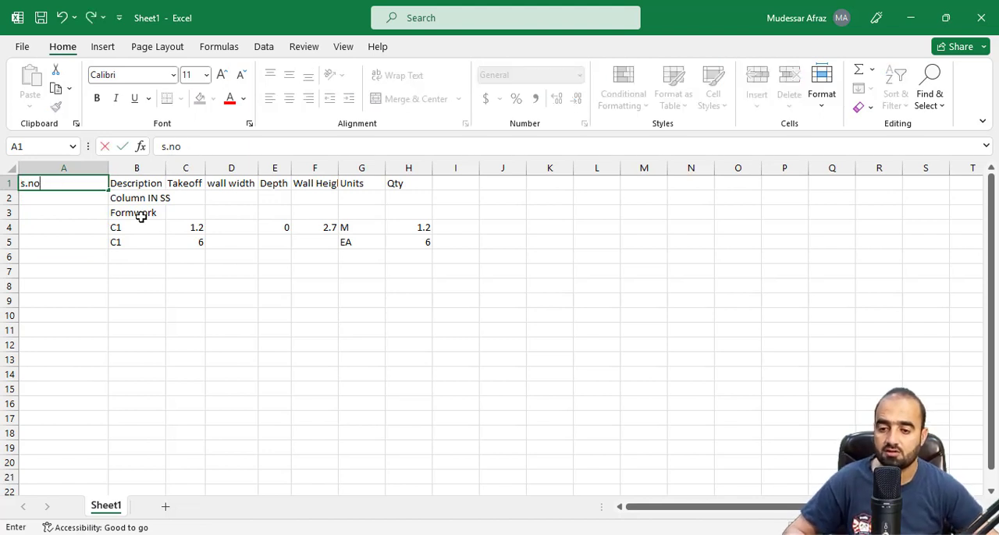
left_click(110, 314)
Fit the widths of the s.no and Description columns to their contents
double_click(109, 168)
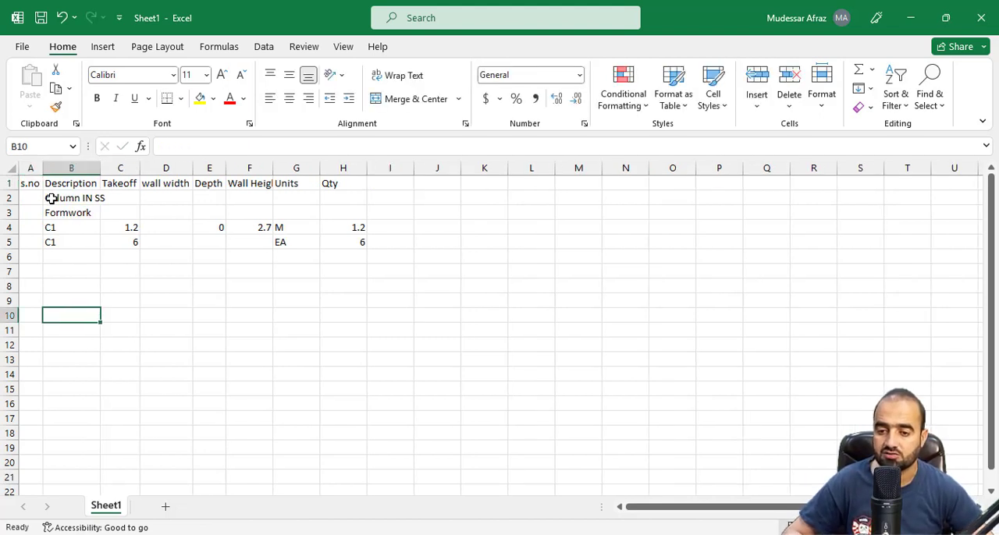
left_click(49, 196)
double_click(100, 168)
Insert a new column before Takeoff and give it the header Nos
left_click(128, 168)
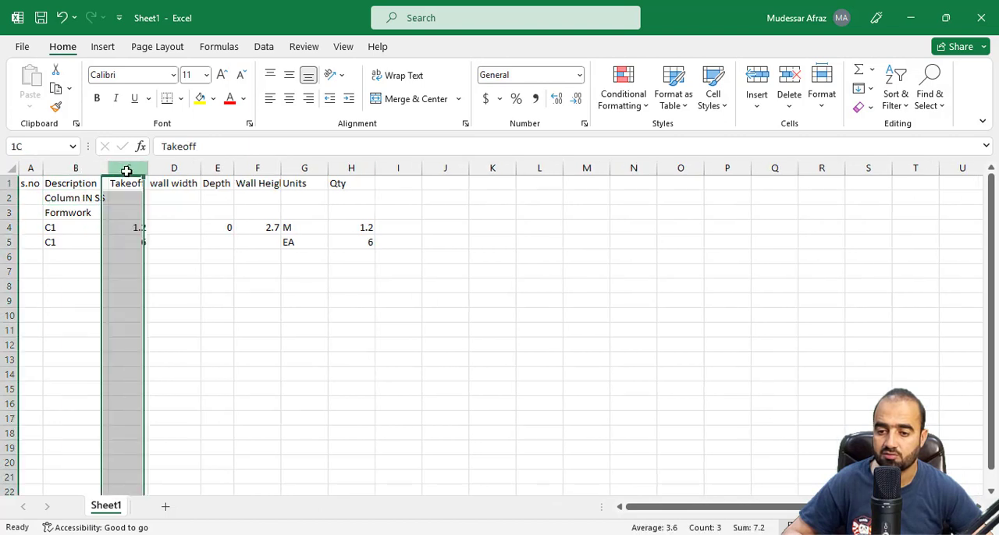
right_click(128, 170)
left_click(166, 320)
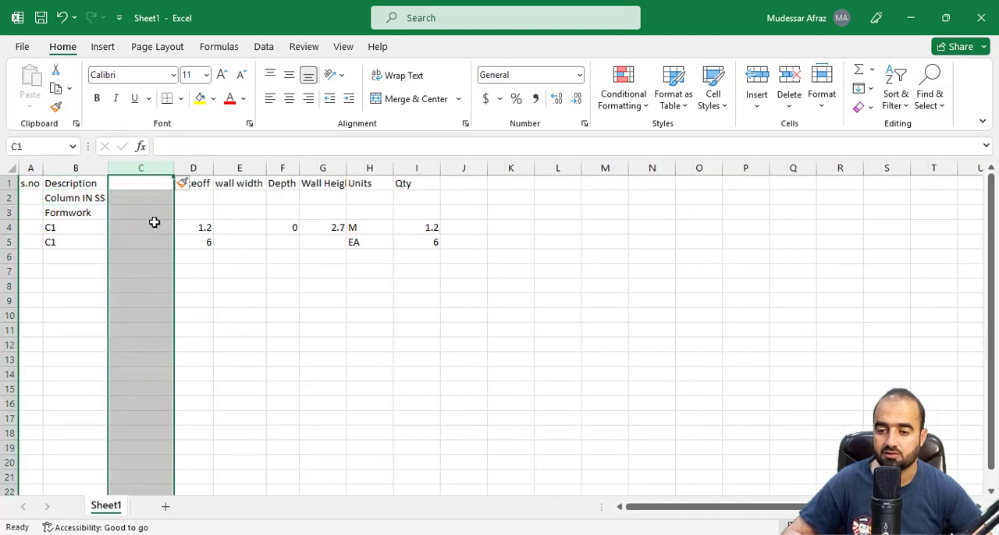
left_click(144, 183)
type("Nos")
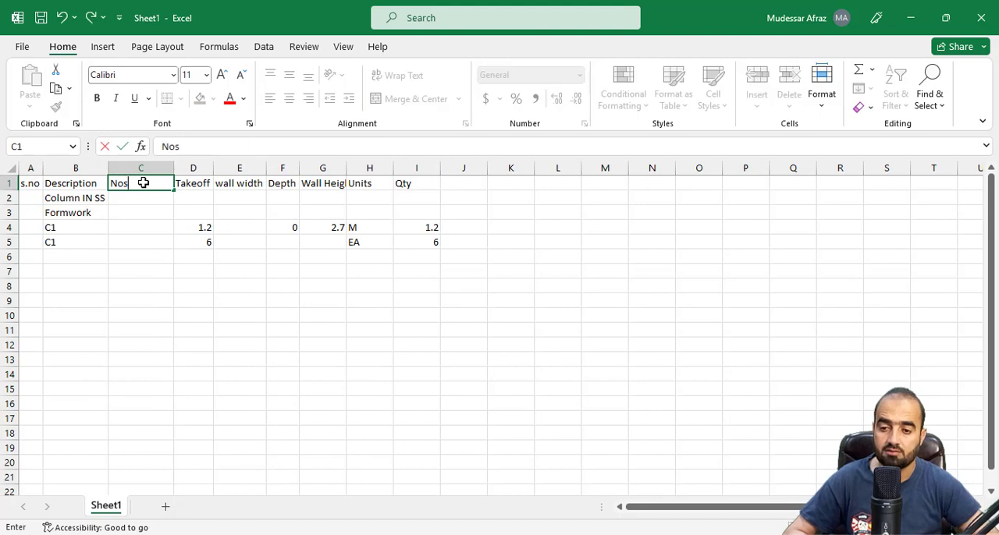
left_click(145, 251)
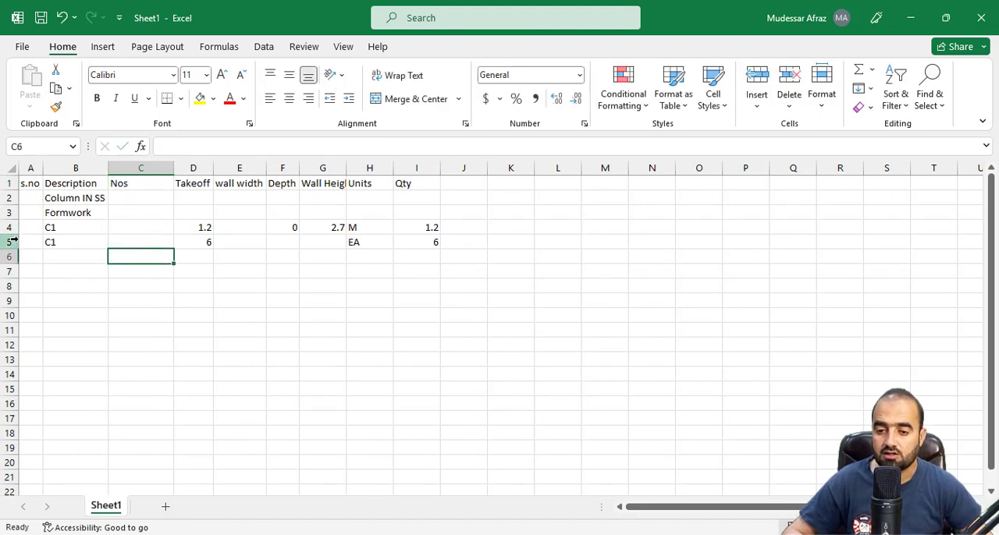
left_click(11, 242)
right_click(11, 242)
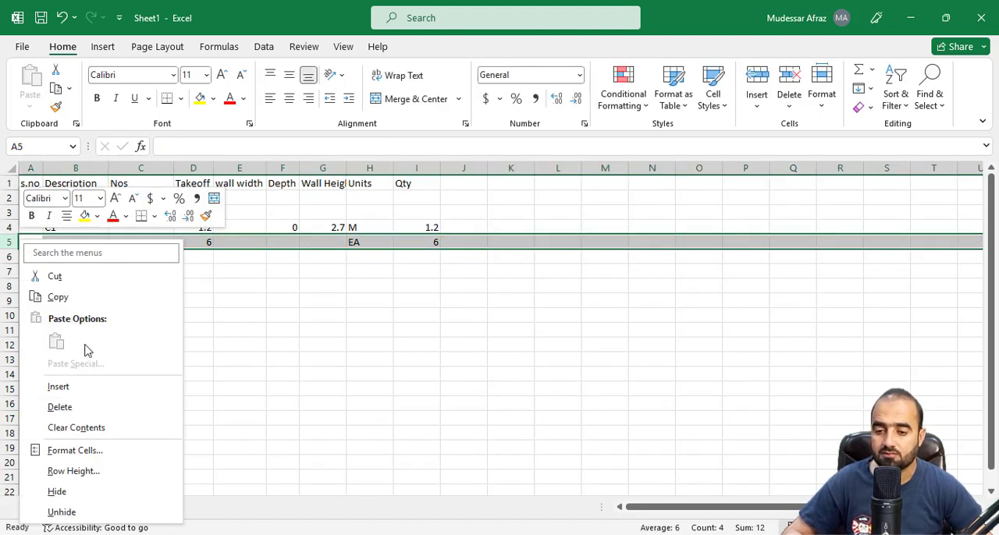
key("Escape")
left_click(170, 300)
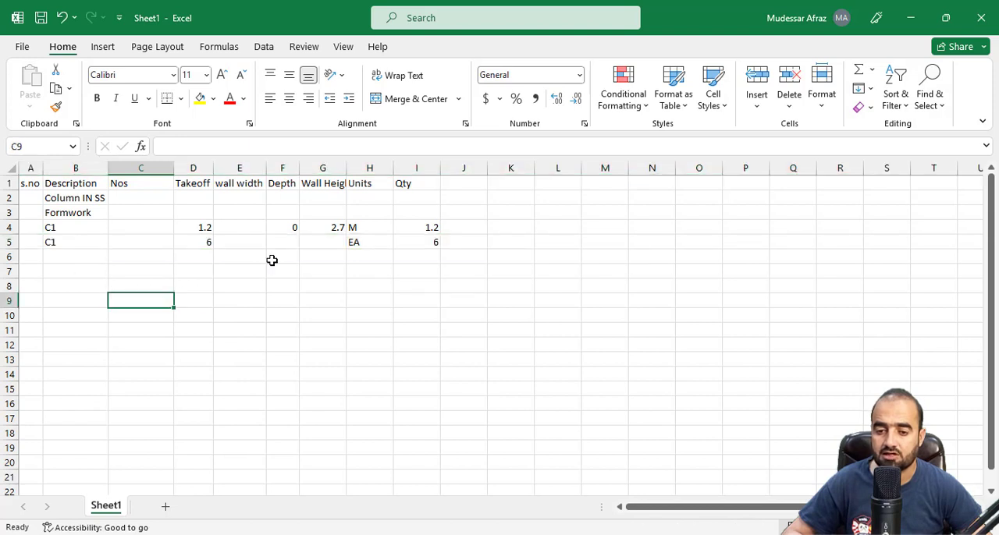
Enter 6 in the Nos column for the first C1 row
left_click(211, 244)
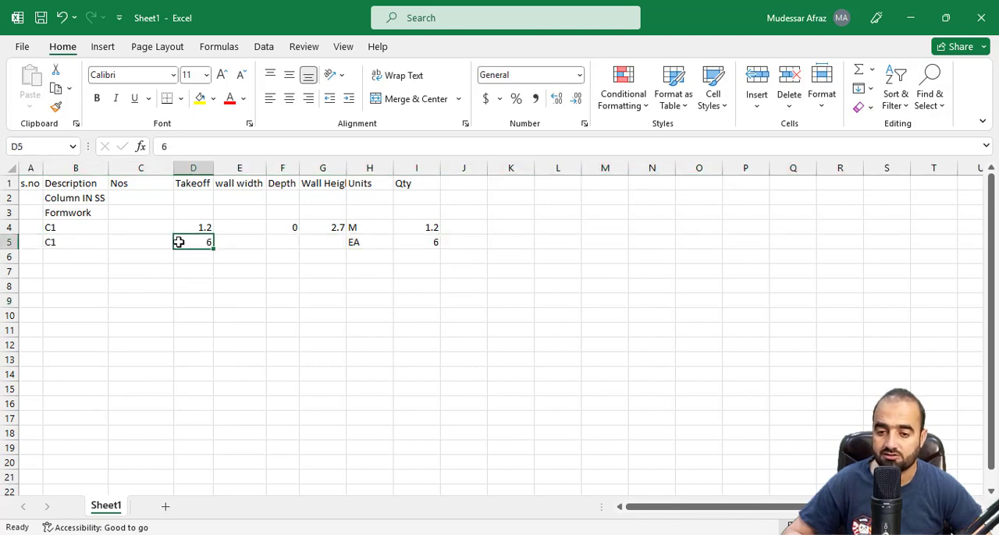
left_click(152, 230)
type("6")
left_click(183, 268)
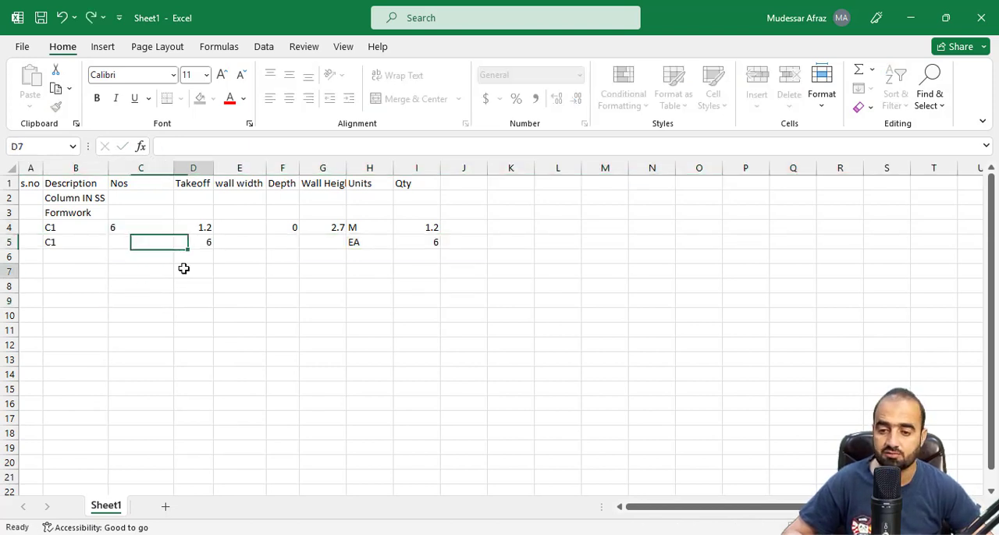
Delete the second C1 row, which holds the EA count
right_click(8, 242)
left_click(70, 415)
left_click(104, 315)
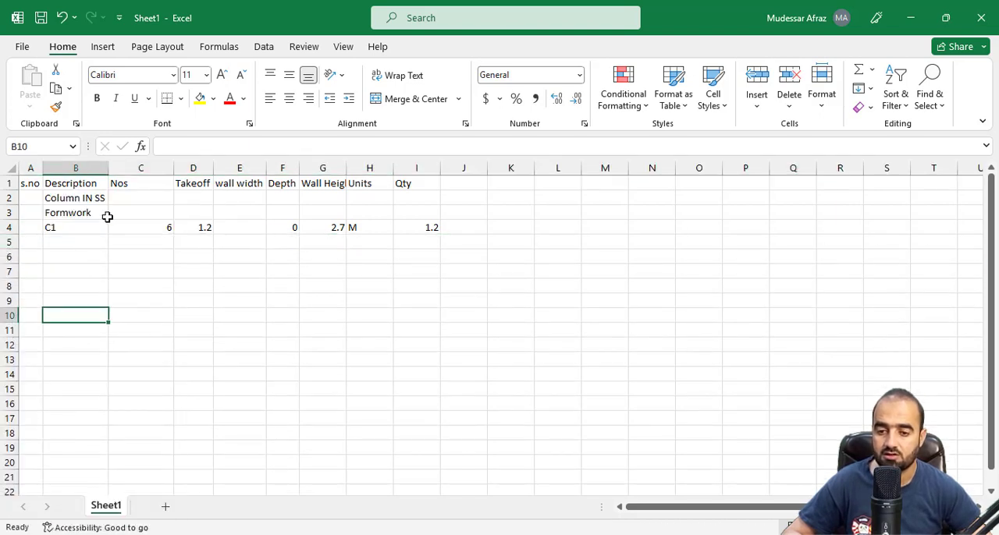
Delete the wall width and Depth columns from the formwork table
left_click(143, 224)
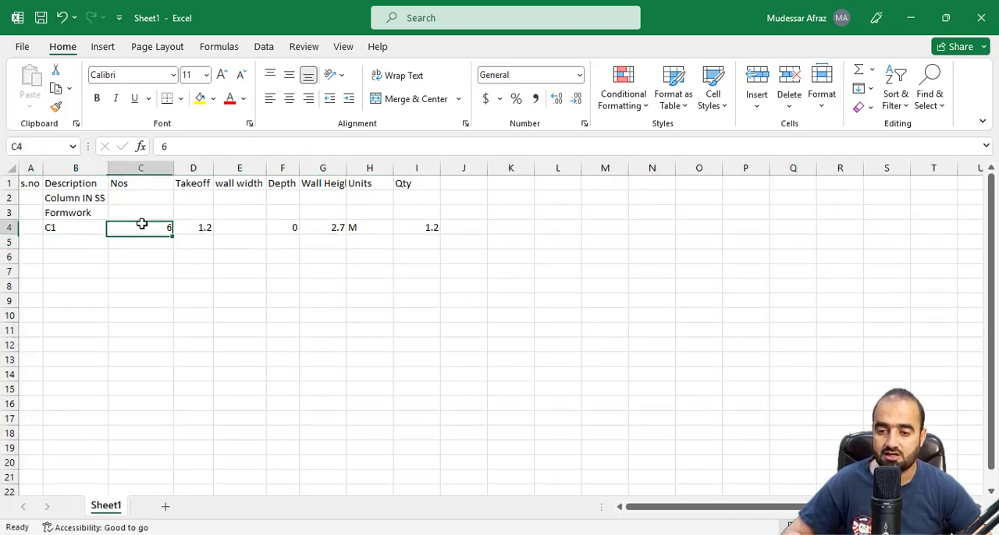
left_click(200, 229)
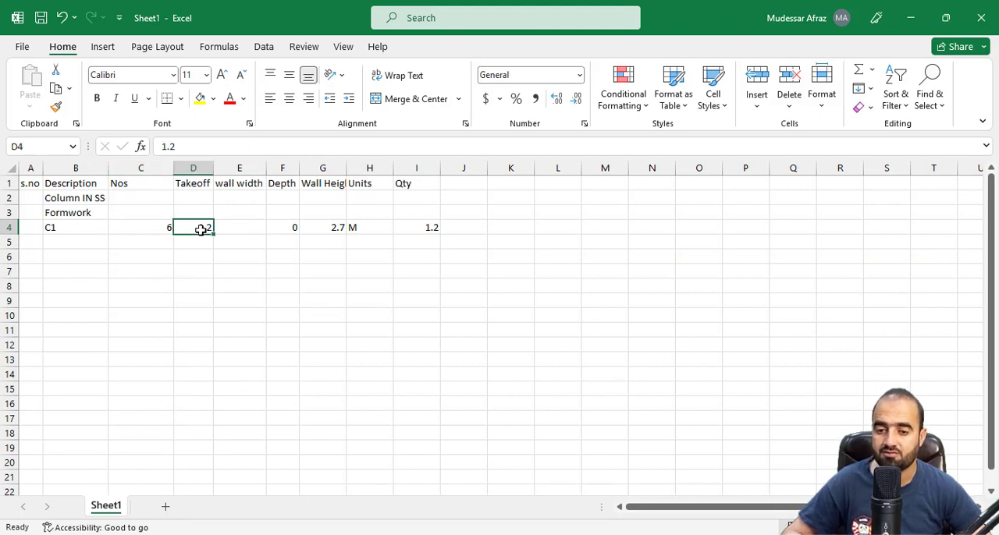
right_click(240, 169)
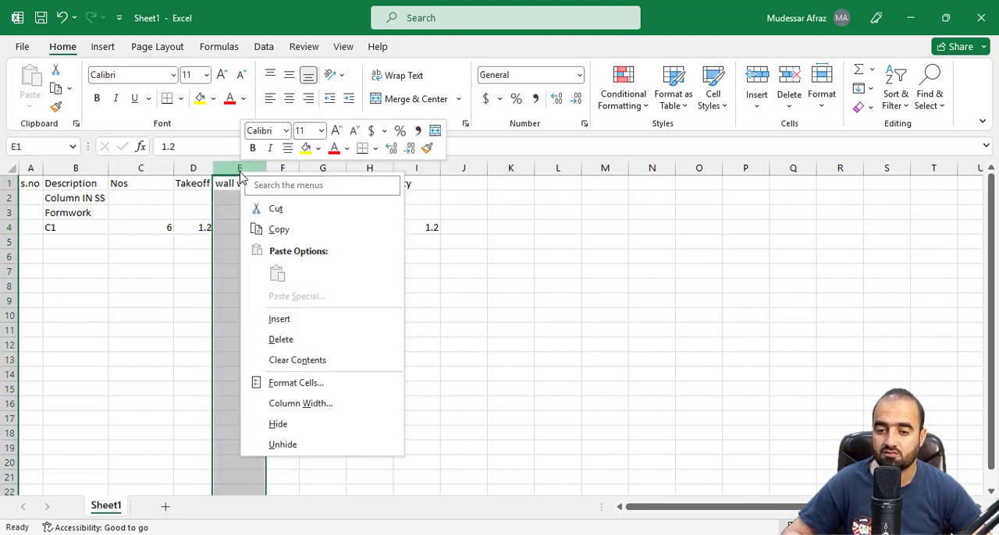
left_click(279, 341)
right_click(234, 169)
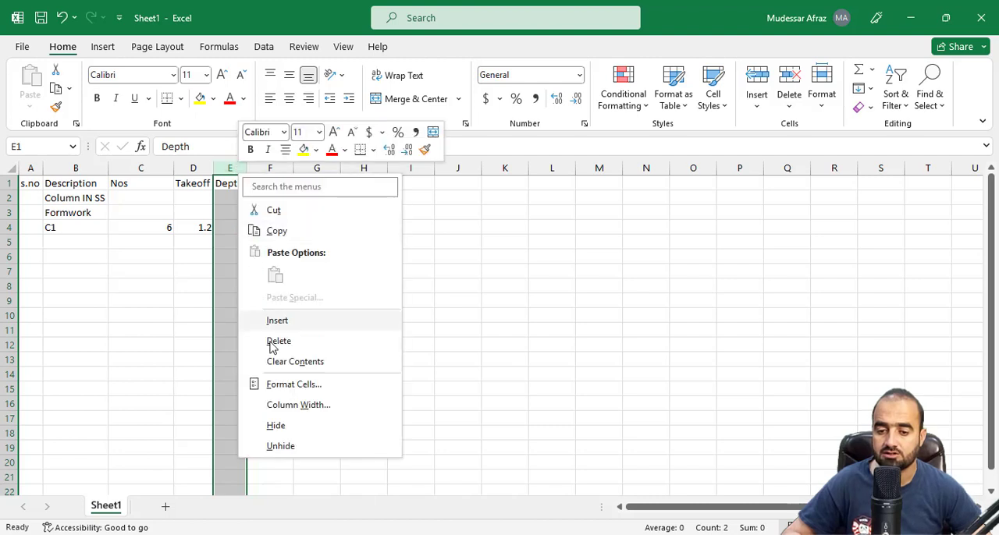
left_click(277, 341)
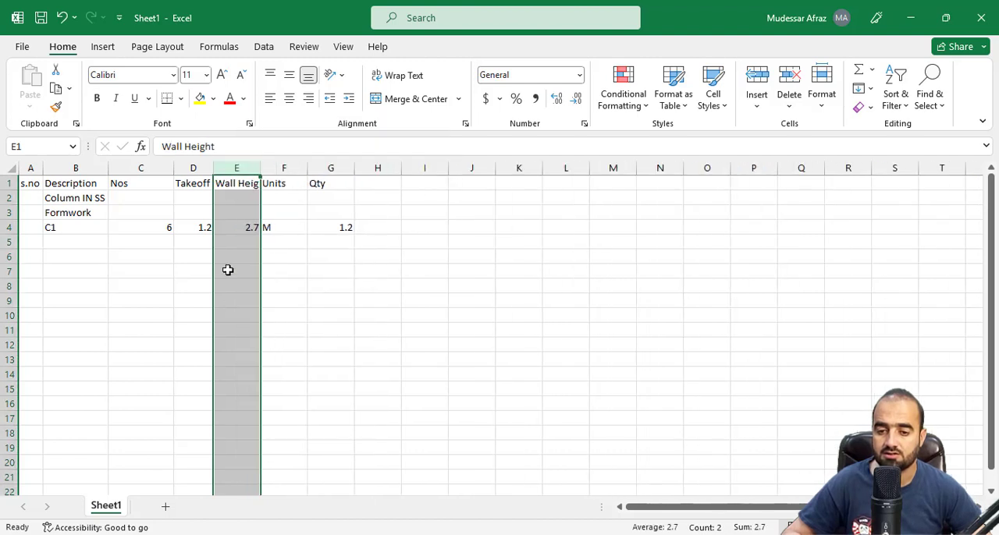
Shorten the Wall Height header to Height and delete the Units column
double_click(238, 188)
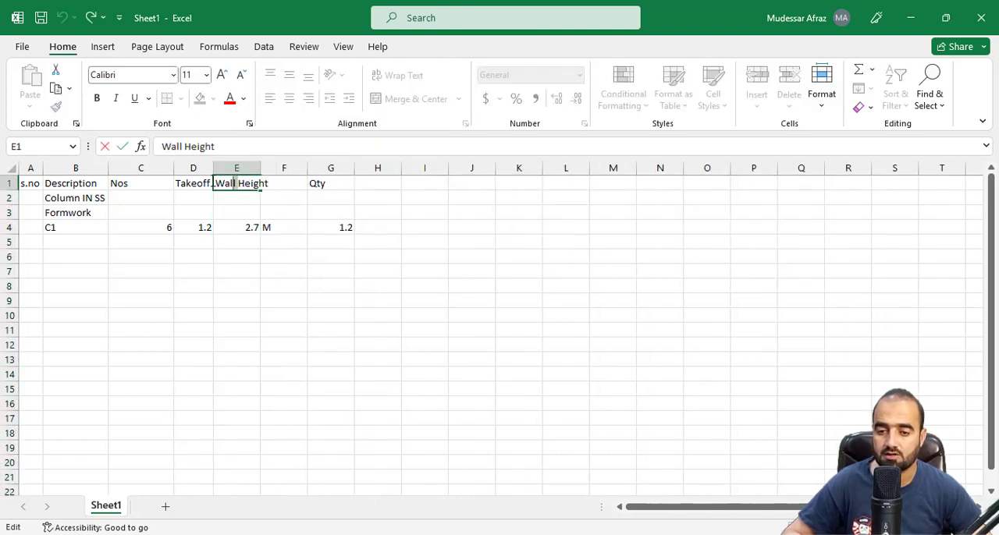
double_click(226, 184)
key("BackSpace")
left_click(245, 272)
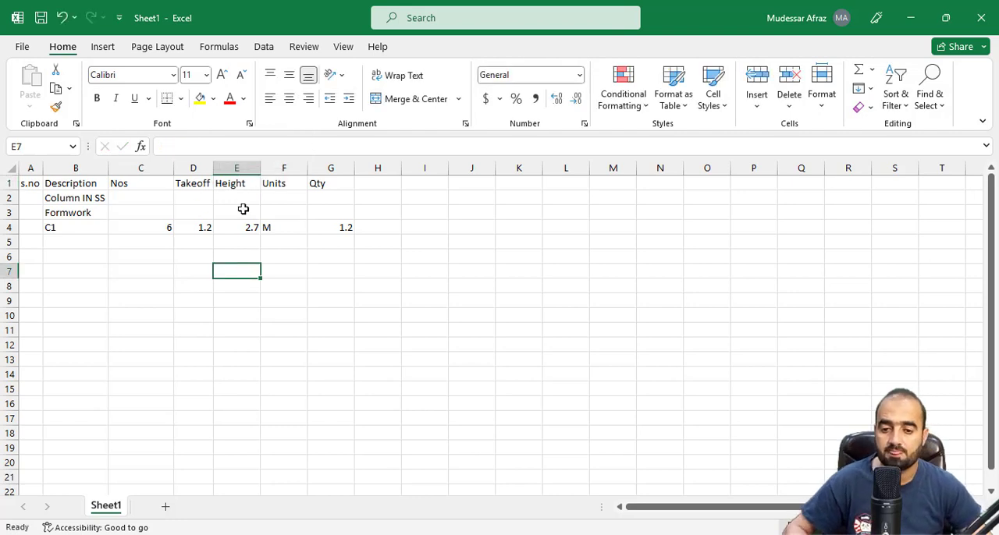
right_click(279, 168)
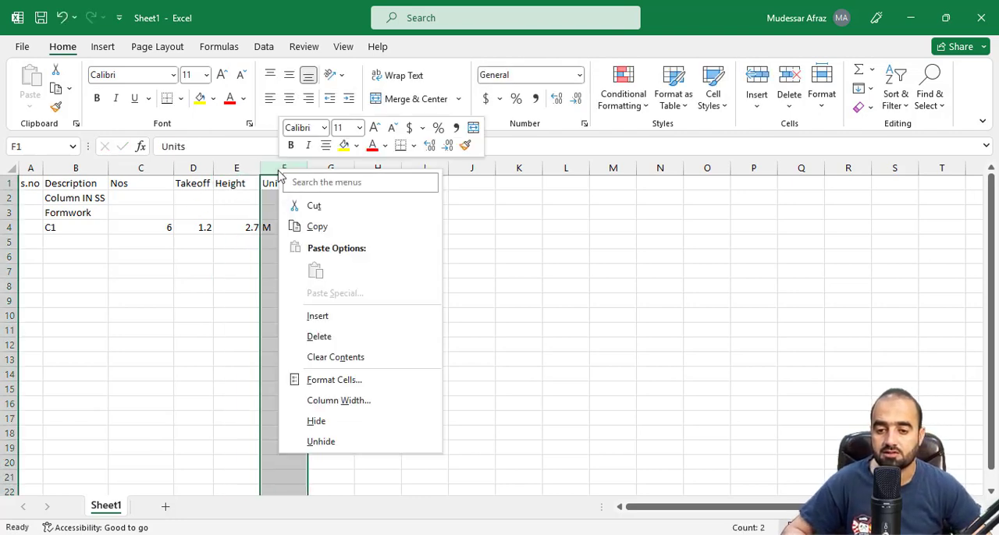
left_click(342, 346)
Calculate the C1 quantity in F4 as Nos times Takeoff times Height with the formula =C4*D4*E4
left_click(286, 226)
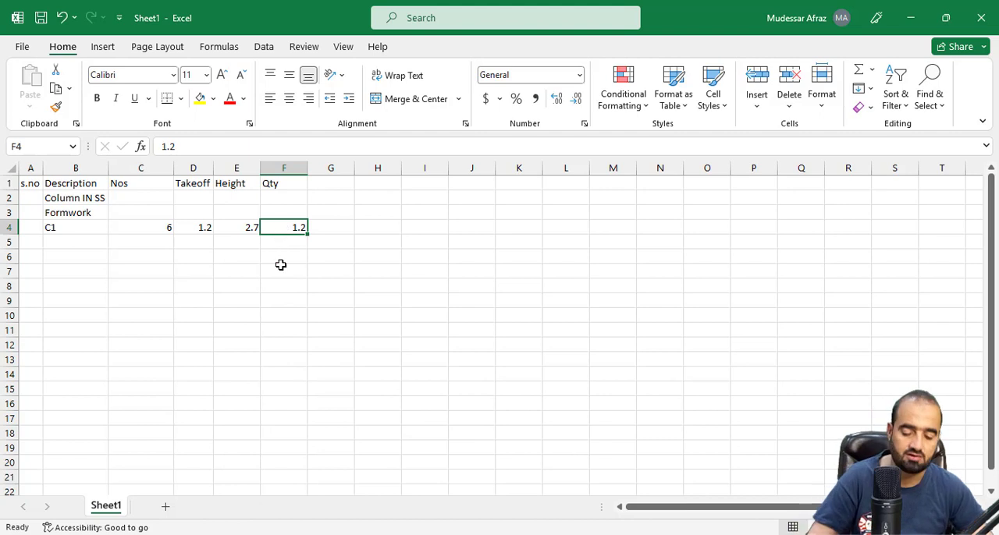
type("=")
left_click(154, 227)
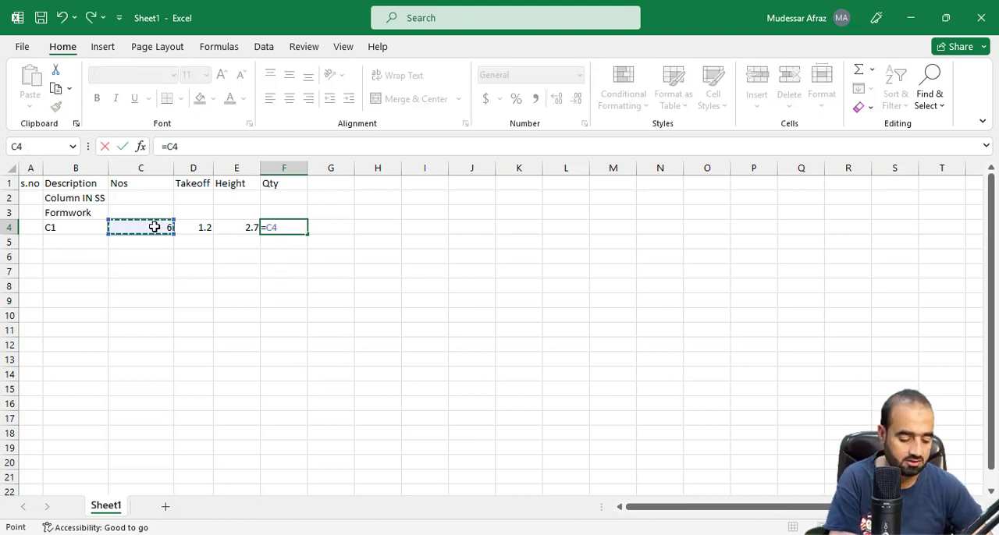
type("*")
left_click(194, 228)
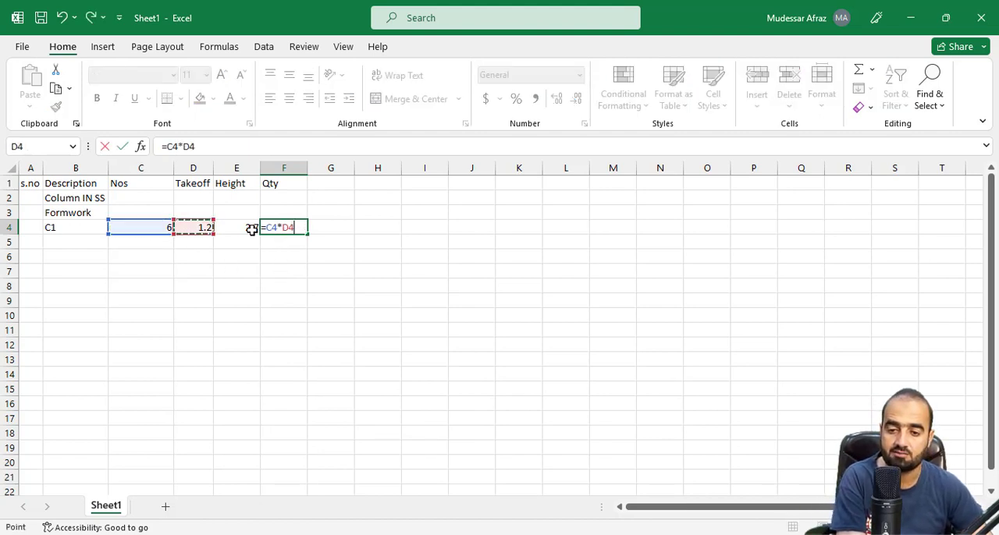
type("*")
left_click(245, 227)
key("Return")
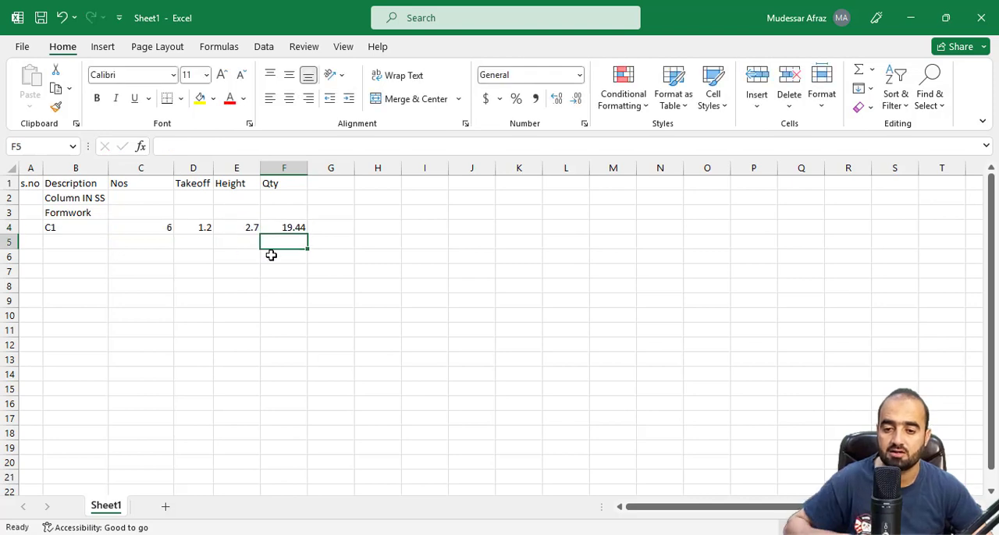
Apply outline and inside borders to the table range A1:F13
left_click_drag(32, 182, 289, 360)
right_click(258, 299)
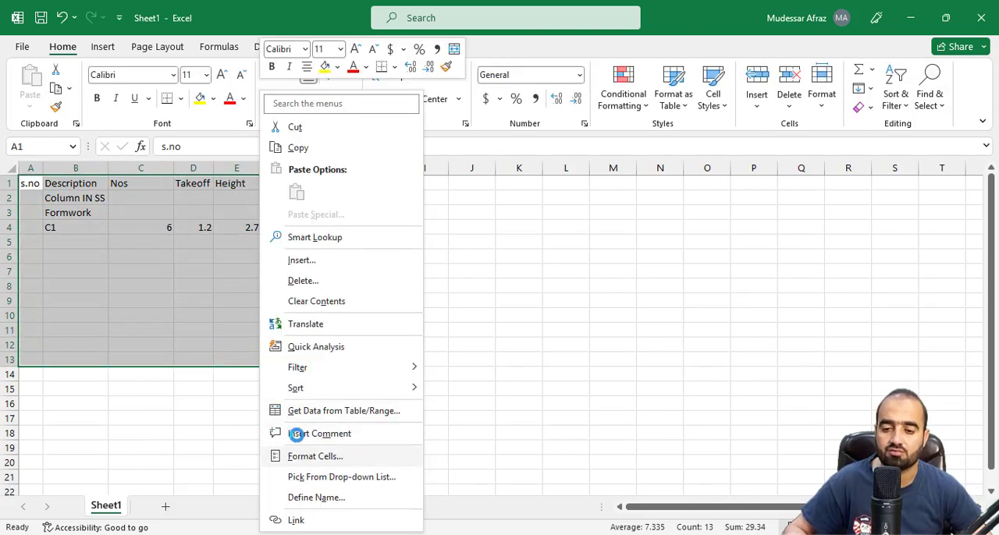
left_click(312, 457)
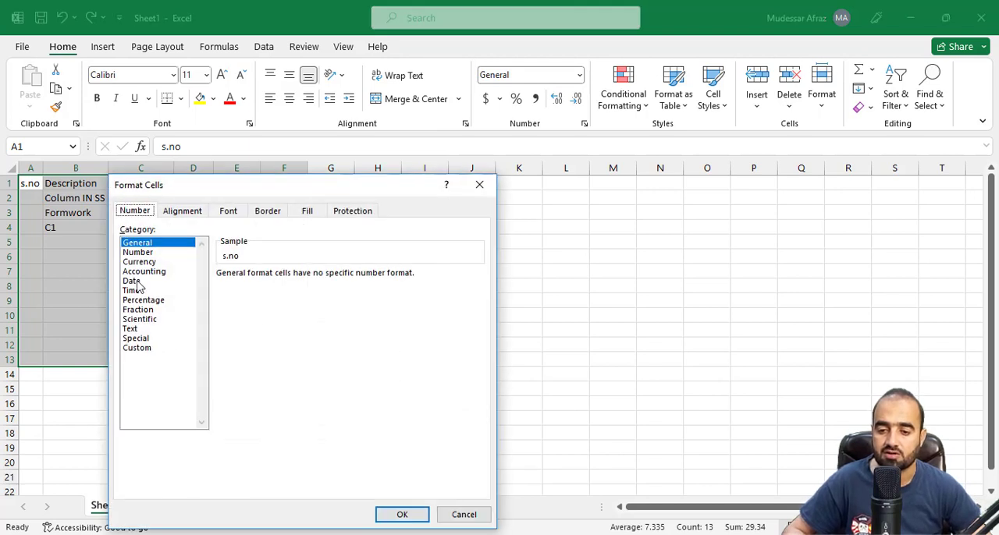
left_click(268, 212)
left_click(314, 256)
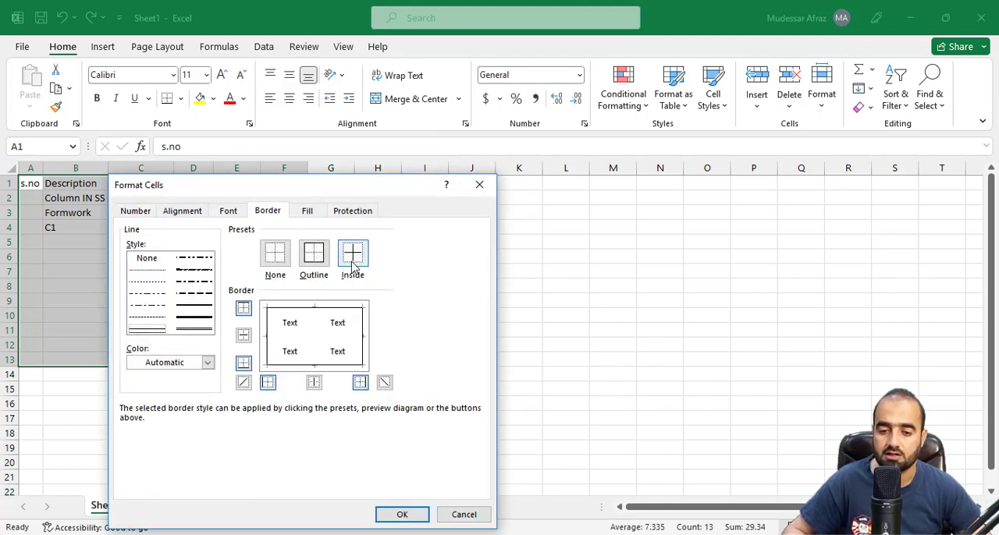
left_click(353, 256)
left_click(392, 513)
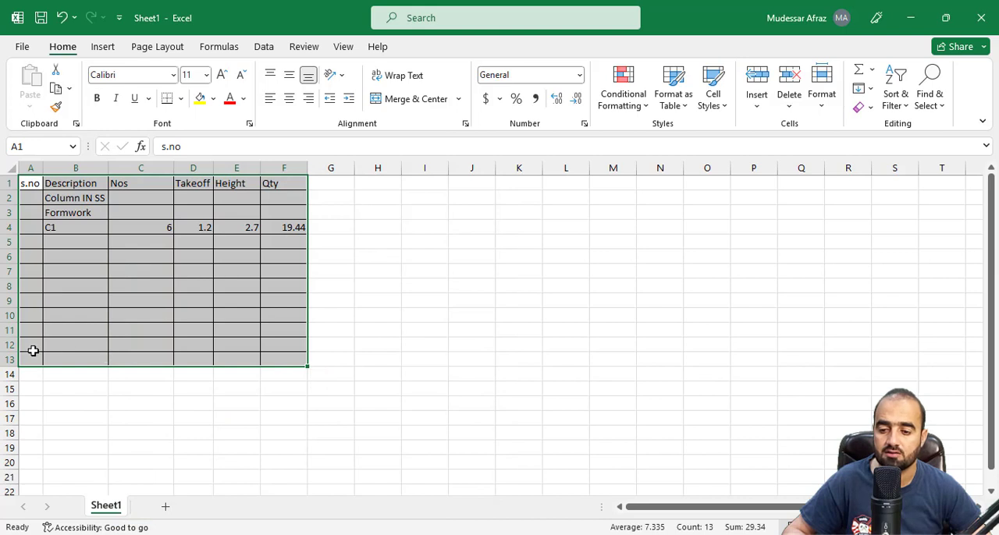
Fill the table's last row, A13:F13, with yellow
left_click_drag(32, 356, 295, 359)
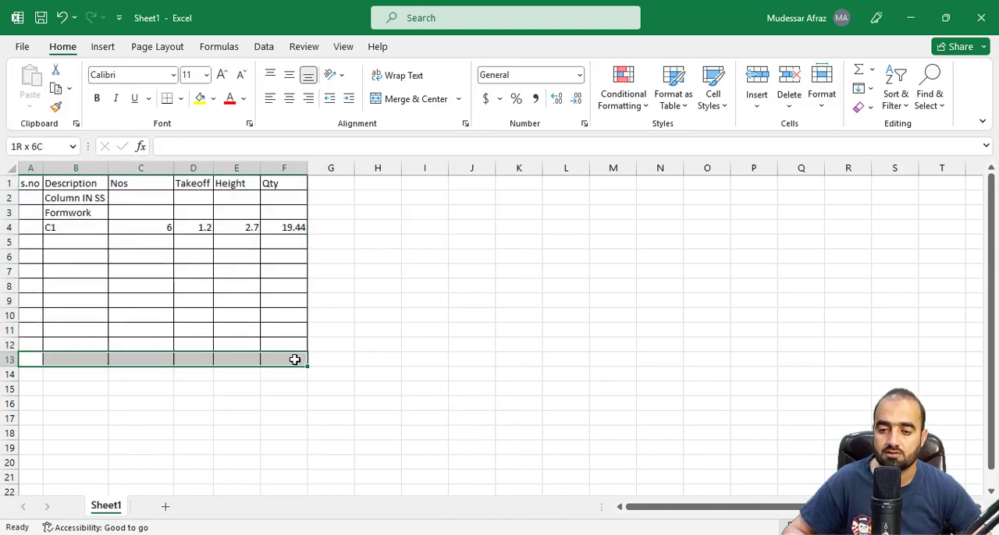
left_click(198, 98)
Fill the header row A1:F1 with yellow and total the Qty column in F13 with the formula =SUM(F4:F12)
left_click_drag(29, 183, 289, 185)
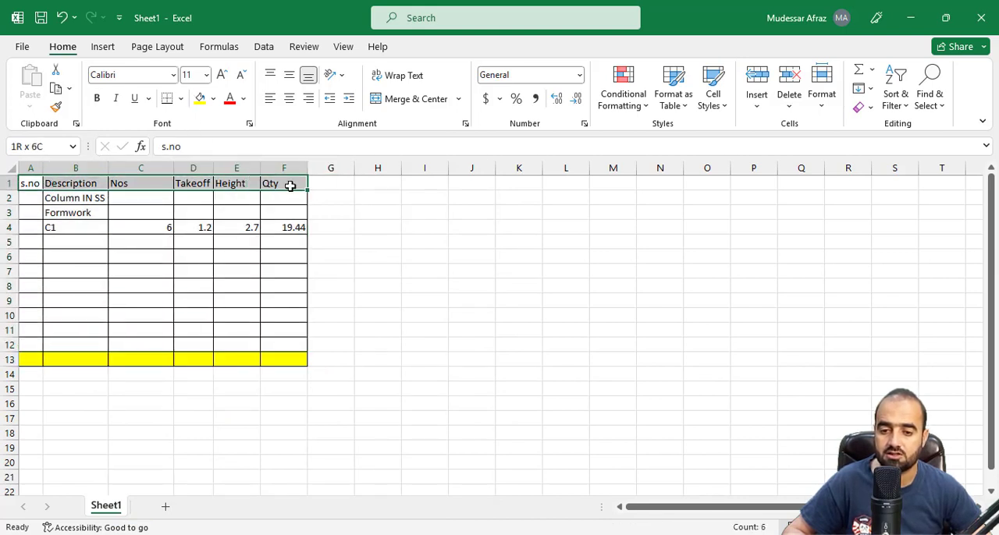
left_click(198, 100)
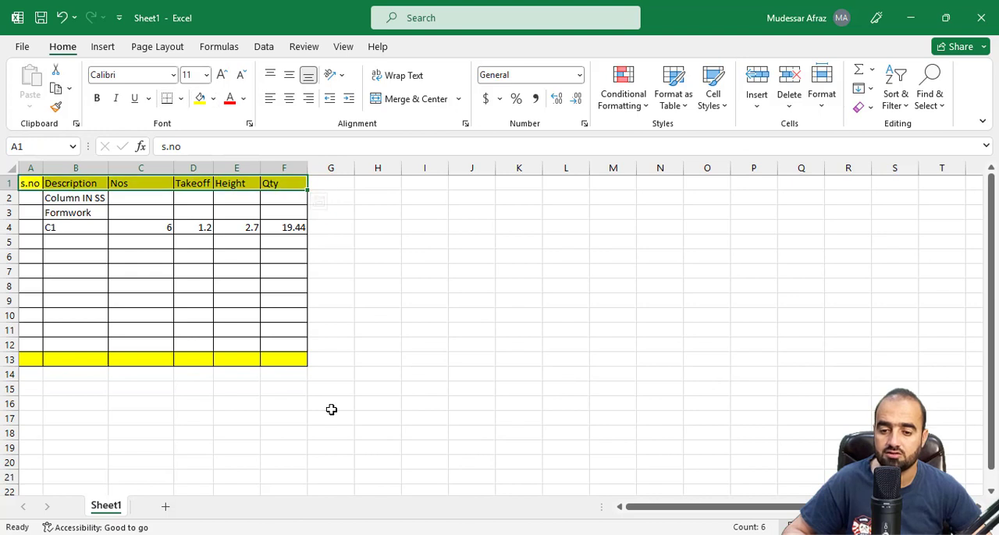
left_click(293, 357)
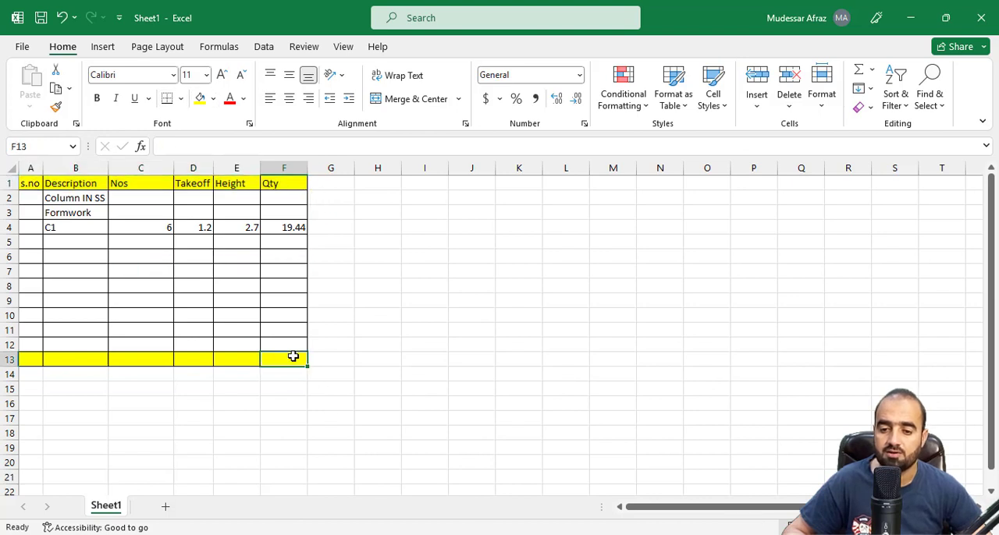
left_click(220, 47)
left_click(82, 78)
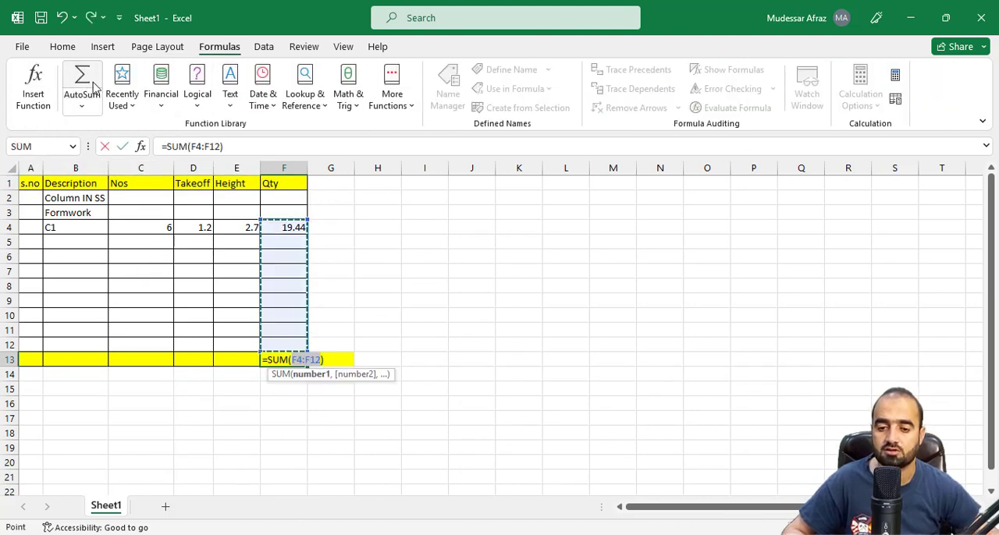
key("Return")
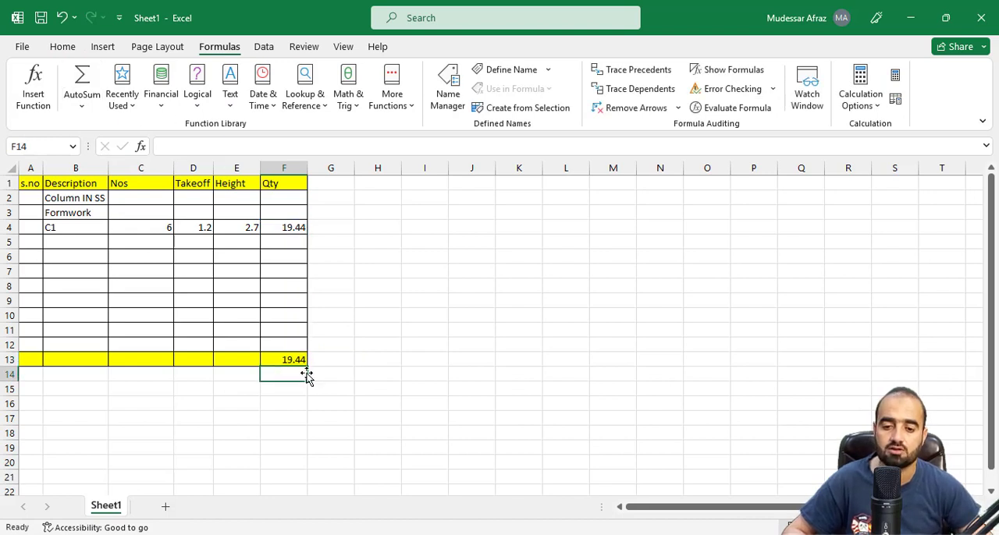
Rename the worksheet as Formwork For Column In S.S
right_click(97, 509)
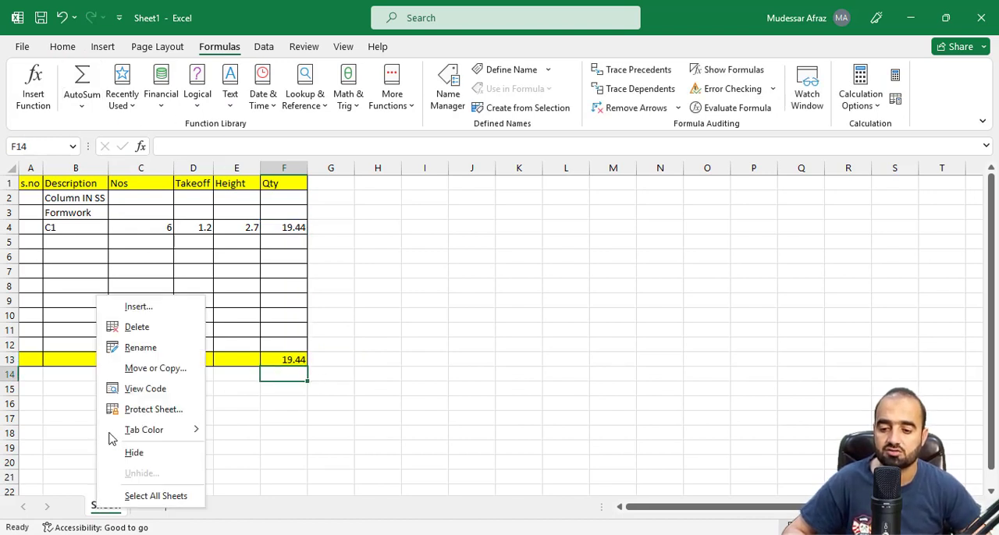
left_click(132, 345)
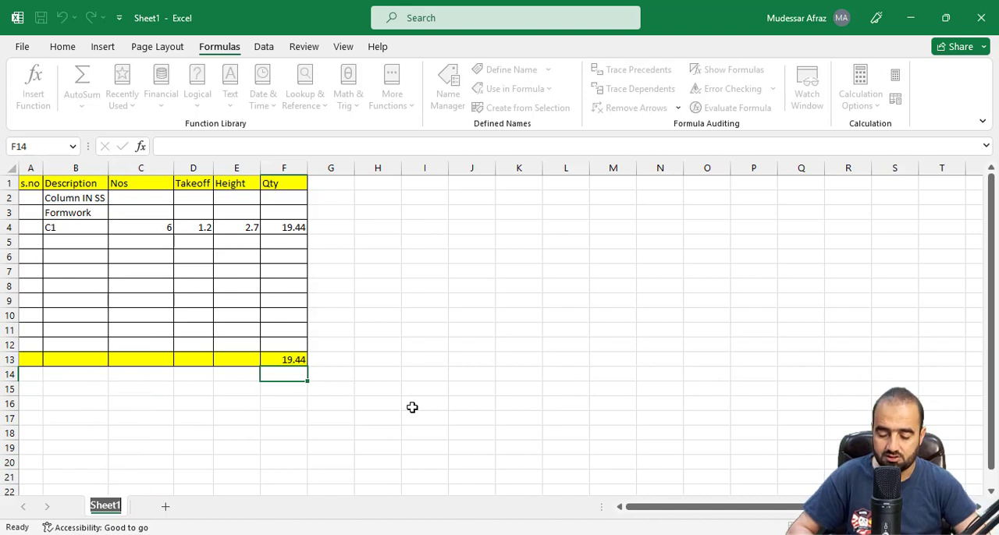
type("Column In S.S")
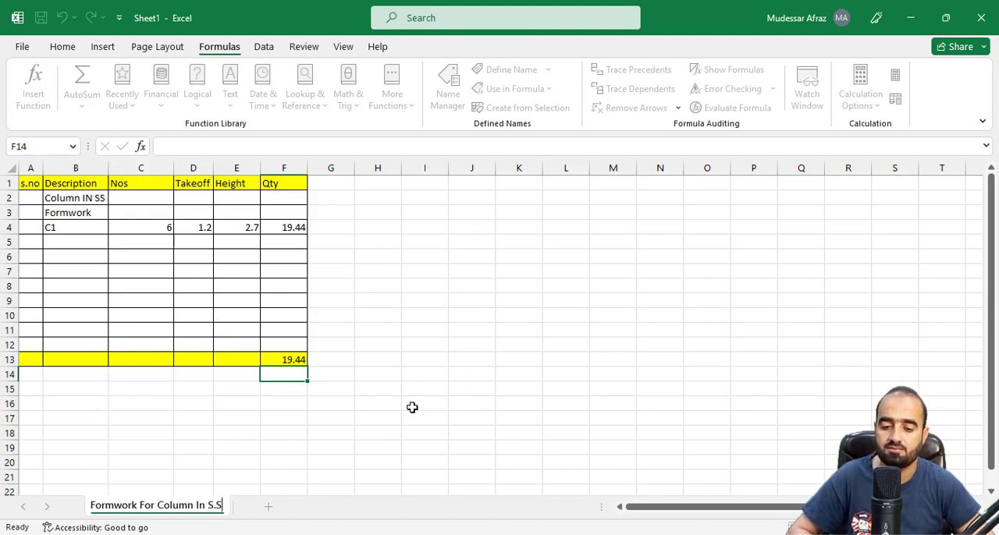
key("Return")
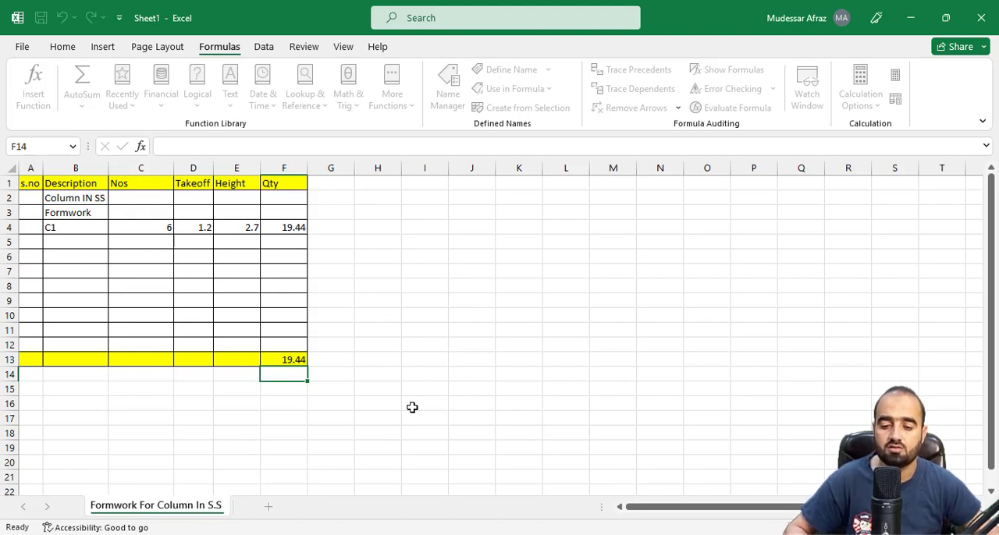
left_click(320, 460)
Move the Formwork For Column In S.S sheet to the end of the Planswiftestimation.xlsx workbook
right_click(173, 509)
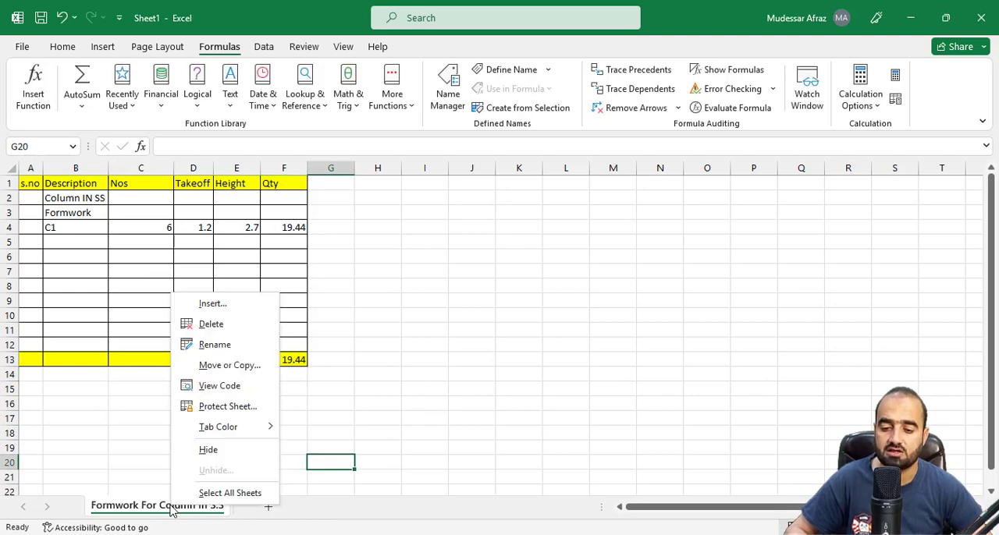
left_click(217, 366)
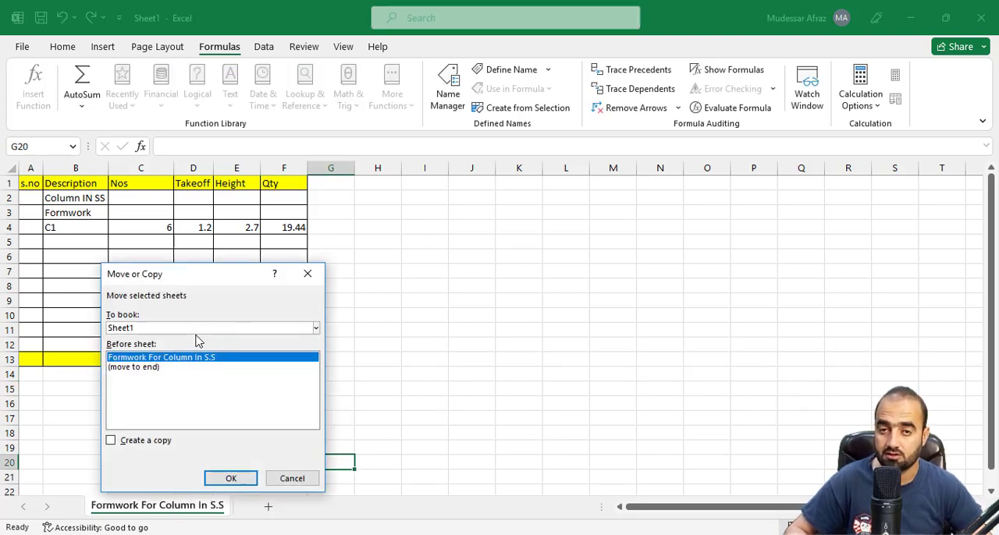
left_click(205, 328)
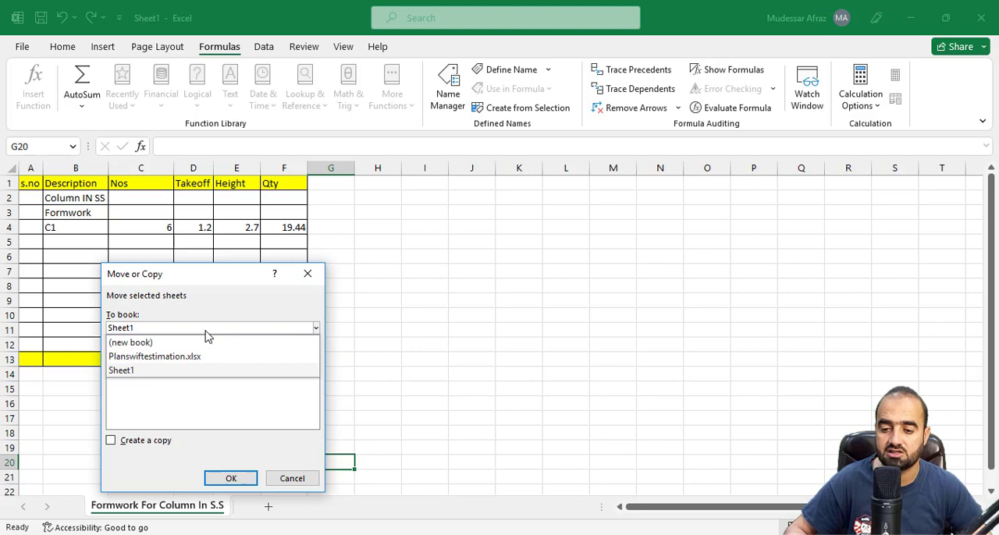
left_click(163, 356)
left_click(148, 425)
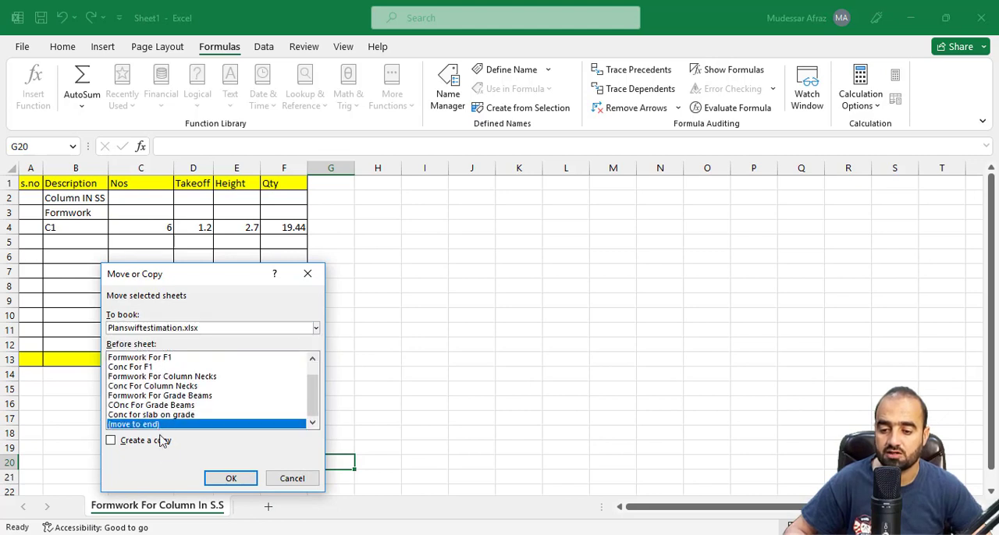
left_click(231, 478)
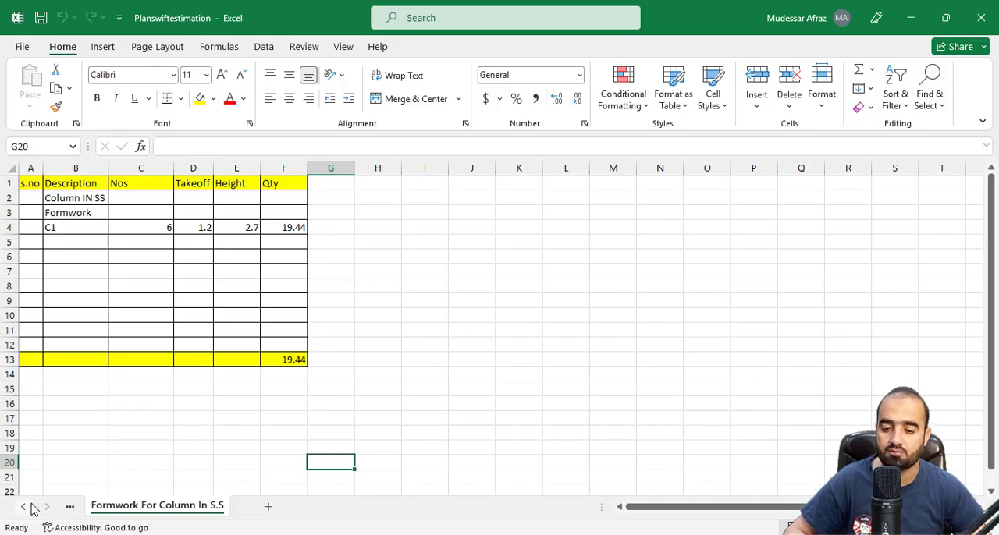
left_click(26, 508)
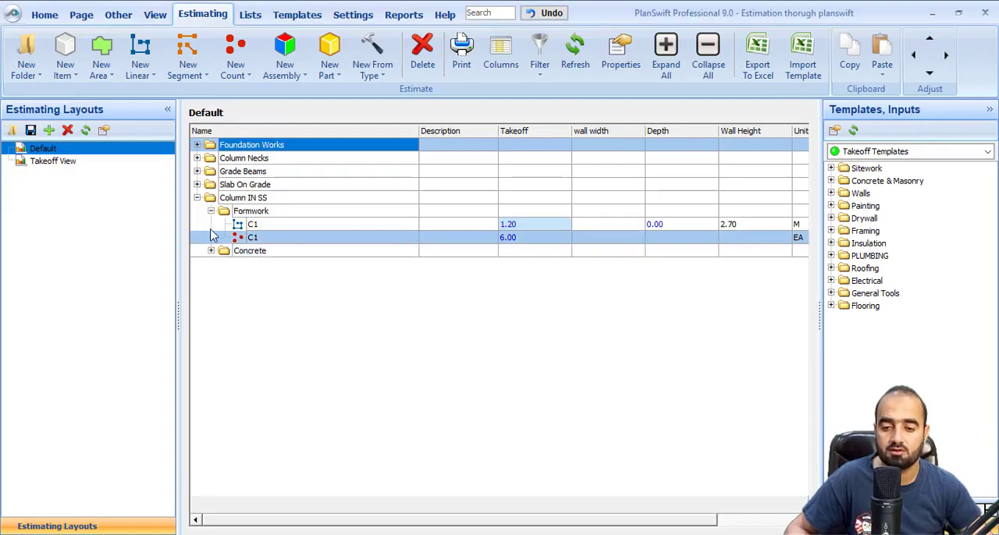
In PlanSwift, collapse Formwork and expand Concrete under Column IN SS, and export the estimate to Excel
left_click(210, 212)
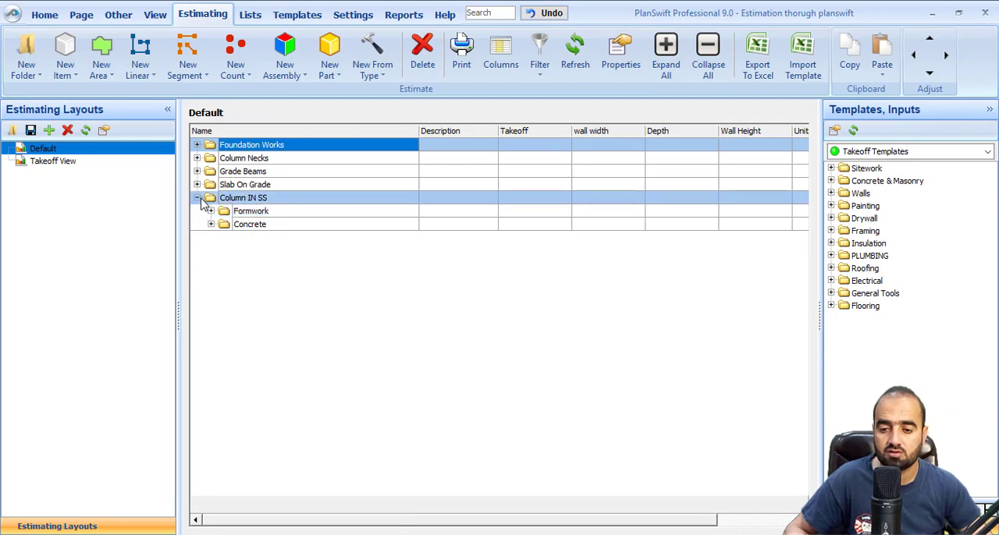
left_click(210, 224)
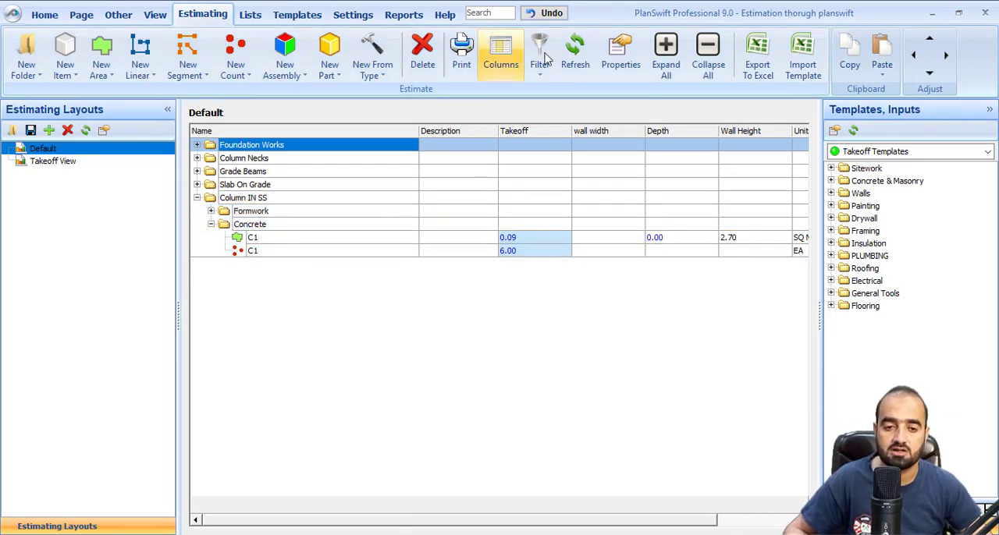
left_click(757, 56)
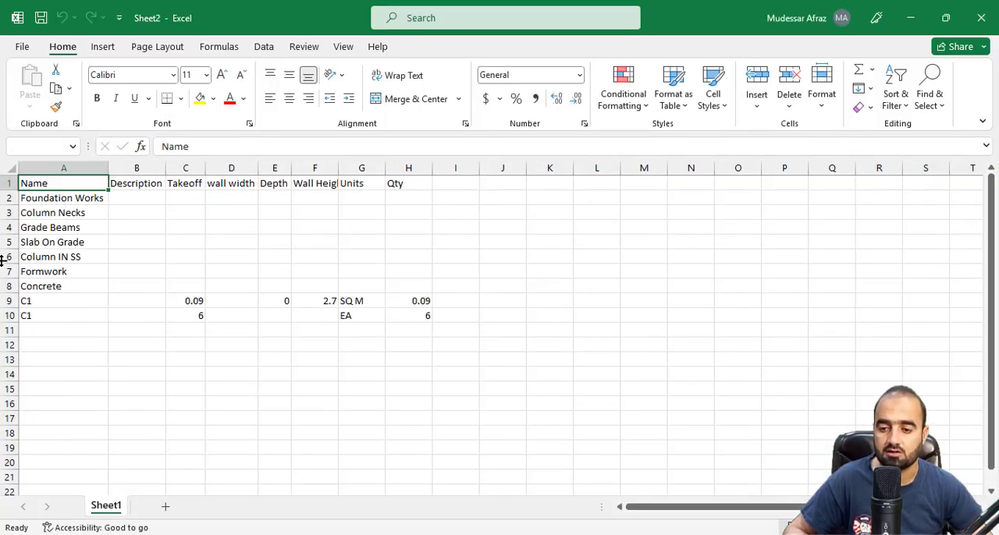
Delete the rows from Foundation Works to Slab On Grade and the Formwork row from the exported sheet
left_click_drag(8, 202, 14, 244)
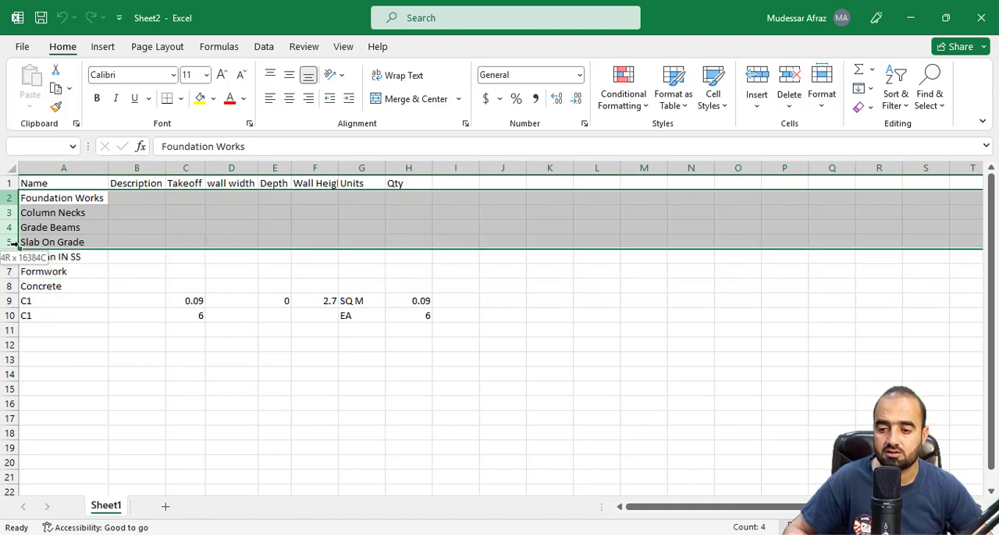
right_click(15, 244)
left_click(60, 412)
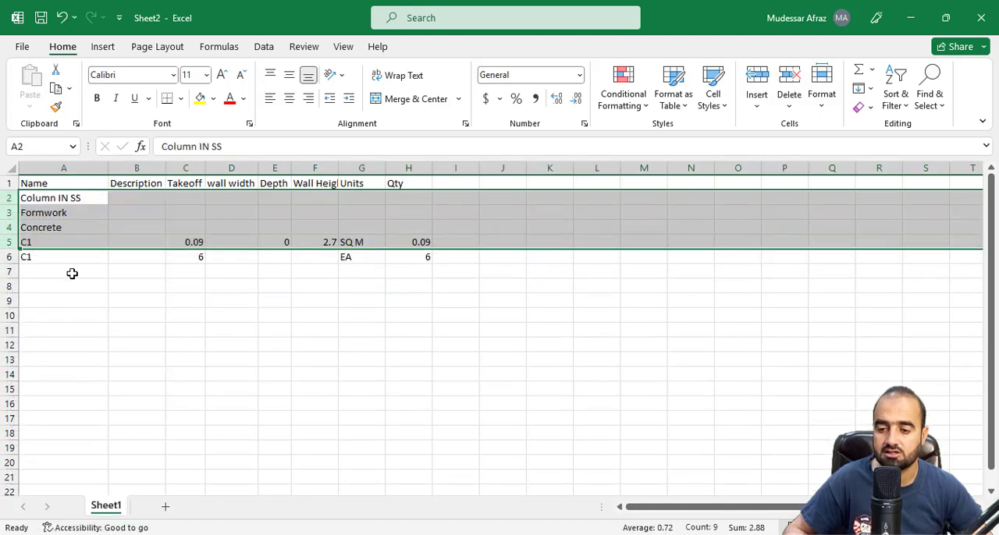
left_click(71, 272)
right_click(5, 212)
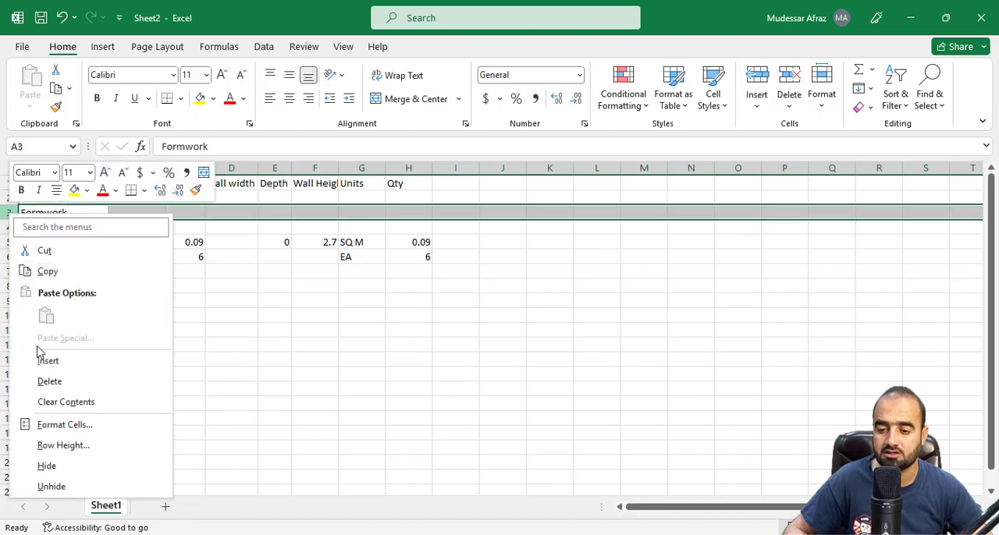
left_click(53, 382)
left_click(185, 329)
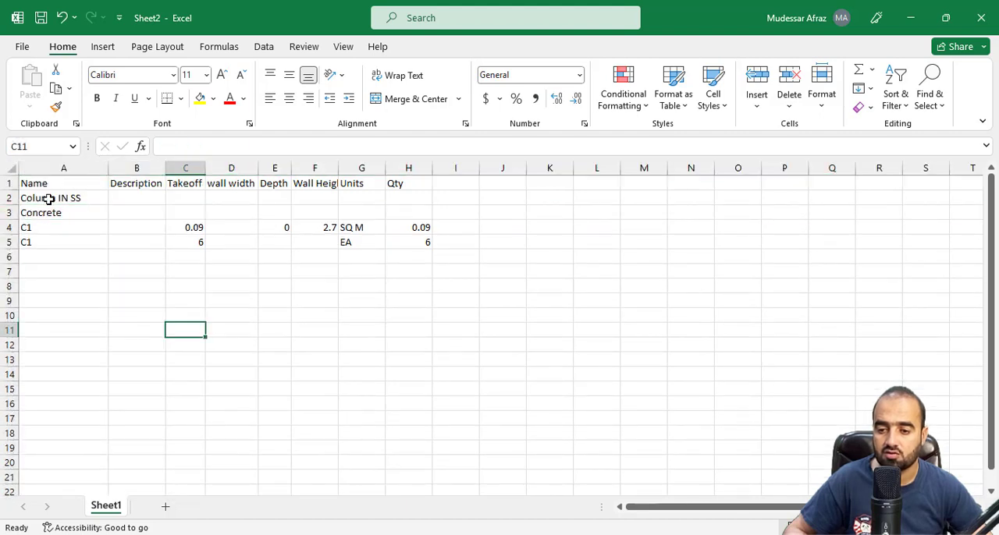
Move the item names in A2:A5 into the Description column and turn column A into a narrow S.no column
left_click_drag(48, 199, 123, 247)
left_click(73, 182)
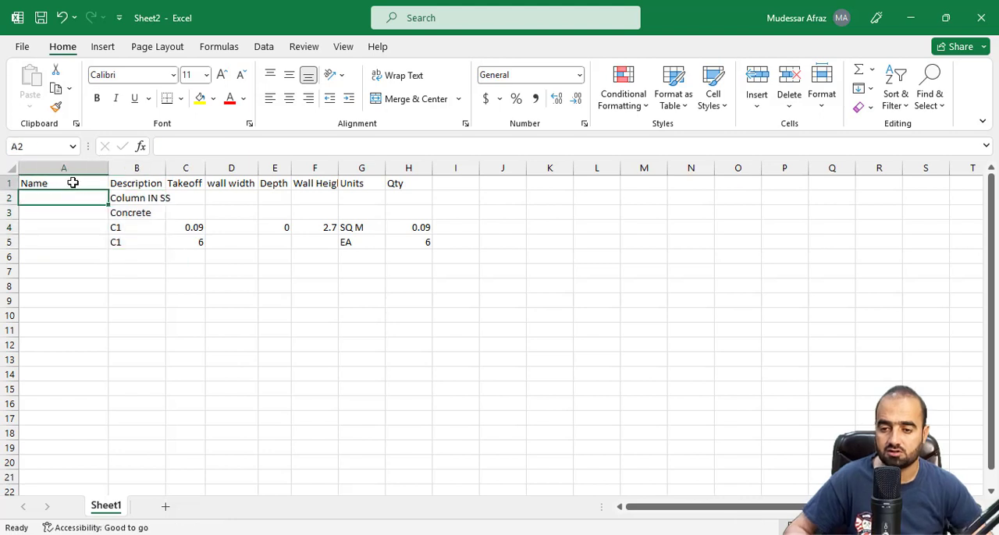
type("s.")
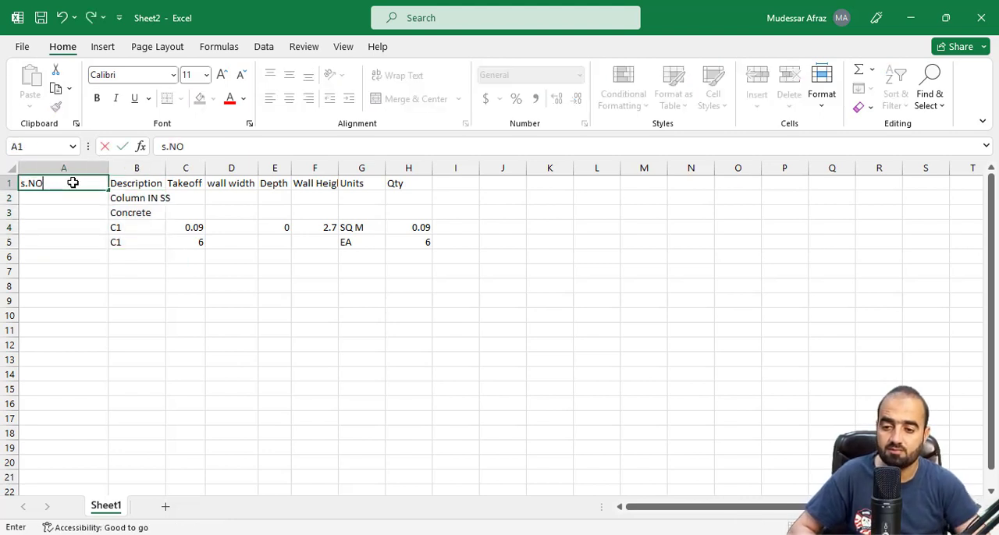
type("no")
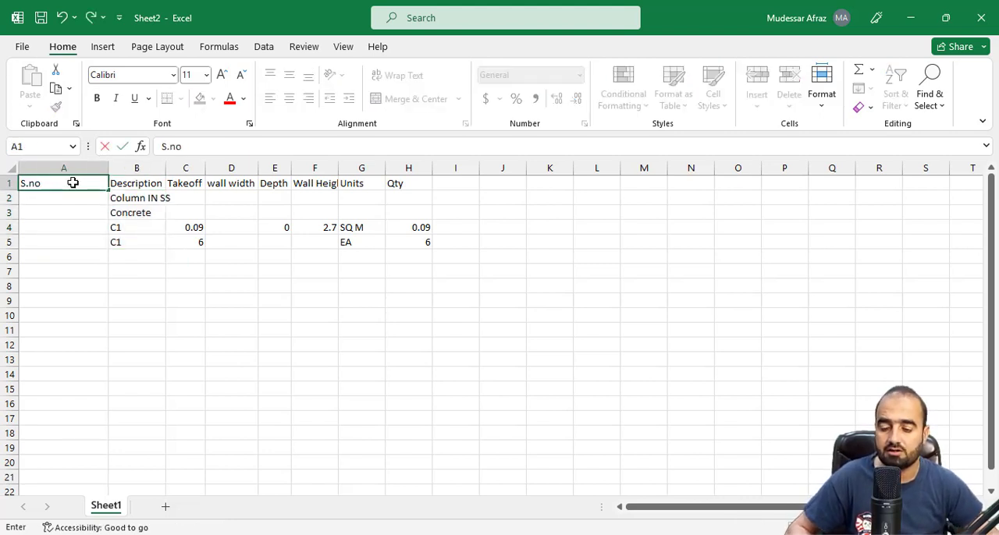
key("Return")
left_click_drag(107, 169, 130, 190)
left_click(148, 225)
right_click(150, 169)
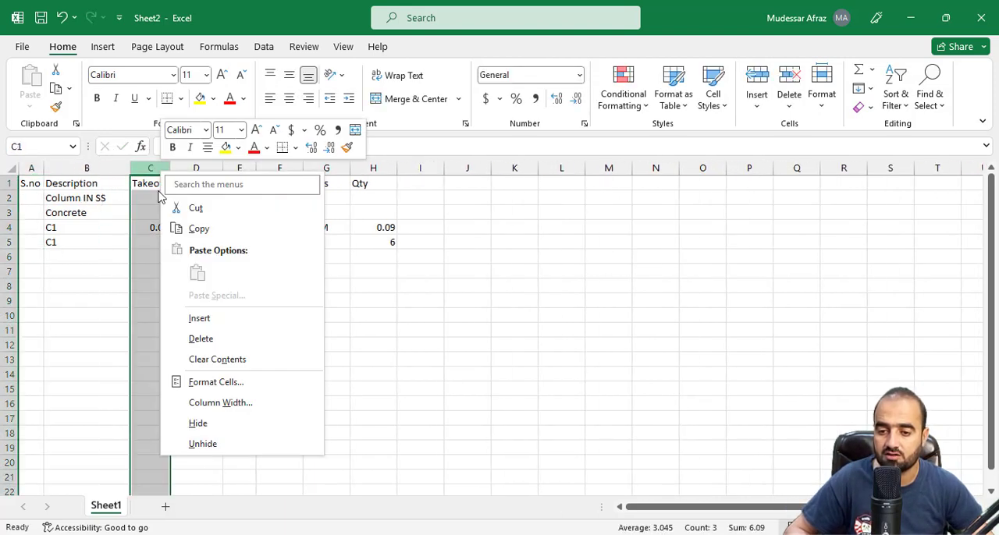
left_click(177, 343)
key("ctrl+z")
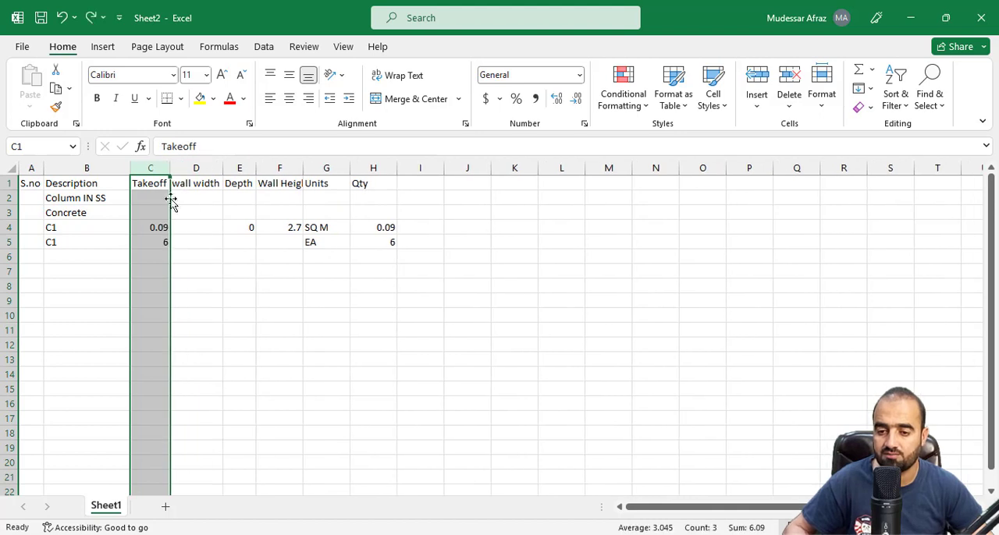
Insert a column headed Nos before Takeoff and slightly widen the Takeoff column
right_click(167, 194)
key("Escape")
key("ctrl+shift+plus")
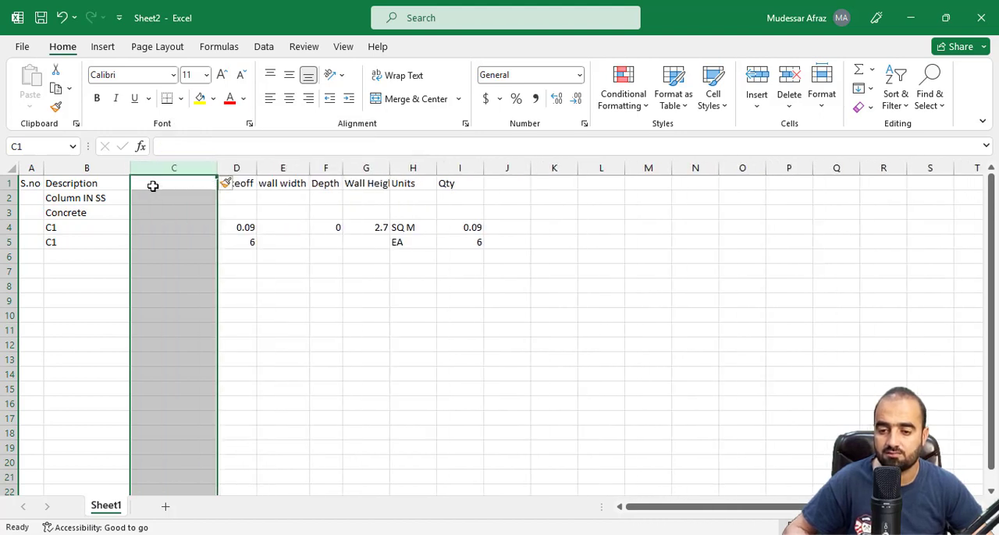
left_click(153, 186)
type("Nos")
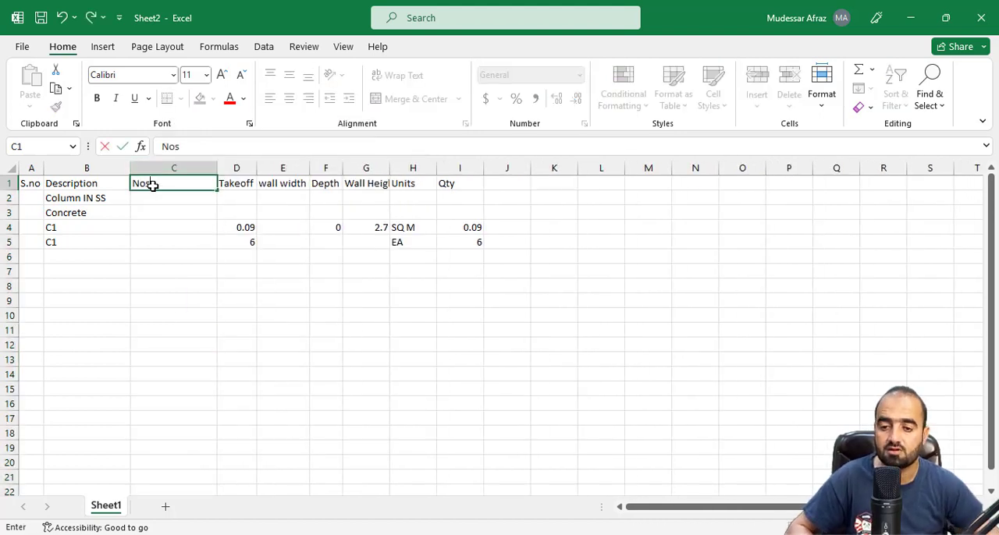
left_click(228, 260)
left_click_drag(255, 167, 269, 168)
left_click(297, 284)
Delete the wall width and Depth columns
right_click(310, 174)
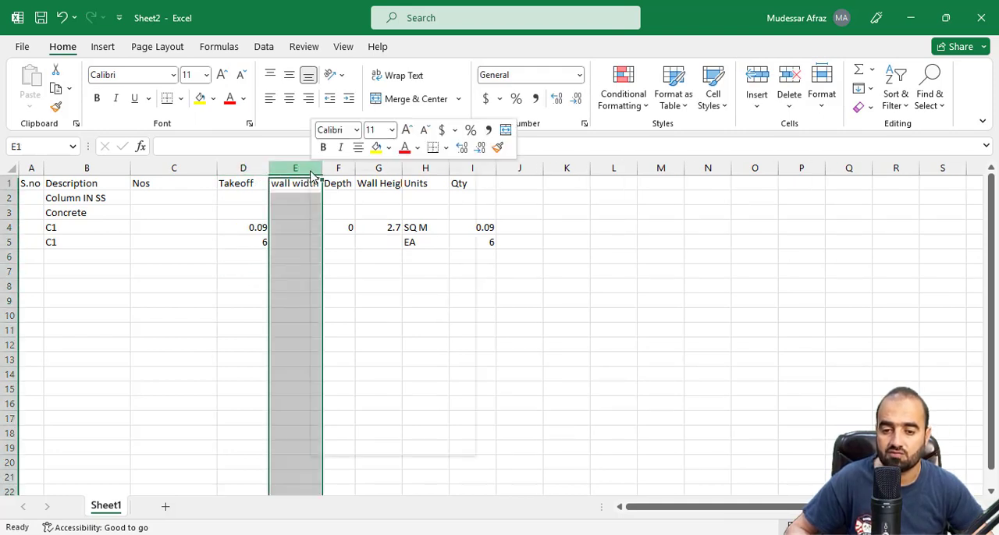
left_click(348, 336)
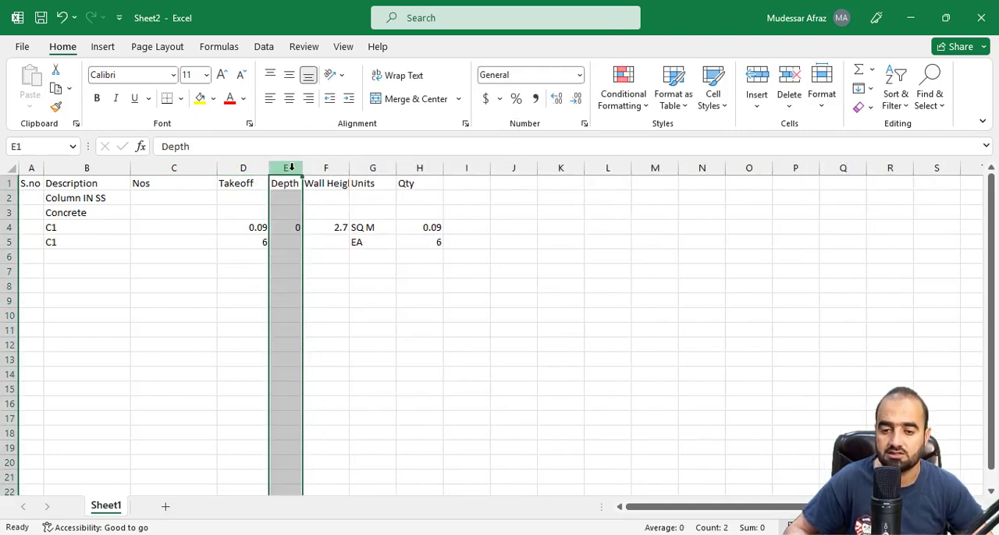
right_click(290, 166)
left_click(336, 337)
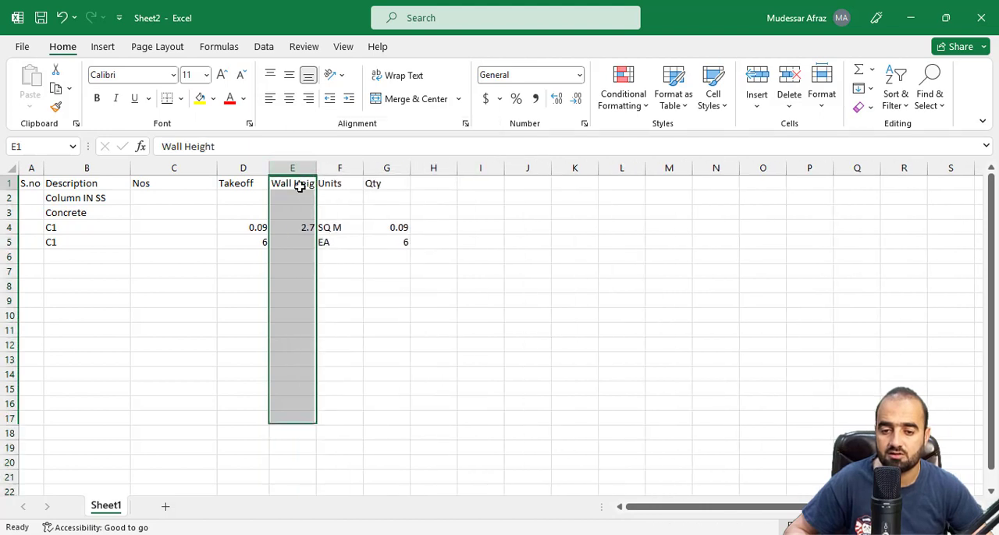
Shorten the Wall Height header in E1 to Height
double_click(293, 184)
double_click(278, 183)
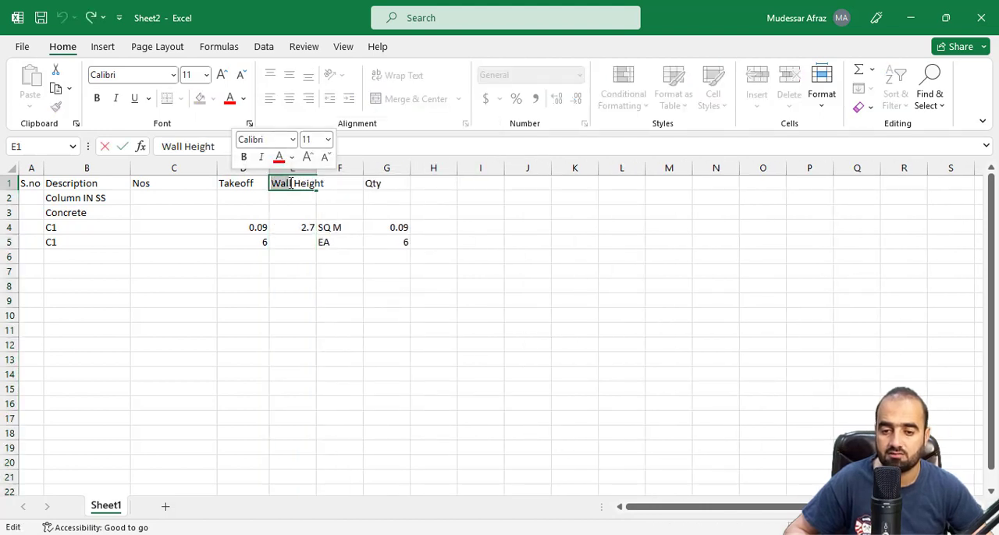
left_click(291, 183)
left_click_drag(271, 184, 207, 184)
key("BackSpace")
left_click(359, 303)
Delete the Units column between Height and Qty
left_click(329, 187)
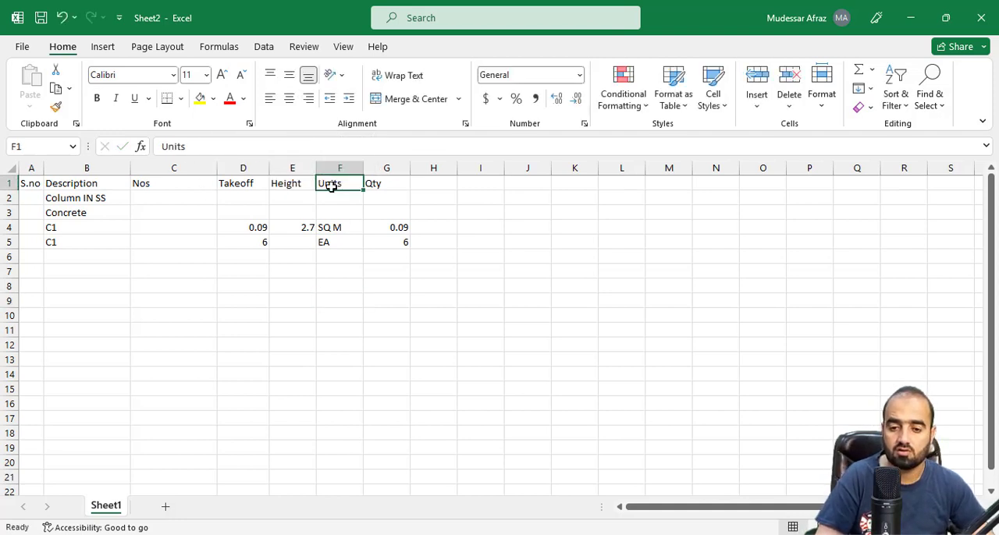
right_click(339, 169)
left_click(384, 342)
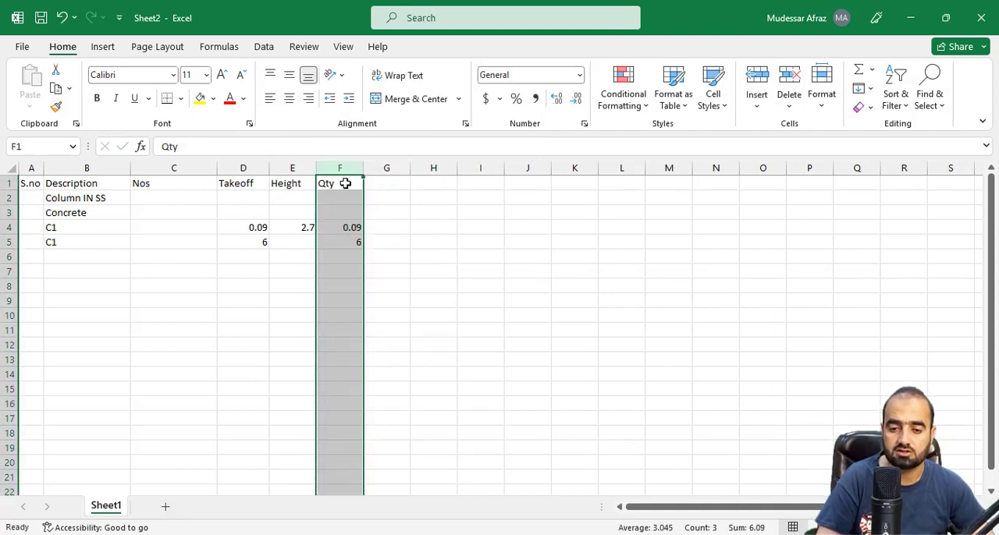
Enter 6 as the Nos value for column C1 in cell C4
left_click(346, 183)
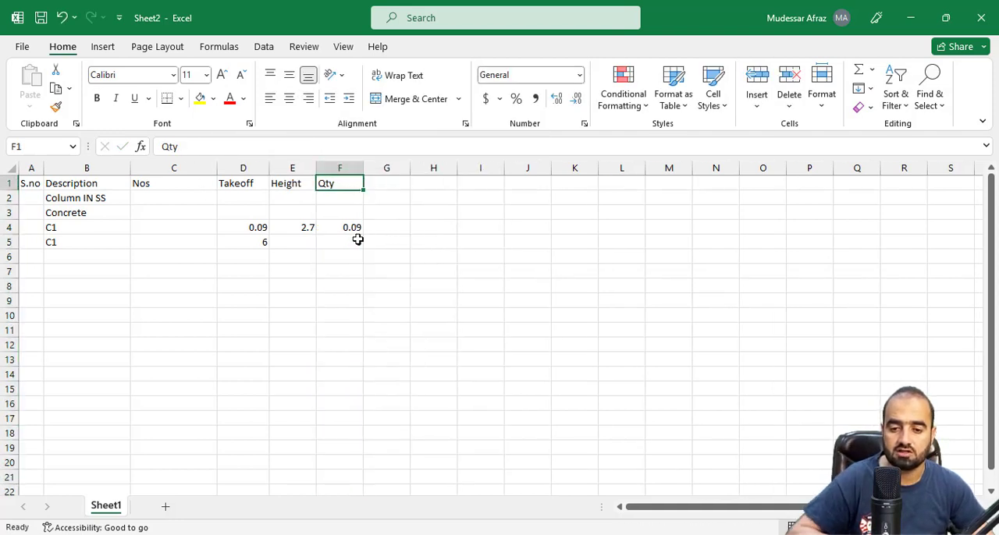
left_click(92, 212)
left_click(87, 227)
left_click(170, 232)
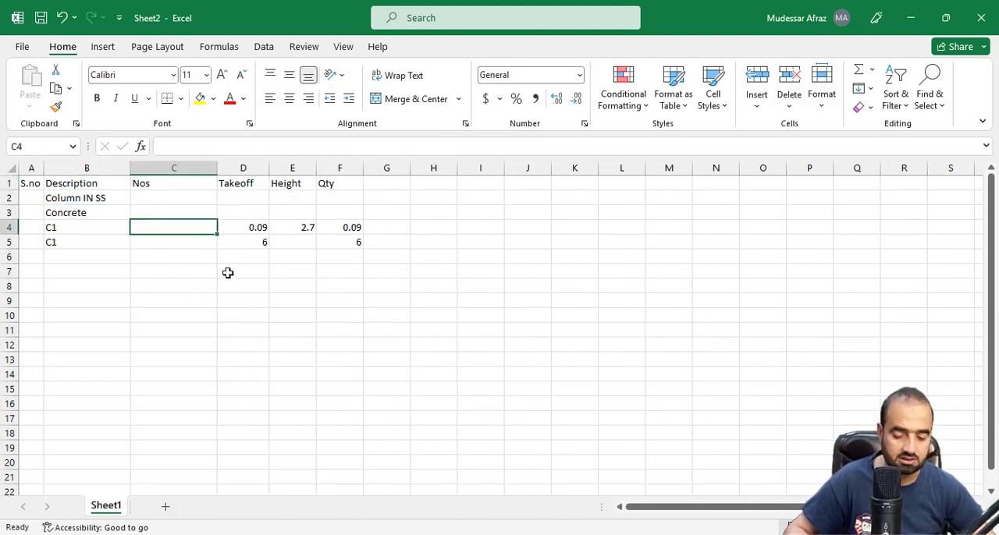
type("0")
left_click_drag(228, 272, 164, 257)
Delete the duplicate C1 entry in row 5
right_click(9, 242)
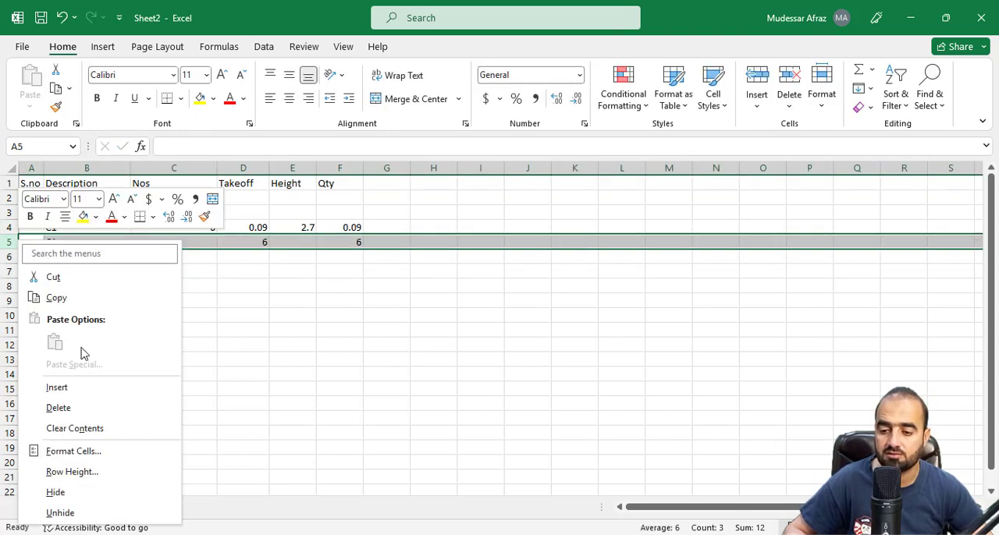
left_click(59, 407)
left_click(175, 344)
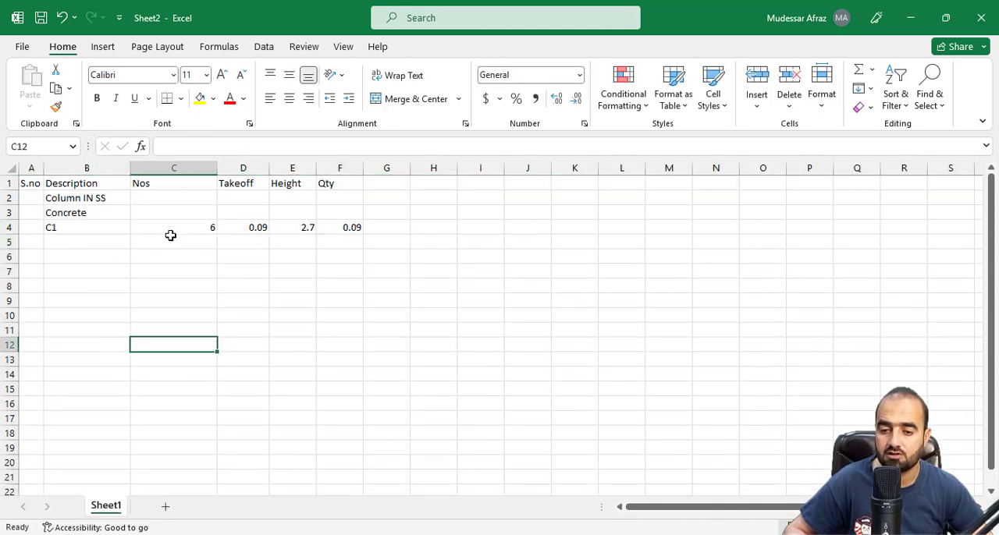
Calculate the C1 concrete quantity in F4 with the formula =C4*D4*E4
left_click(247, 227)
left_click(286, 226)
left_click(334, 225)
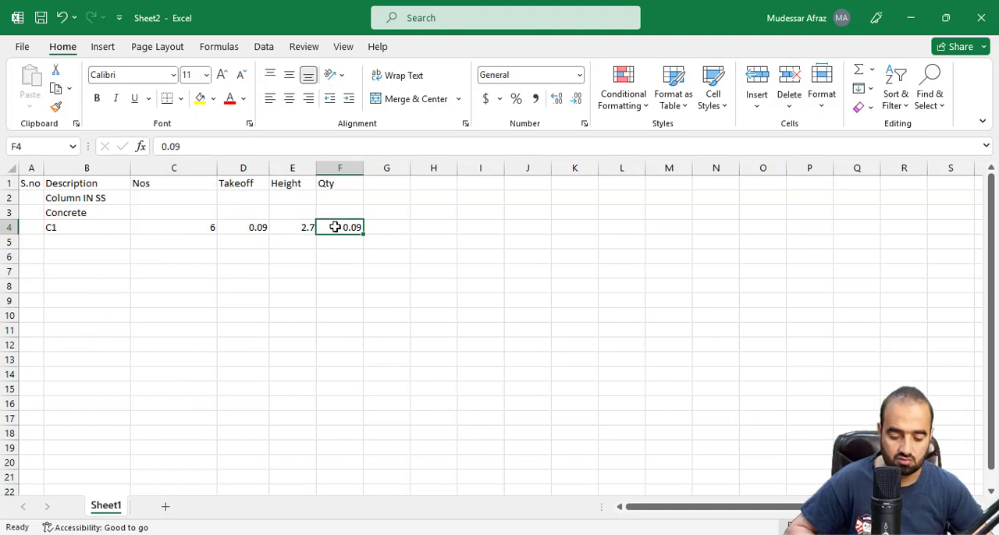
type("=")
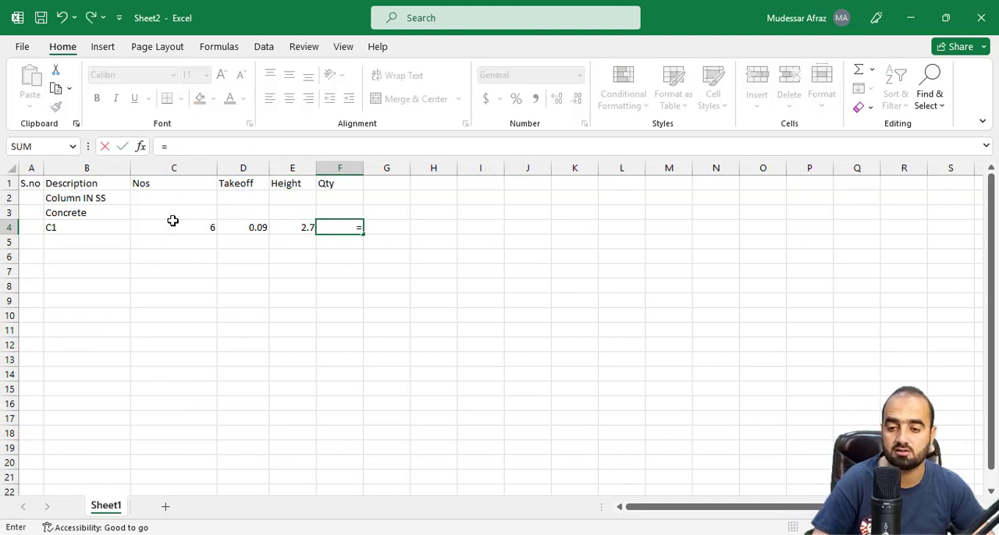
left_click(174, 225)
type("*")
left_click(249, 229)
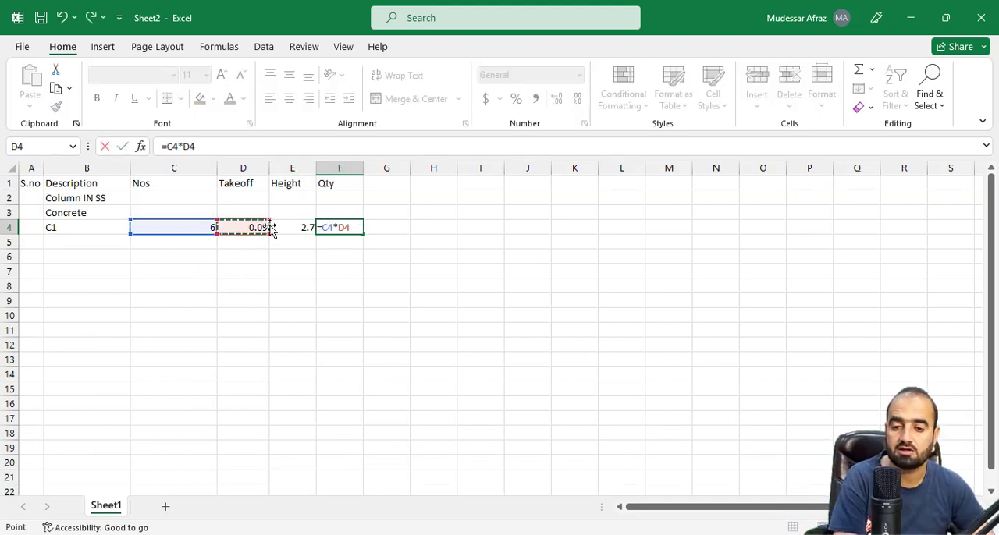
left_click(306, 228)
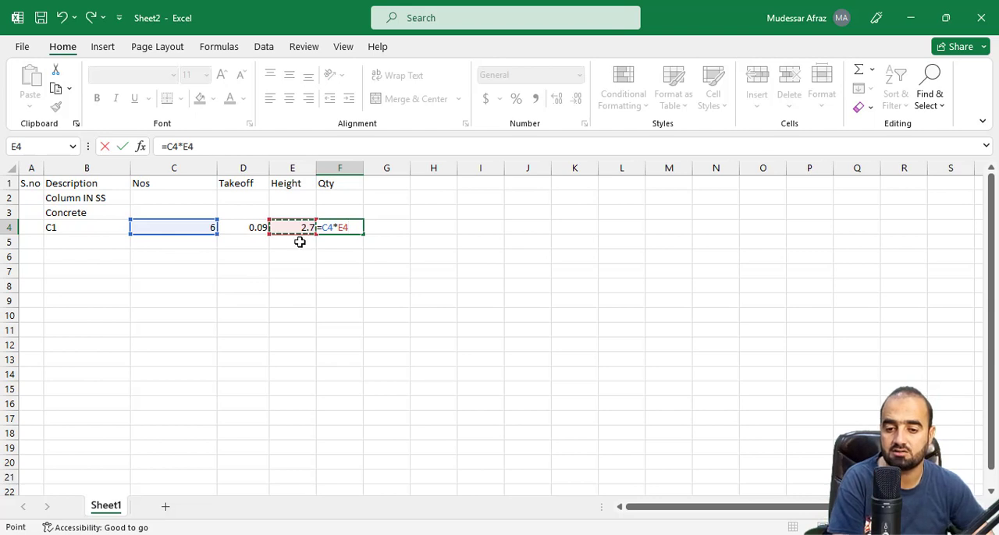
left_click(264, 230)
type("*")
left_click(290, 227)
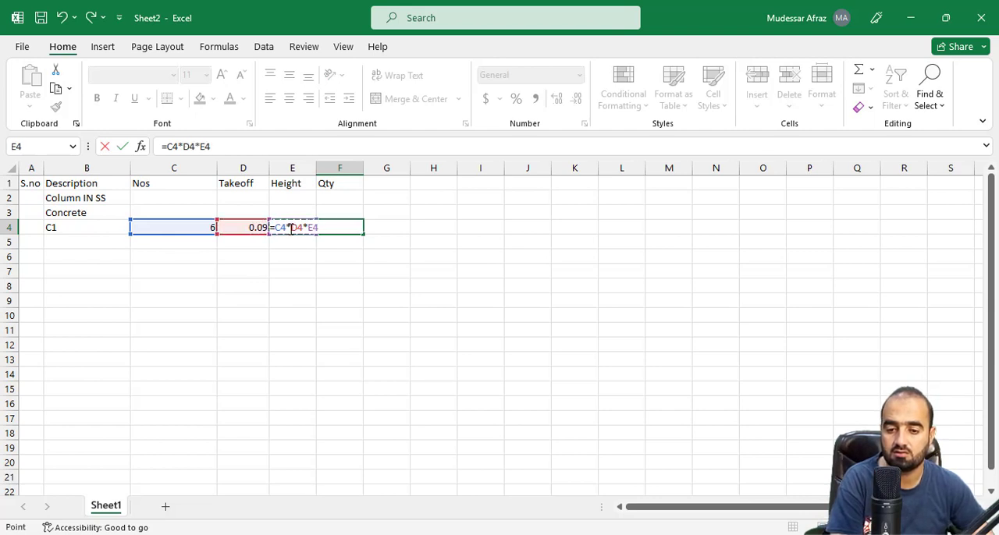
key("Return")
left_click(281, 279)
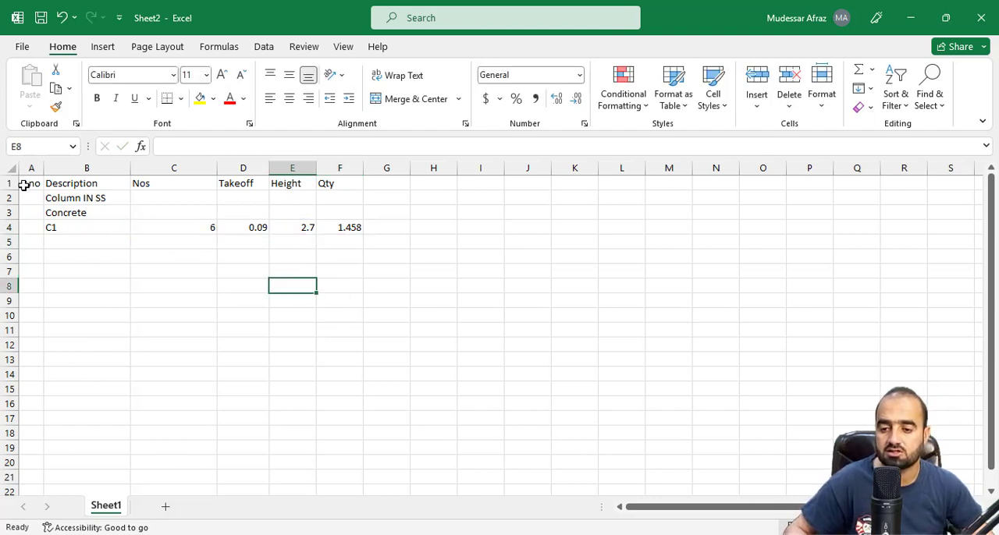
Autofit the Nos column width and apply outline and inside borders to A1:F14
double_click(216, 169)
key("Left")
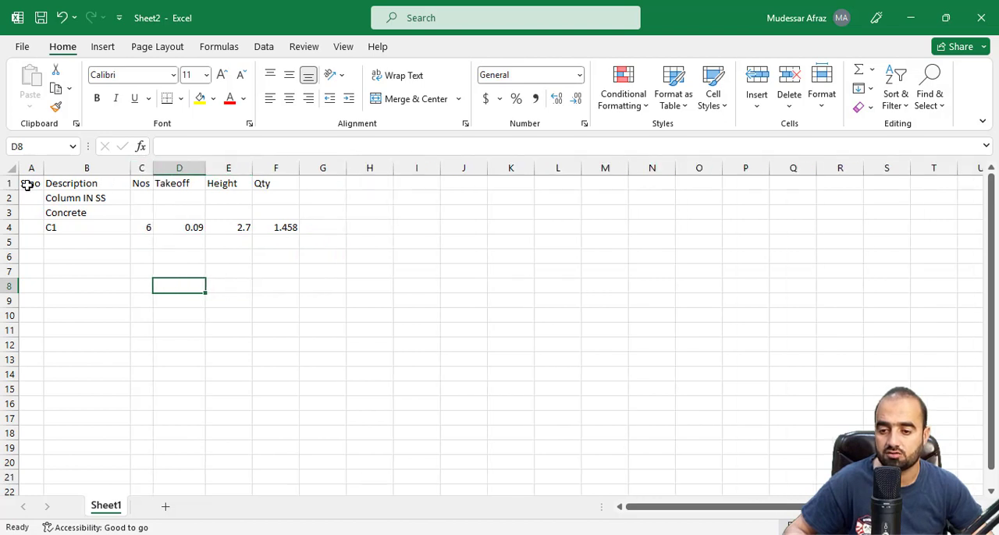
left_click_drag(27, 185, 275, 373)
right_click(234, 301)
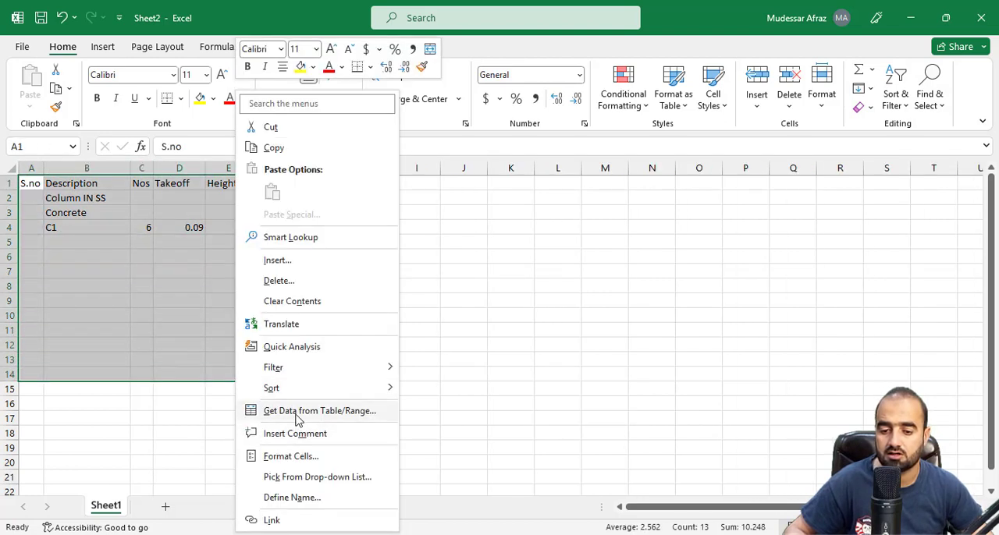
left_click(295, 456)
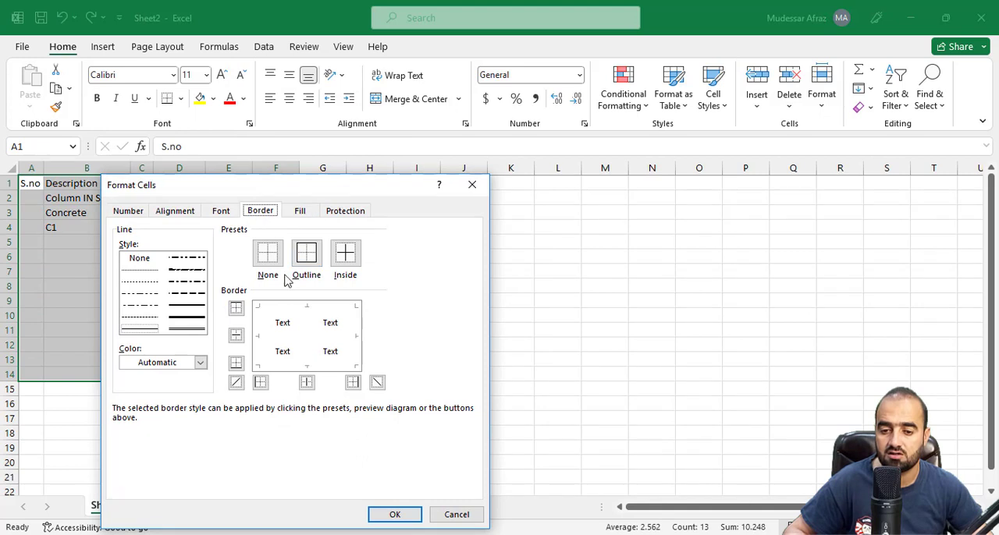
left_click(306, 252)
left_click(345, 252)
left_click(395, 514)
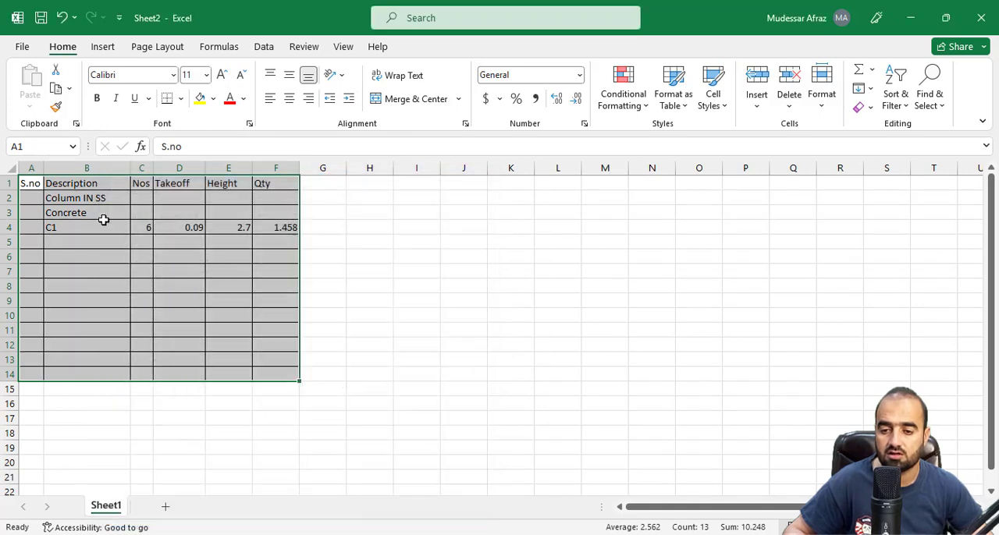
Fill the header cells A1:F1 and the total row A14:F14 with yellow
mouse_move(35, 180)
left_mouse_down()
mouse_move(346, 190)
mouse_move(285, 185)
left_mouse_up()
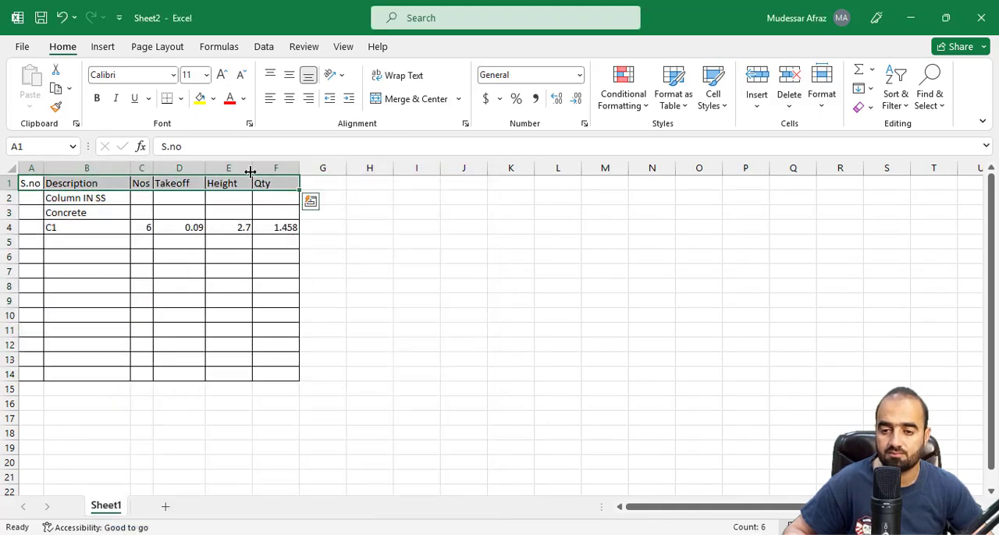
left_click(200, 99)
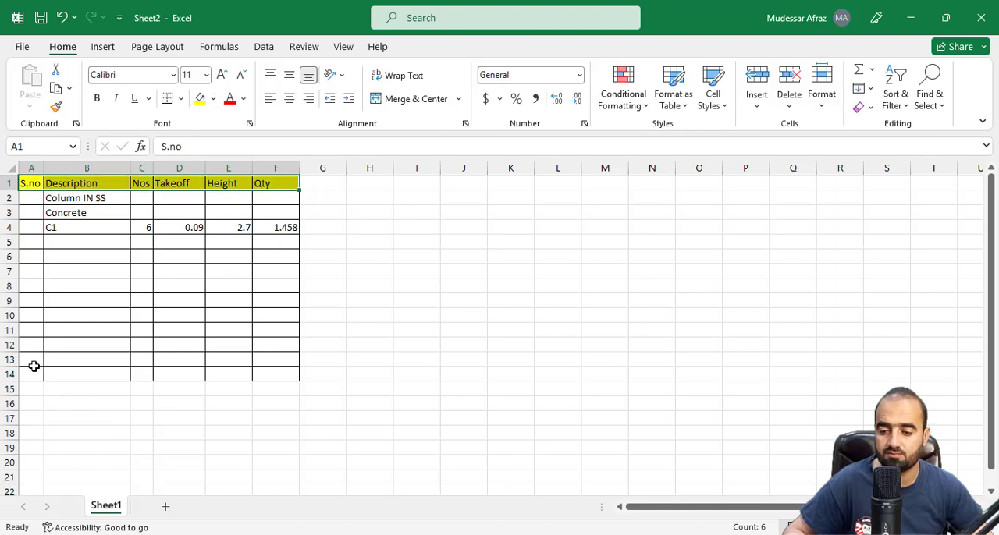
left_click_drag(31, 372, 285, 370)
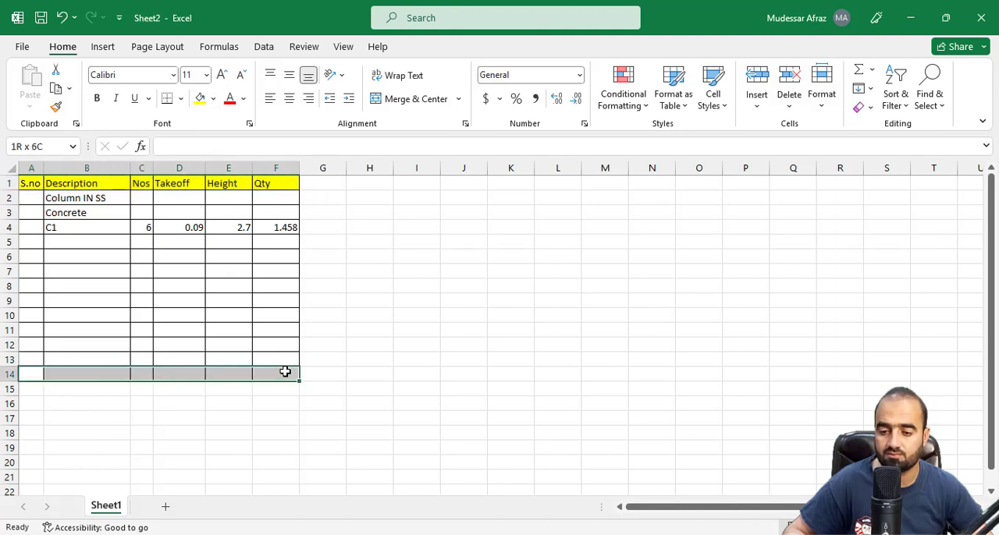
left_click(200, 99)
Total the Qty column in F14 with AutoSum over F4:F13
left_click(277, 374)
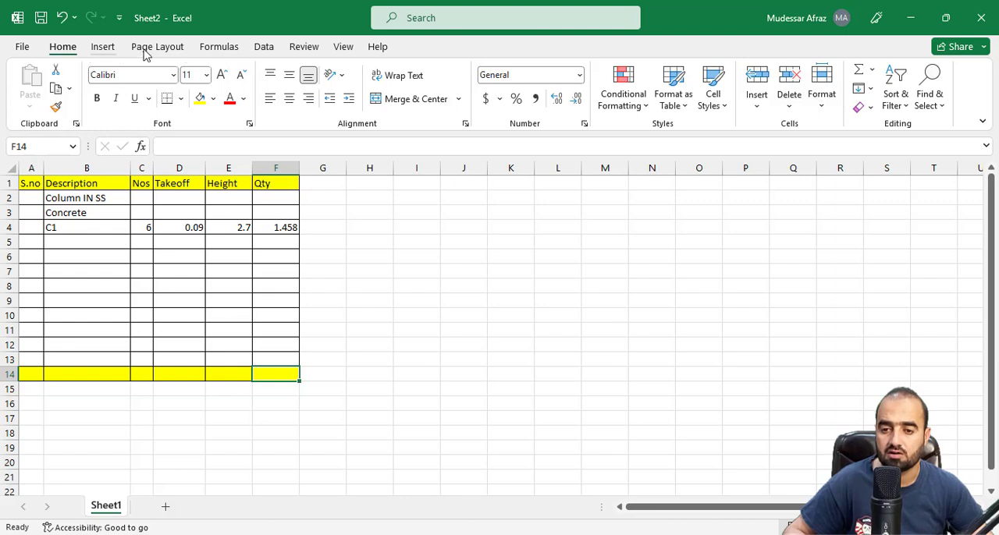
left_click(219, 46)
left_click(82, 82)
key("Return")
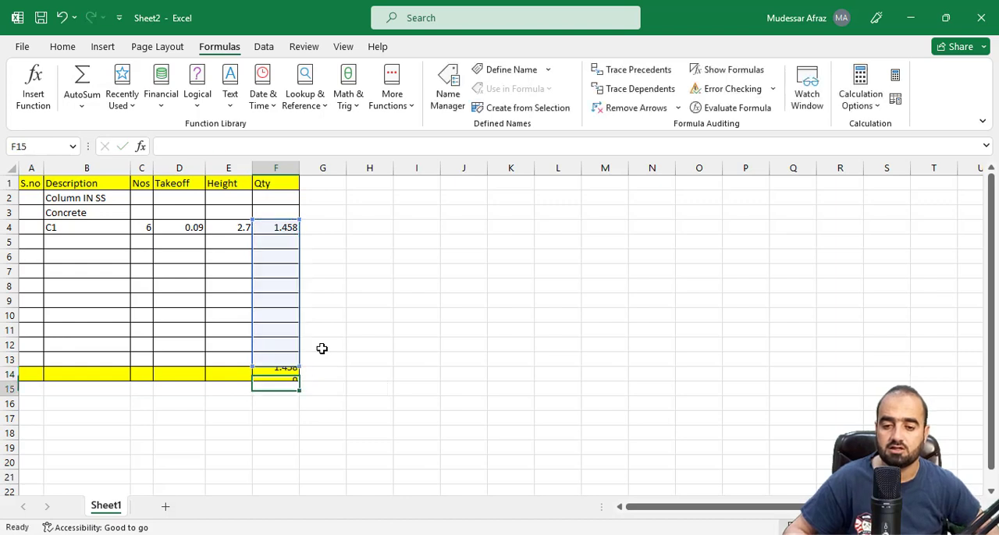
Rename Sheet1 as "Conc For Column in S..S"
right_click(109, 518)
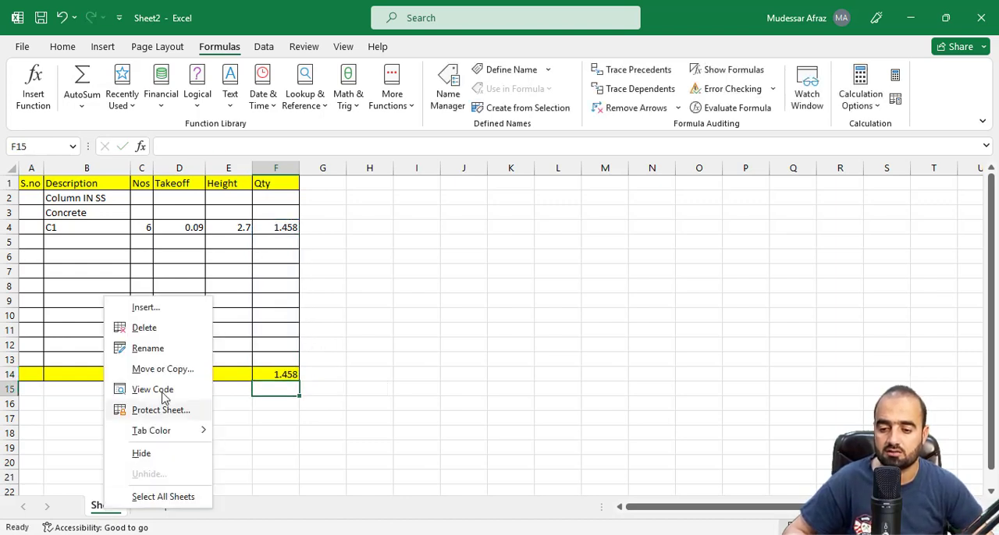
left_click(188, 349)
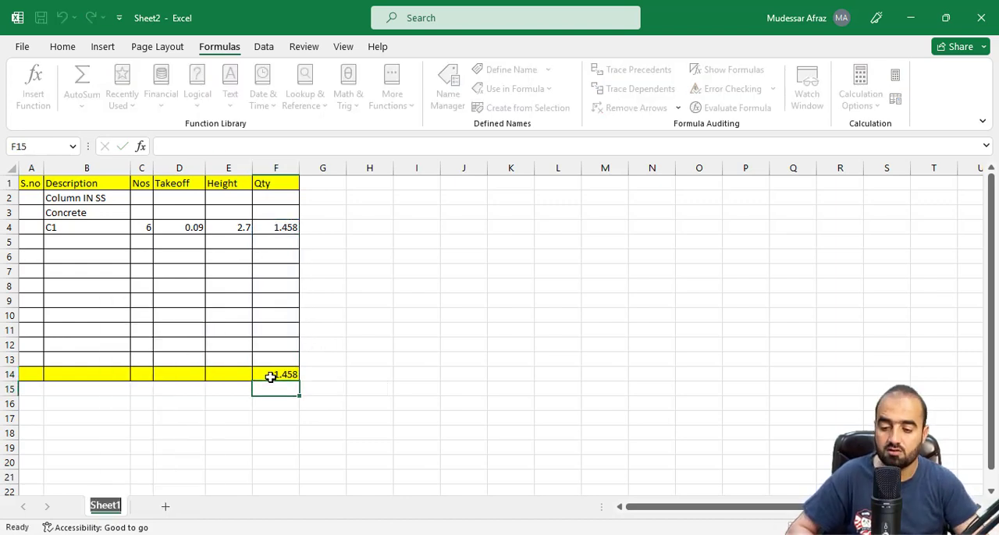
type("Conc For C")
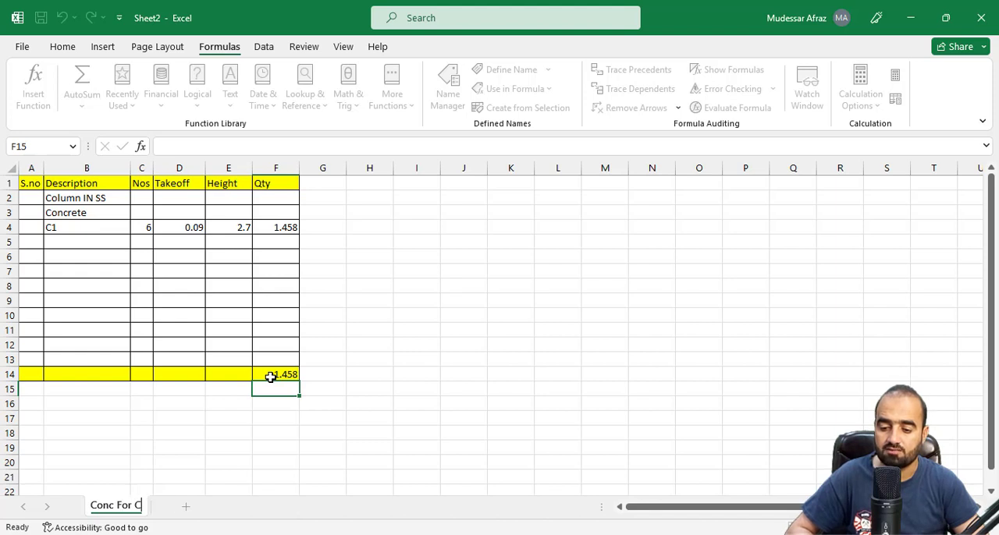
type("olumn iN")
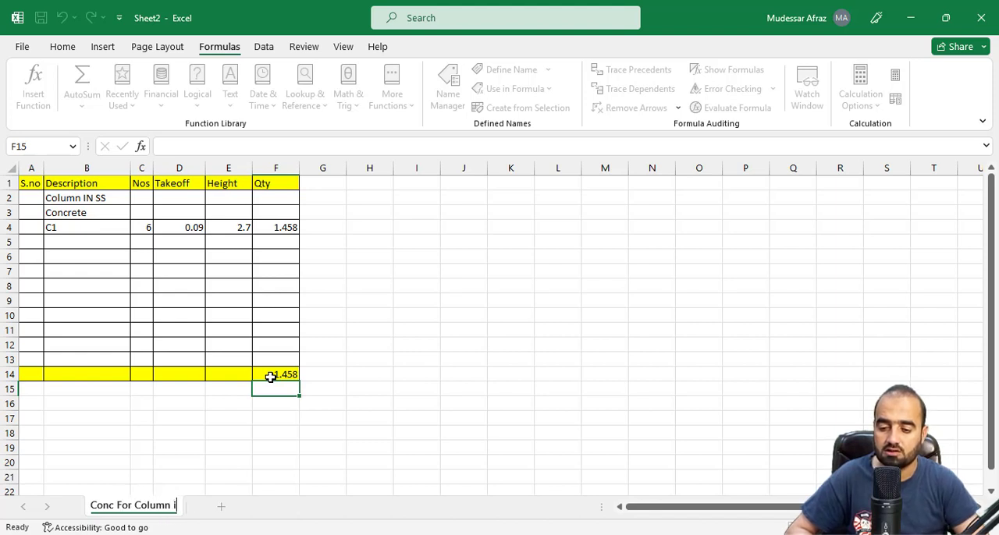
key("BackSpace")
key("BackSpace")
type("N")
key("BackSpace")
key("BackSpace")
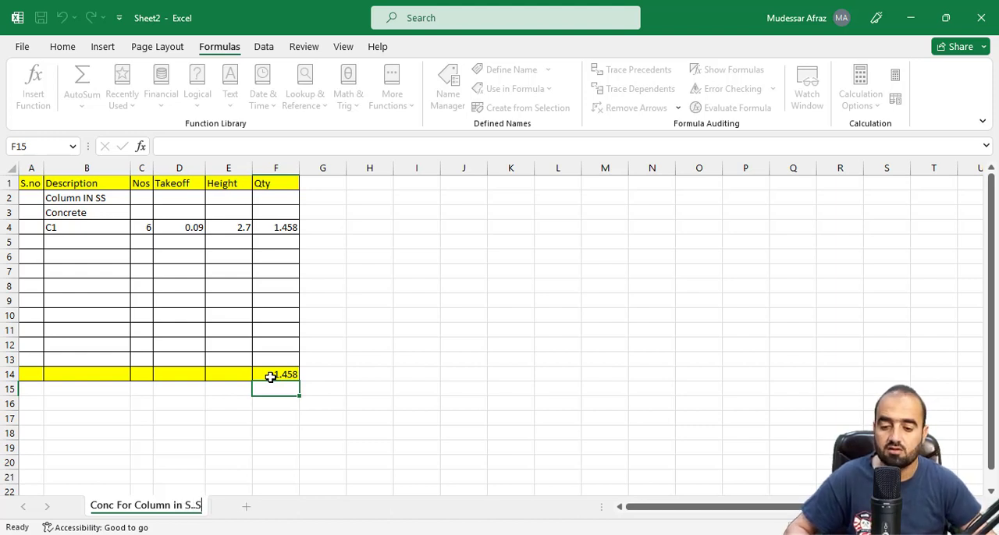
left_click(264, 424)
Move the concrete column sheet to the end of the Planswiftestimation.xlsx workbook
right_click(129, 515)
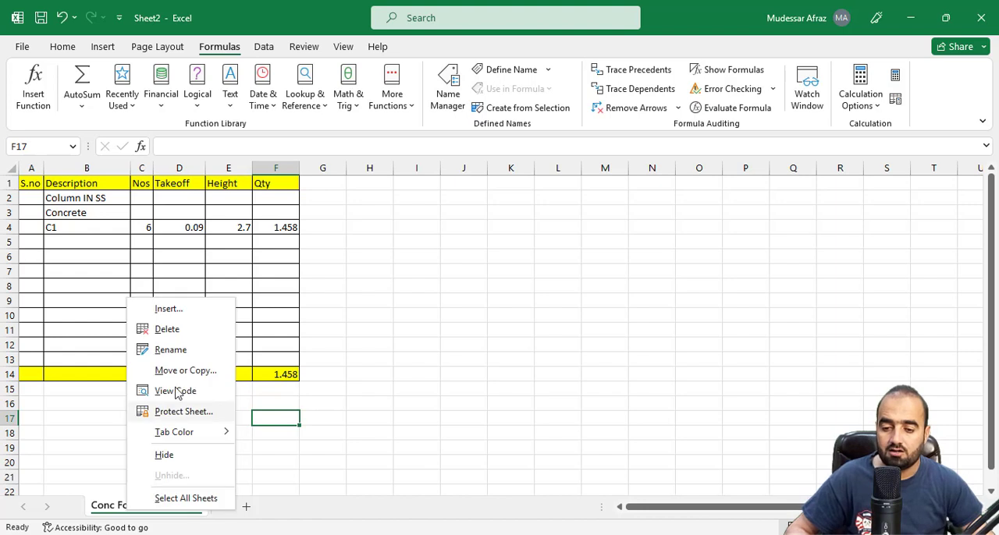
left_click(181, 371)
left_click(100, 382)
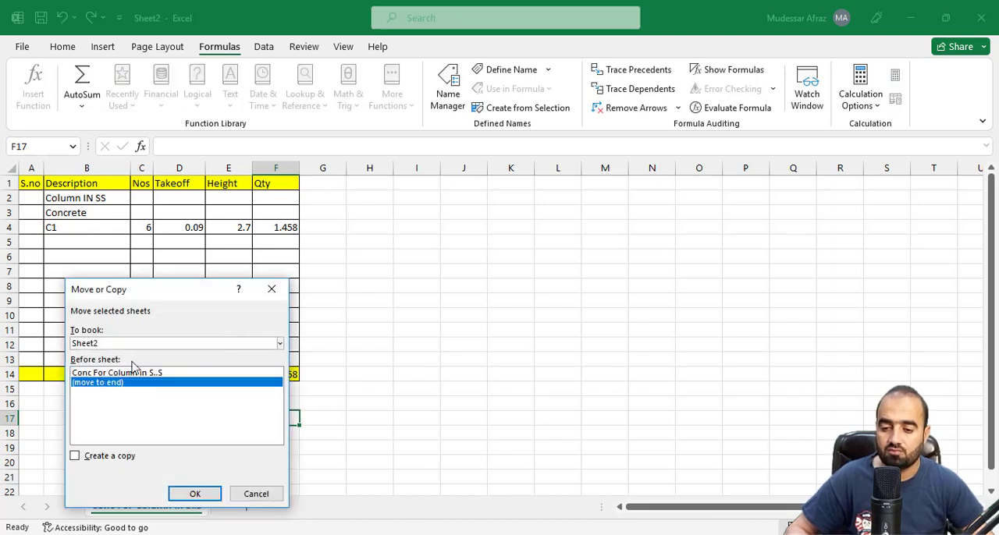
left_click(165, 344)
left_click(134, 371)
scroll(148, 406, "down", 1)
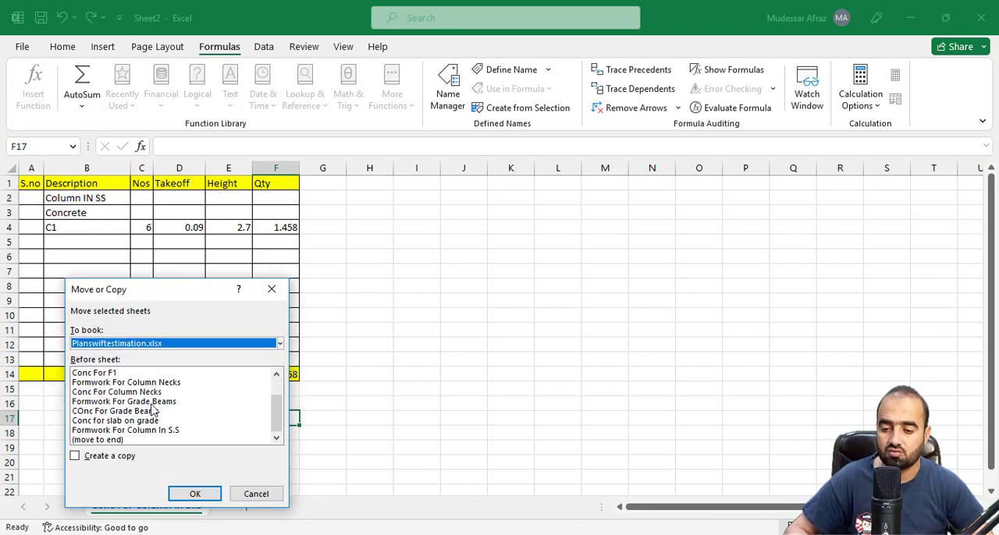
left_click(131, 440)
left_click(212, 494)
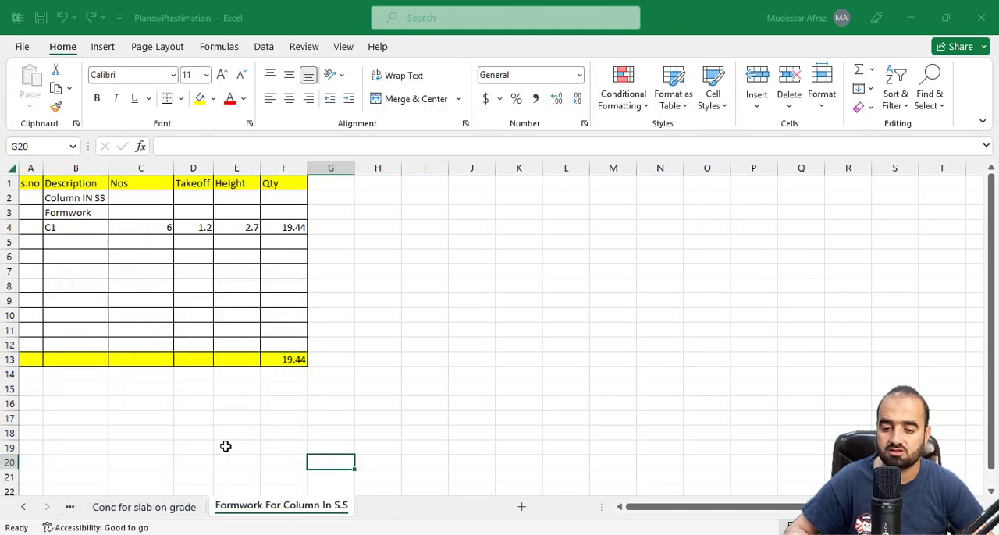